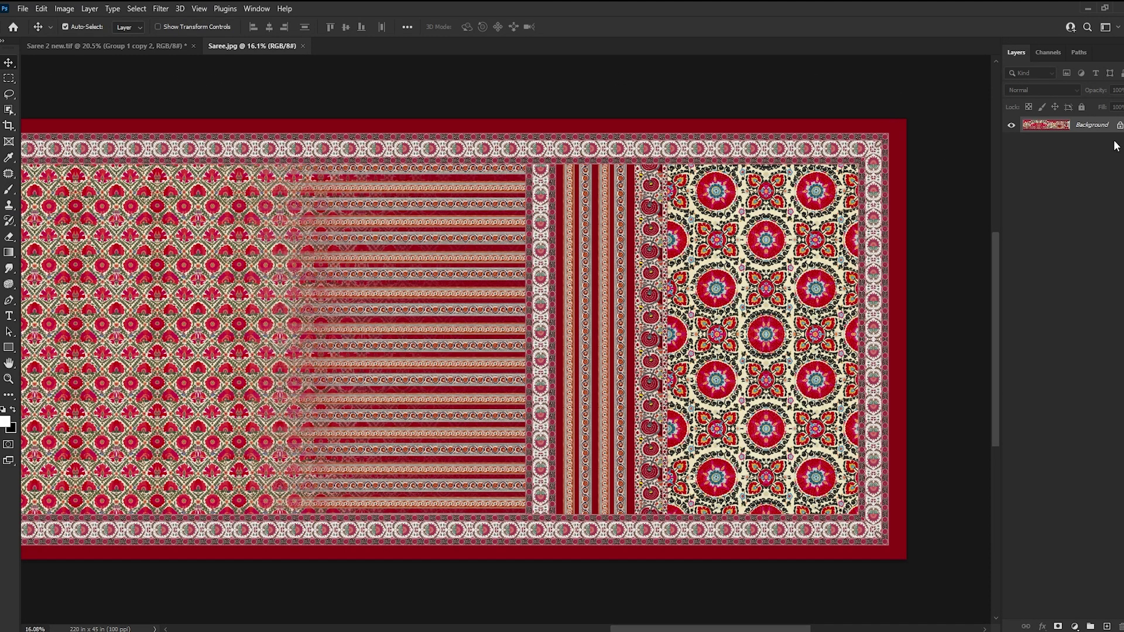
- Inspect the white saree photo in Saree 2 new.tif, zooming and panning around it
click(104, 46)
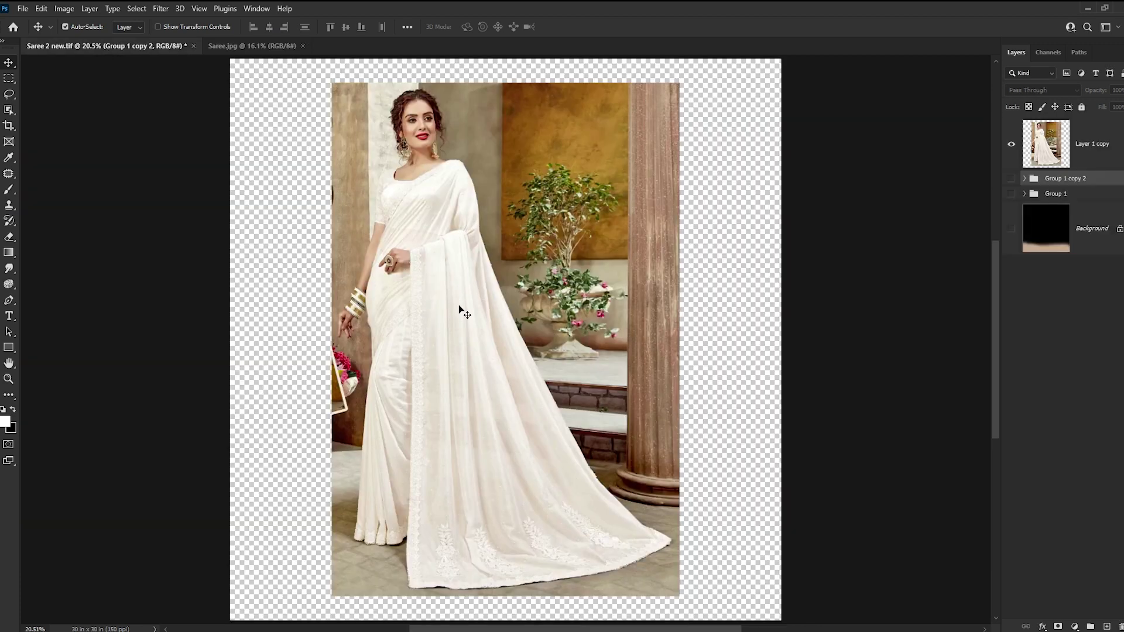
scroll(459, 306, up, 3)
drag(476, 334, 472, 224)
scroll(567, 298, down, 3)
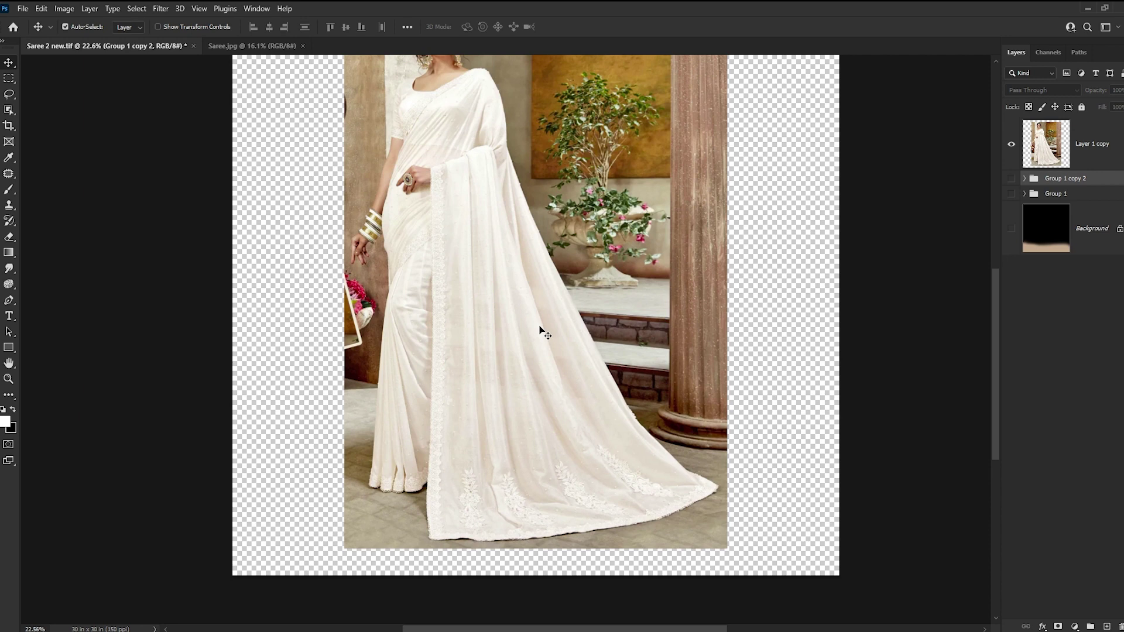
scroll(542, 332, up, 3)
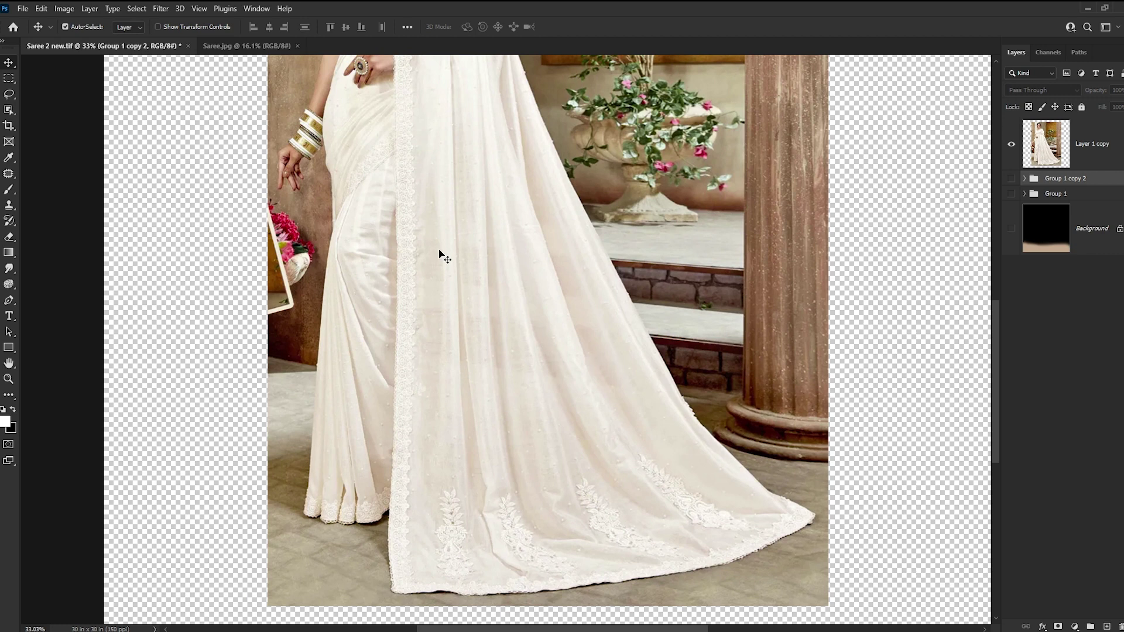
scroll(462, 246, down, 1)
scroll(450, 234, down, 2)
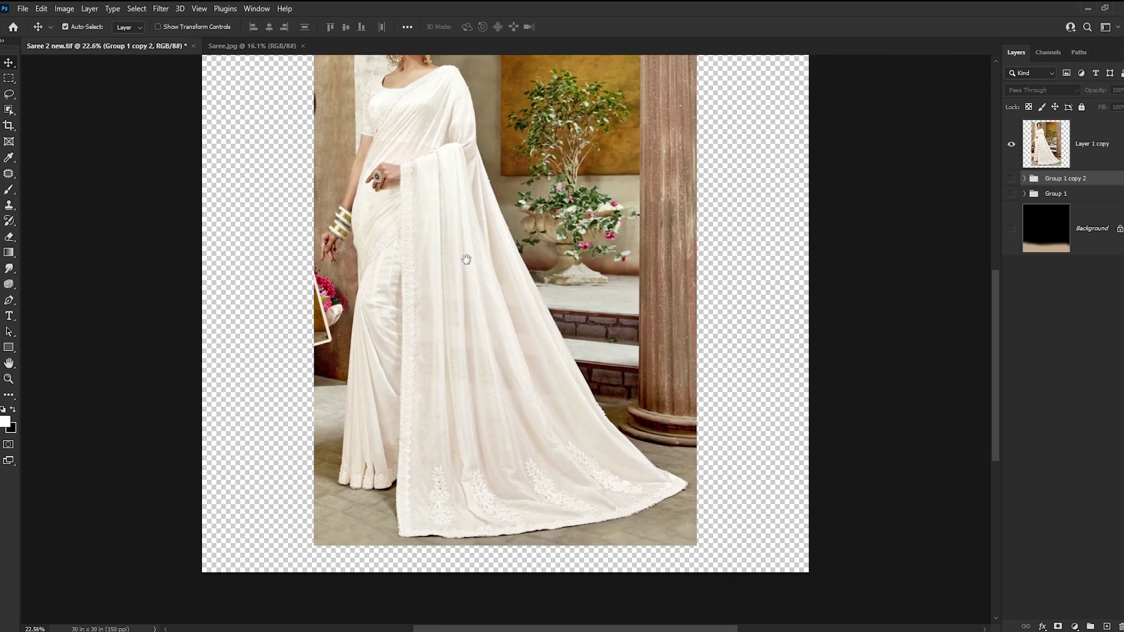
- Compare the red Saree.jpg design with the saree photo, then select Layer 1 copy
click(254, 46)
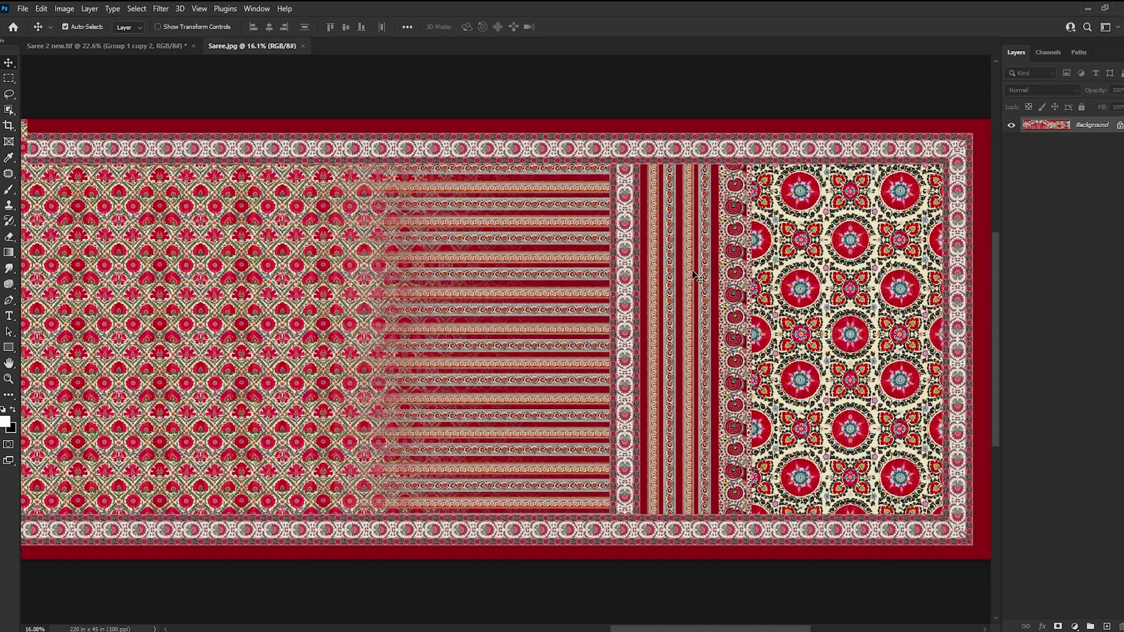
scroll(684, 281, down, 1)
click(147, 47)
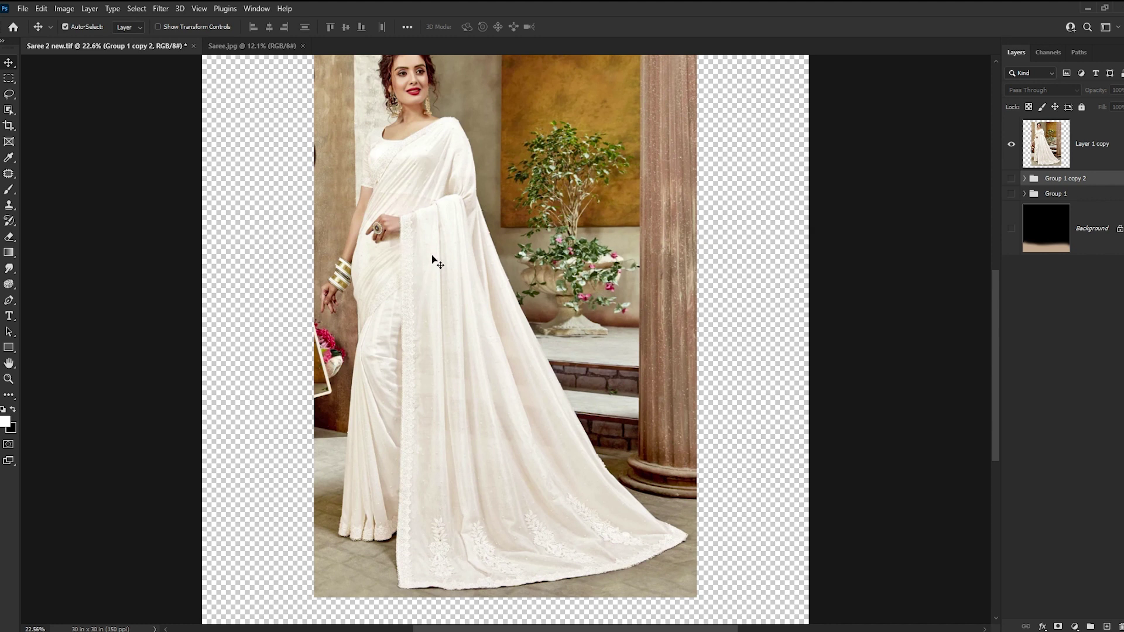
click(251, 48)
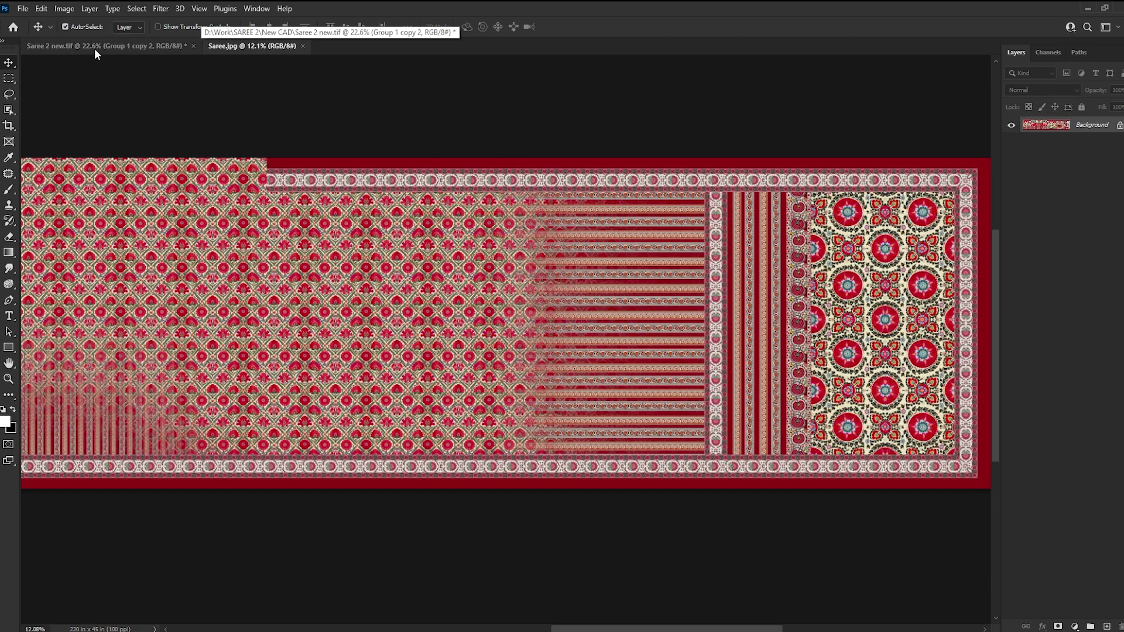
click(95, 51)
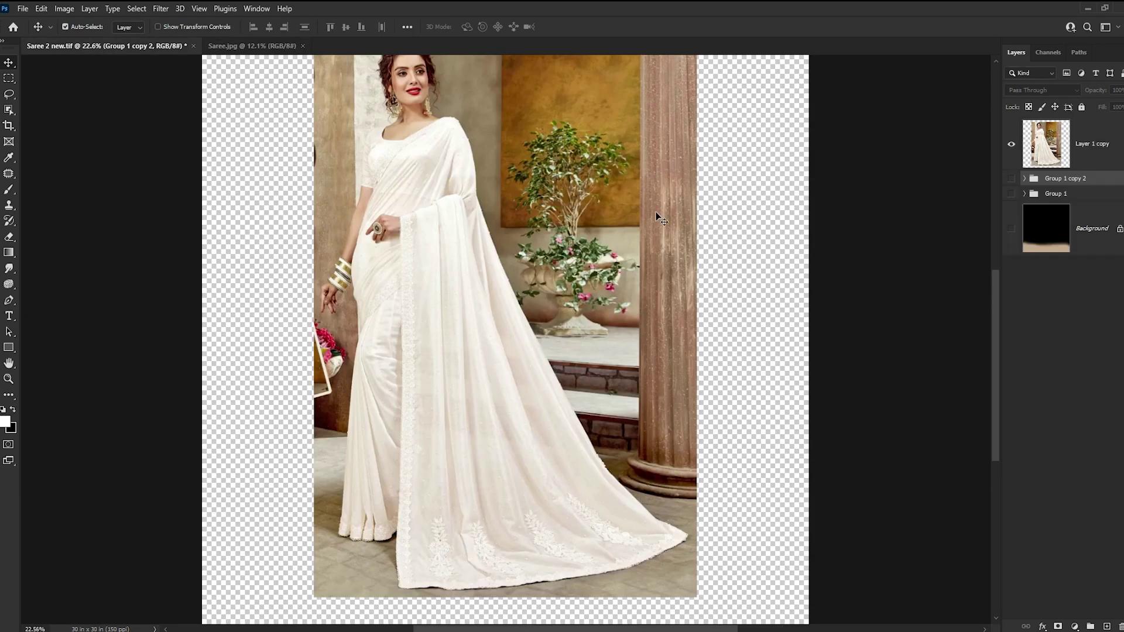
scroll(471, 286, up, 2)
drag(471, 284, 494, 253)
scroll(492, 263, down, 1)
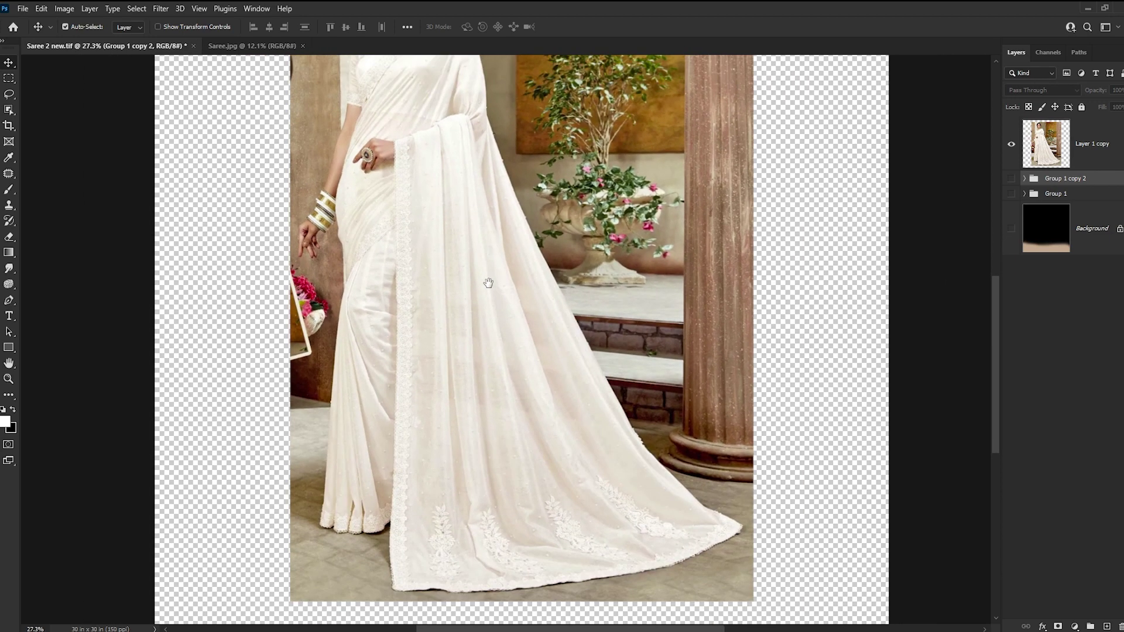
click(1108, 155)
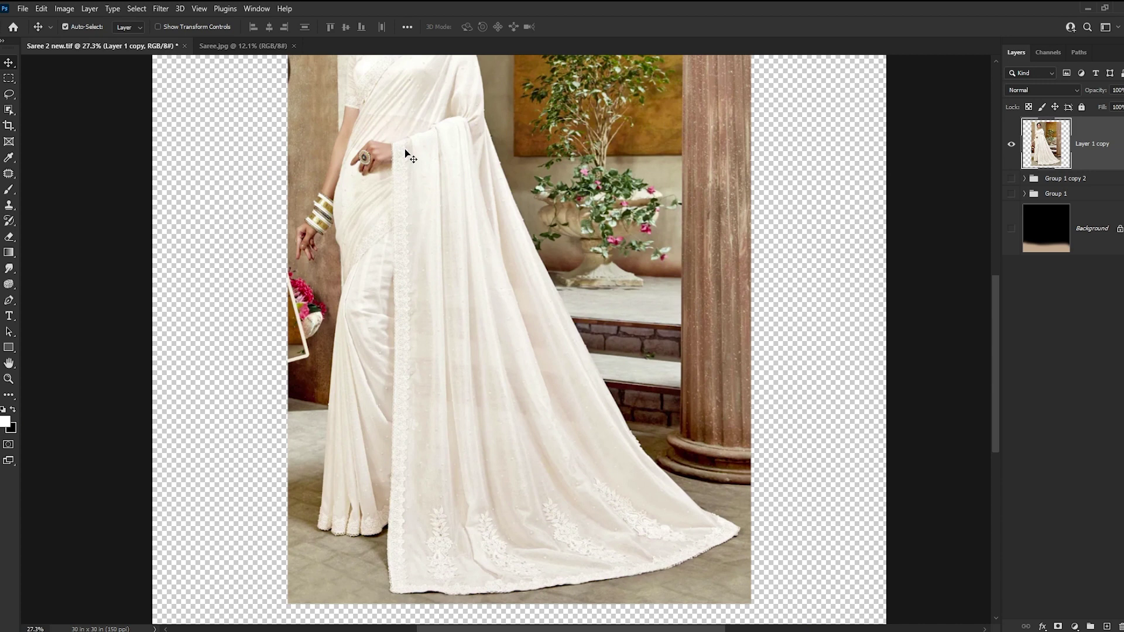
key(p)
scroll(398, 170, up, 2)
scroll(374, 194, up, 1)
scroll(352, 216, up, 2)
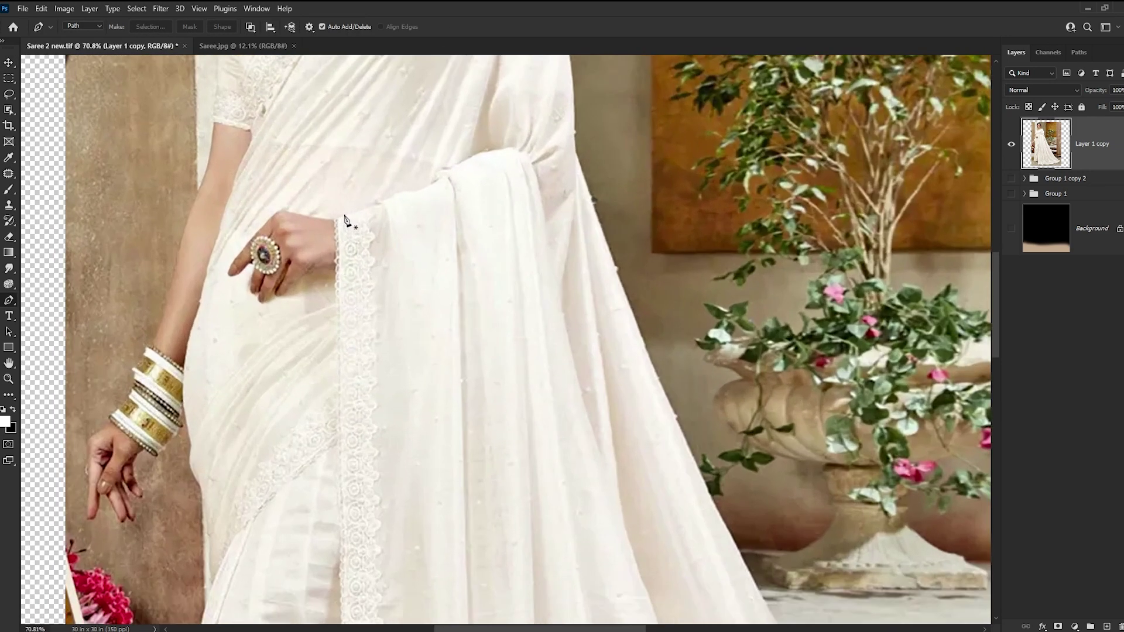
scroll(351, 221, down, 2)
scroll(359, 221, down, 2)
key(b)
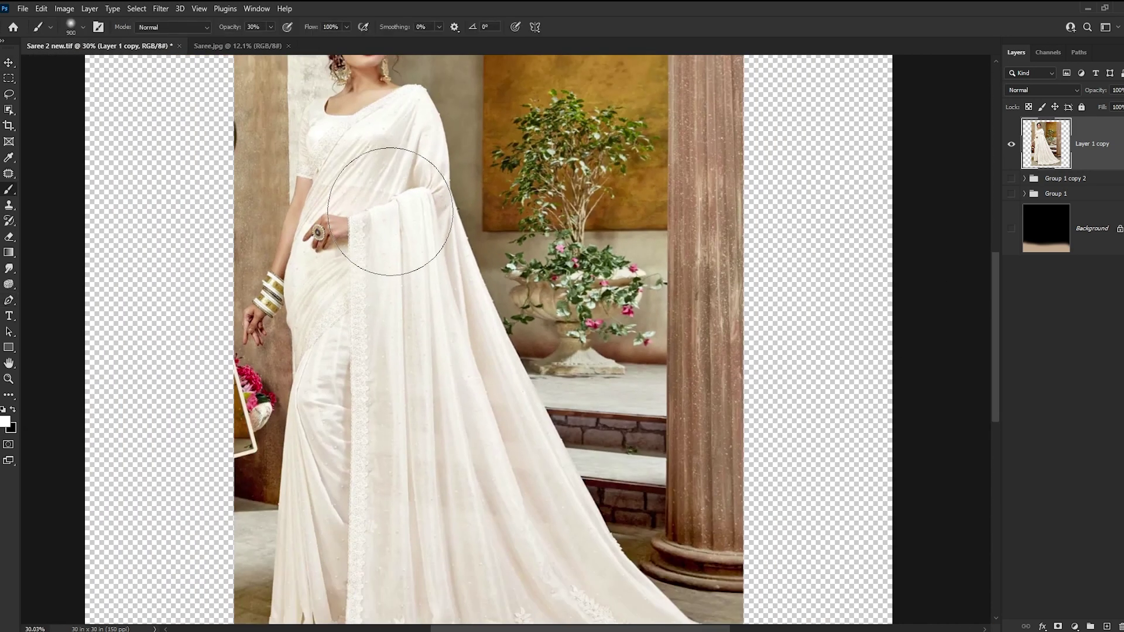
key(bracketleft)
key(bracketleft)
key(bracketleft)
key(bracketleft)
key(bracketleft)
key(bracketleft)
scroll(401, 200, down, 2)
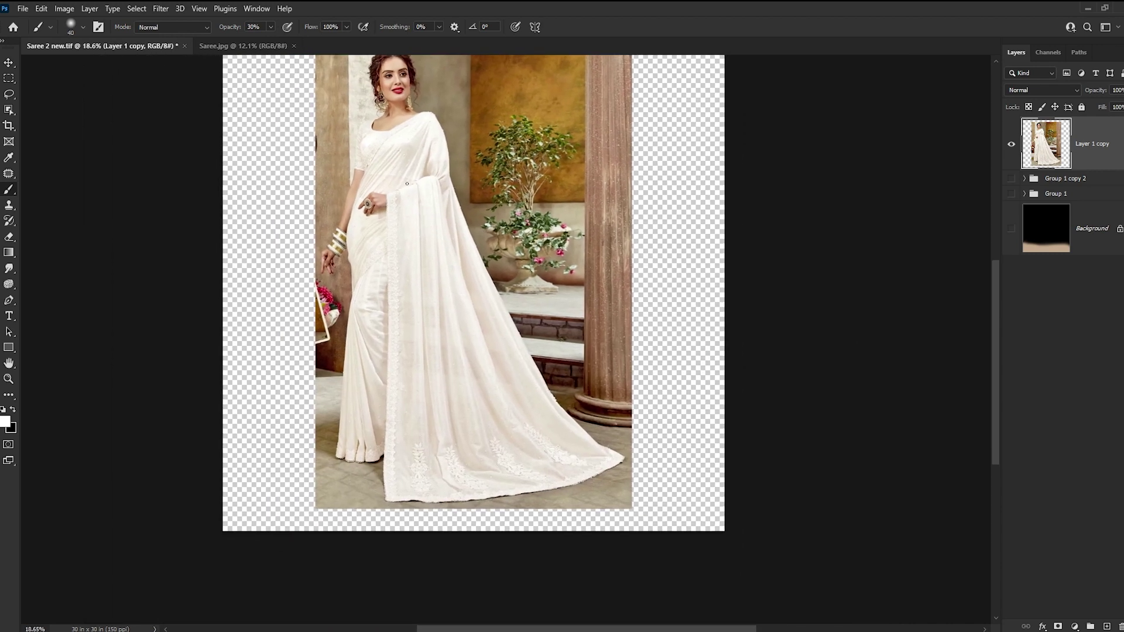
key(x)
drag(388, 196, 381, 471)
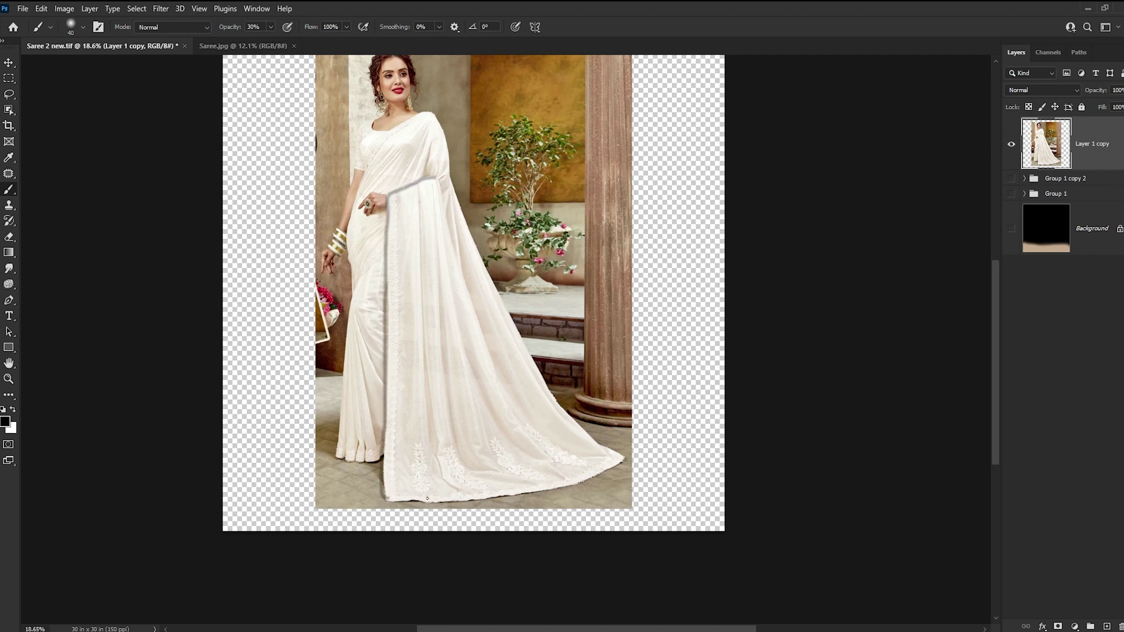
mouse_move(427, 498)
mouse_down()
mouse_move(623, 465)
mouse_move(505, 303)
mouse_move(448, 188)
mouse_up()
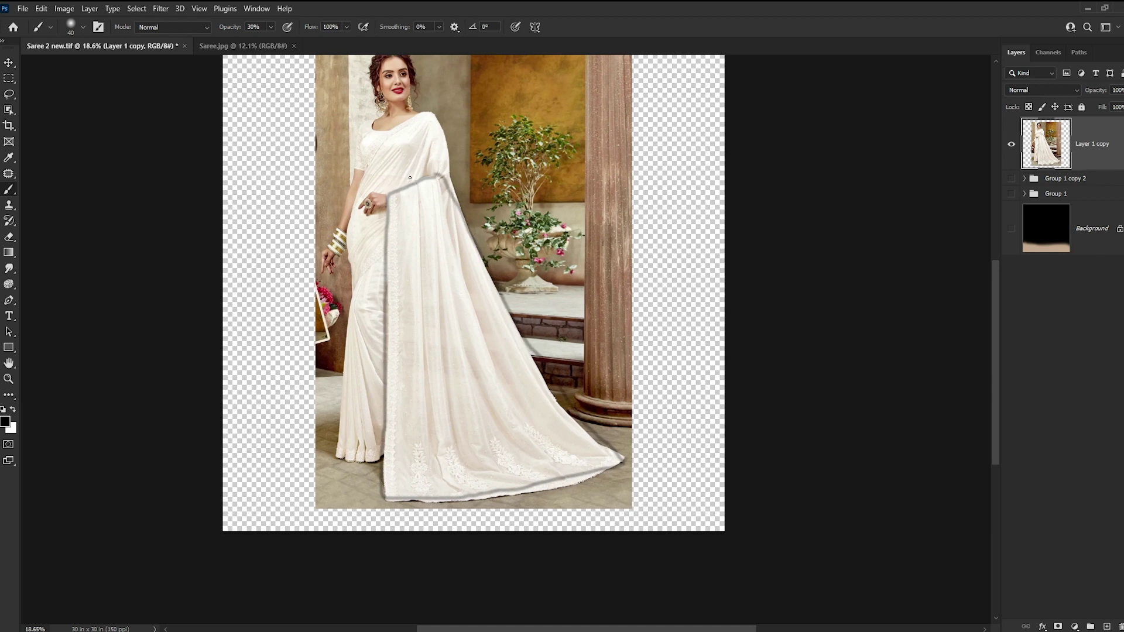
scroll(409, 177, up, 1)
scroll(432, 151, up, 1)
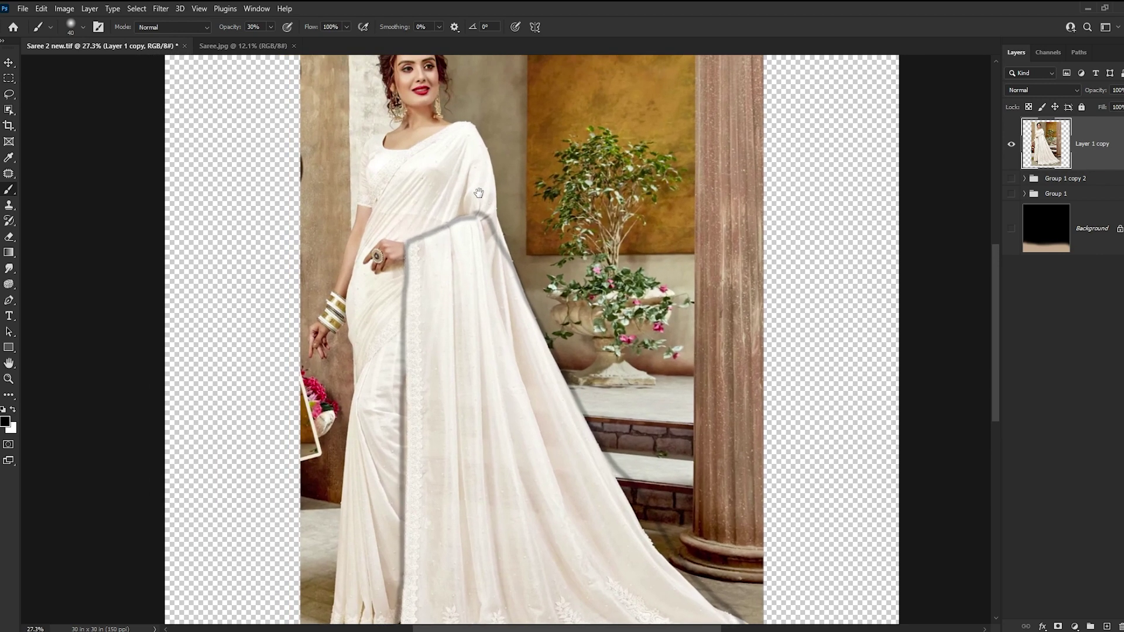
scroll(445, 164, up, 1)
mouse_move(434, 165)
mouse_down()
mouse_move(406, 186)
mouse_move(415, 151)
mouse_up()
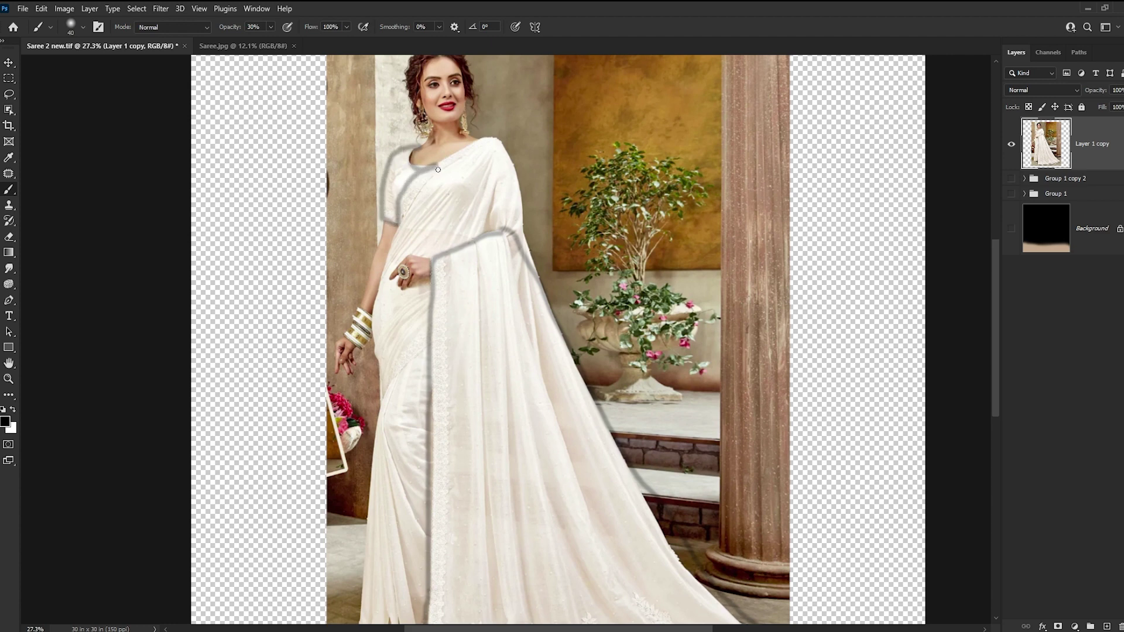
mouse_move(500, 139)
mouse_down()
mouse_move(523, 228)
mouse_move(406, 257)
mouse_move(402, 287)
mouse_move(428, 344)
mouse_move(384, 398)
mouse_move(371, 287)
mouse_move(383, 244)
mouse_move(412, 184)
mouse_move(471, 144)
mouse_move(468, 231)
mouse_up()
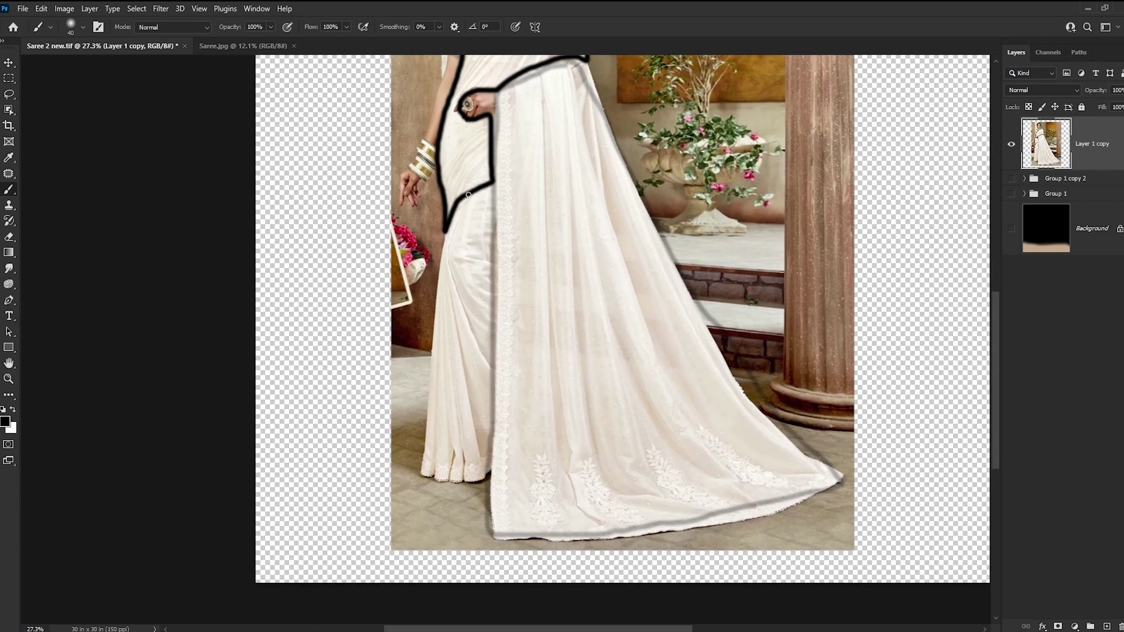
mouse_move(466, 207)
mouse_down()
mouse_move(449, 257)
mouse_move(492, 372)
mouse_move(493, 187)
mouse_up()
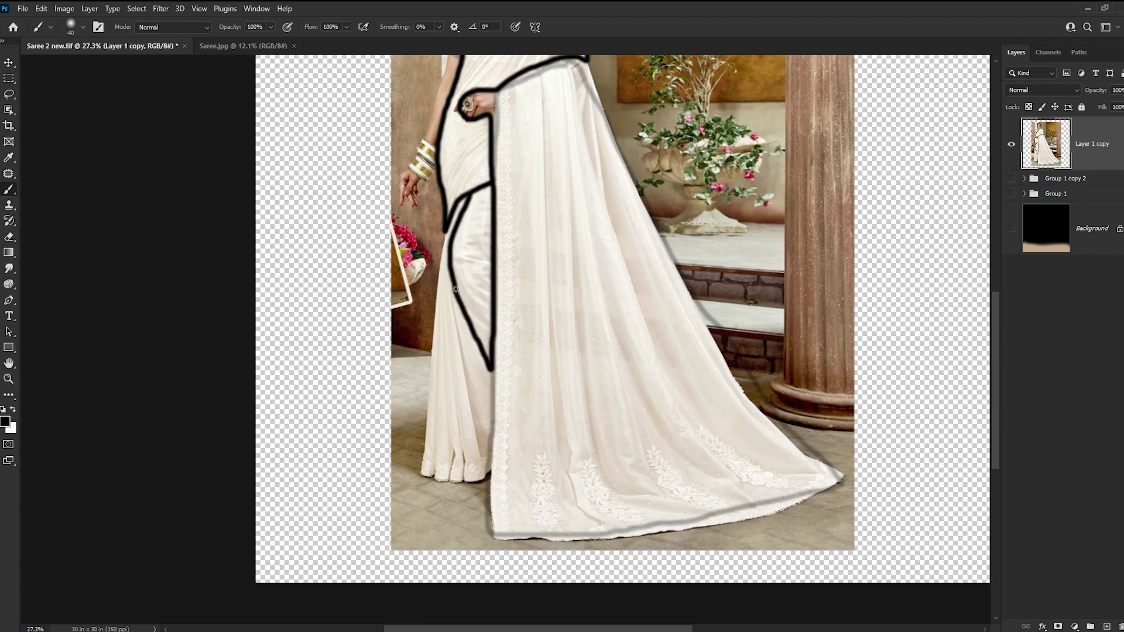
mouse_move(456, 289)
mouse_down()
mouse_move(483, 481)
mouse_move(463, 459)
mouse_move(451, 231)
mouse_up()
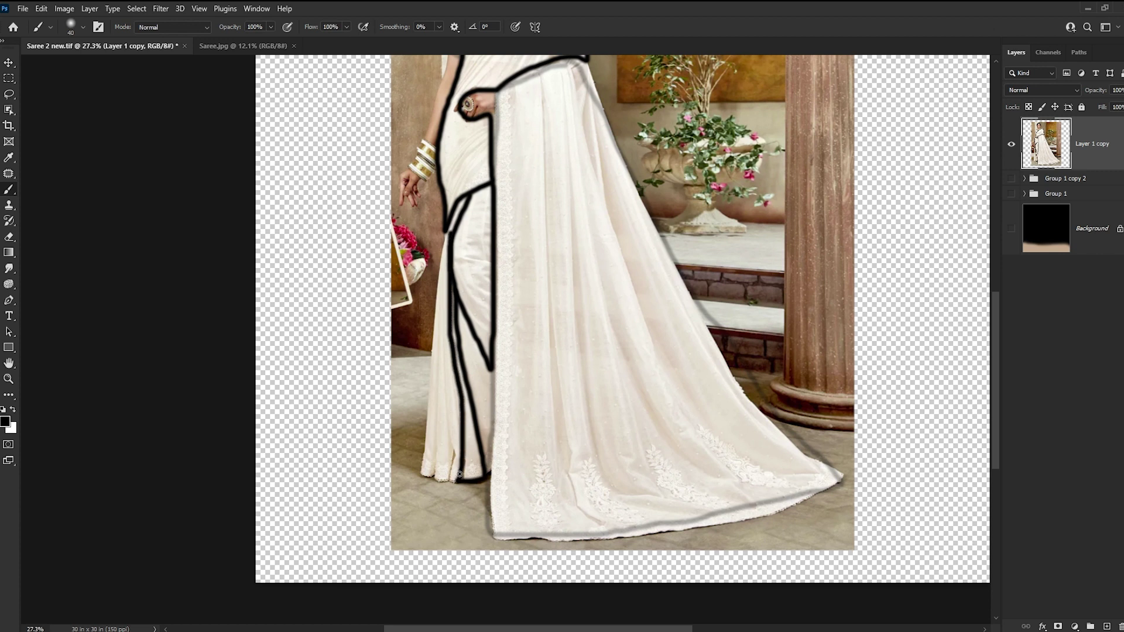
mouse_move(459, 482)
mouse_down()
mouse_move(433, 481)
mouse_move(448, 221)
mouse_up()
scroll(444, 379, down, 3)
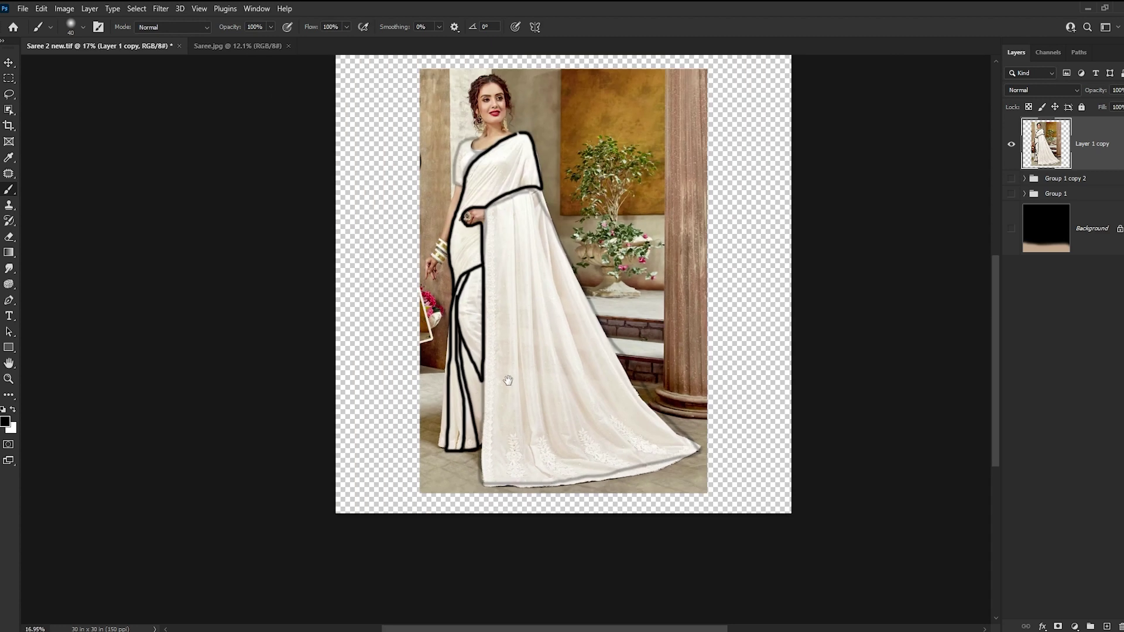
key(v)
scroll(500, 316, up, 1)
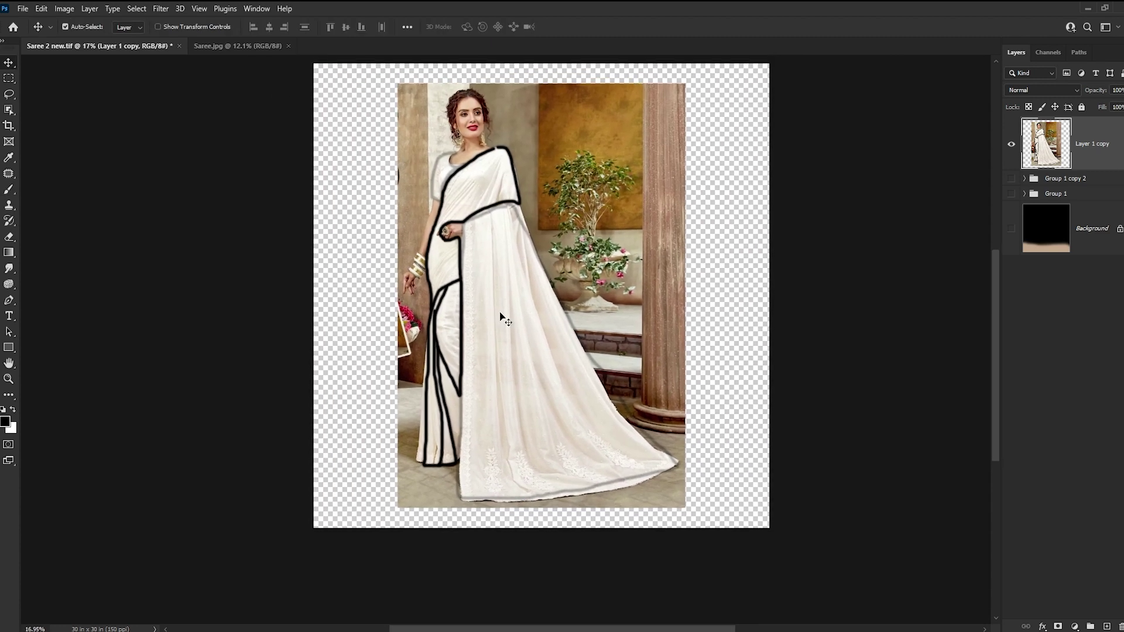
drag(487, 247, 486, 290)
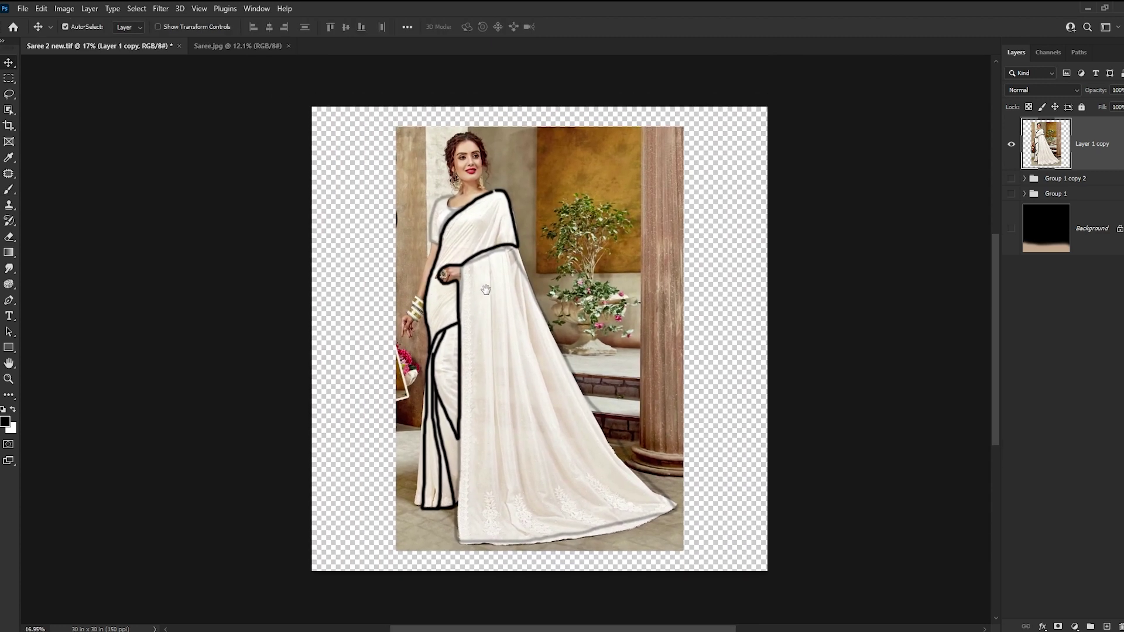
key(z)
key(ctrl+z)
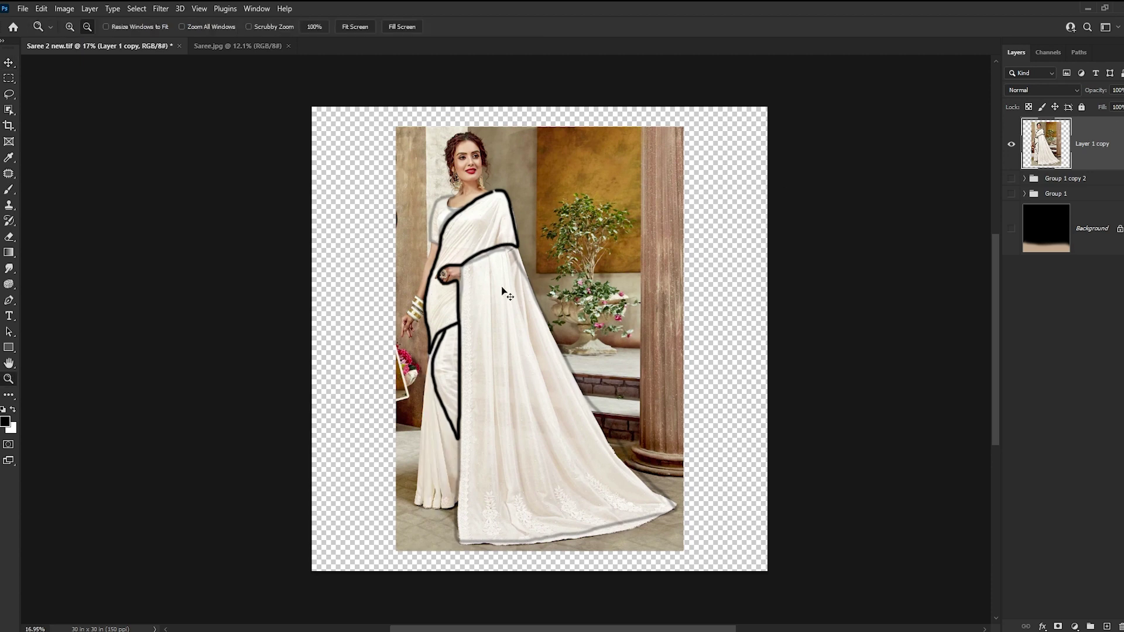
key(ctrl+z)
key(ctrl+z)
key(ctrl+z)
click(507, 223)
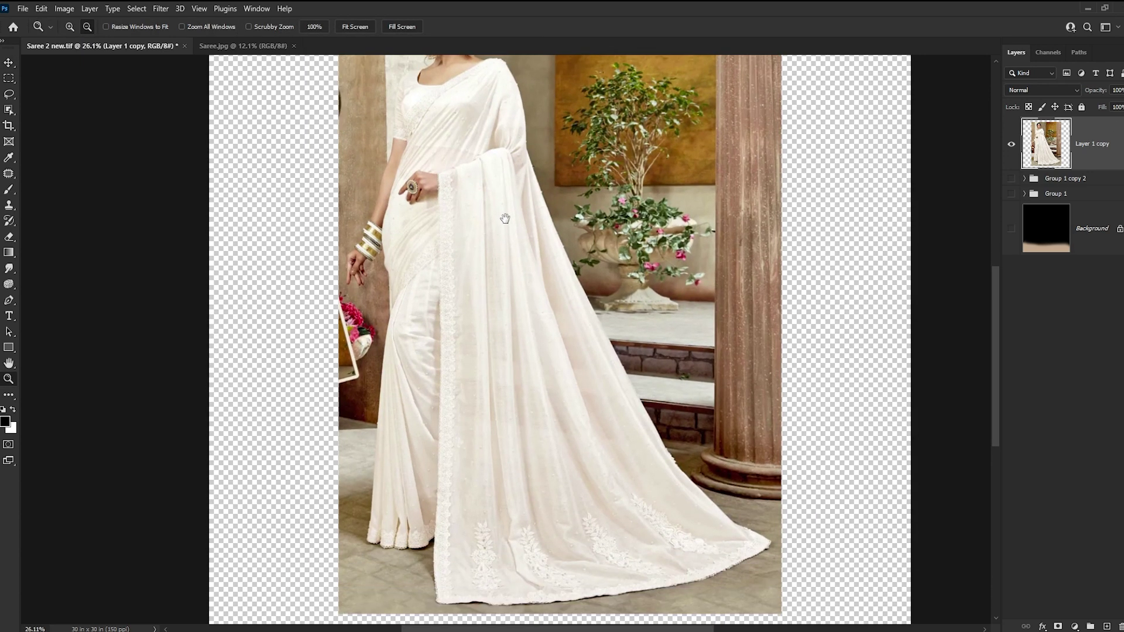
key(v)
key(ctrl+comma)
key(ctrl+comma)
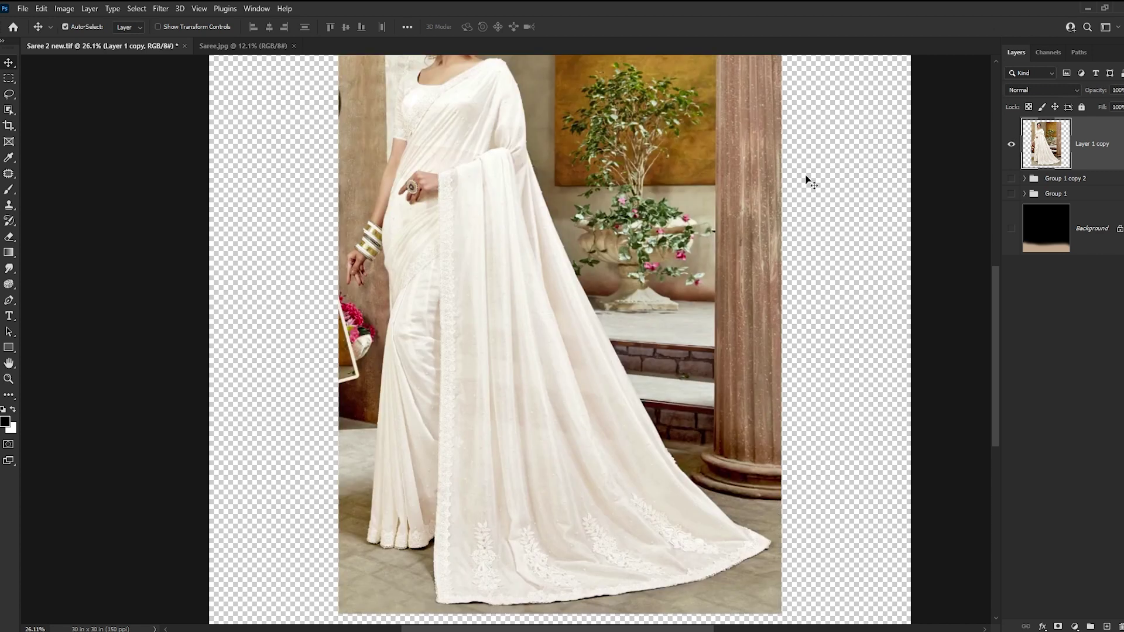
key(p)
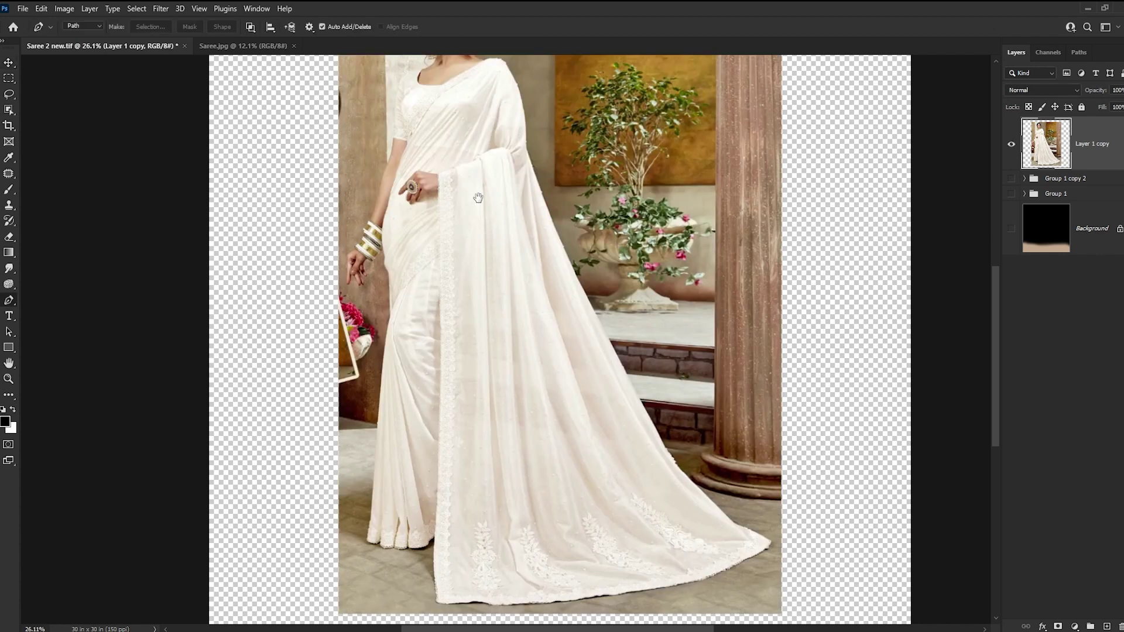
- Start the pen path at the hand-level lace border with curved points across the pallu fold
scroll(436, 275, up, 3)
scroll(436, 275, up, 3)
scroll(439, 336, up, 4)
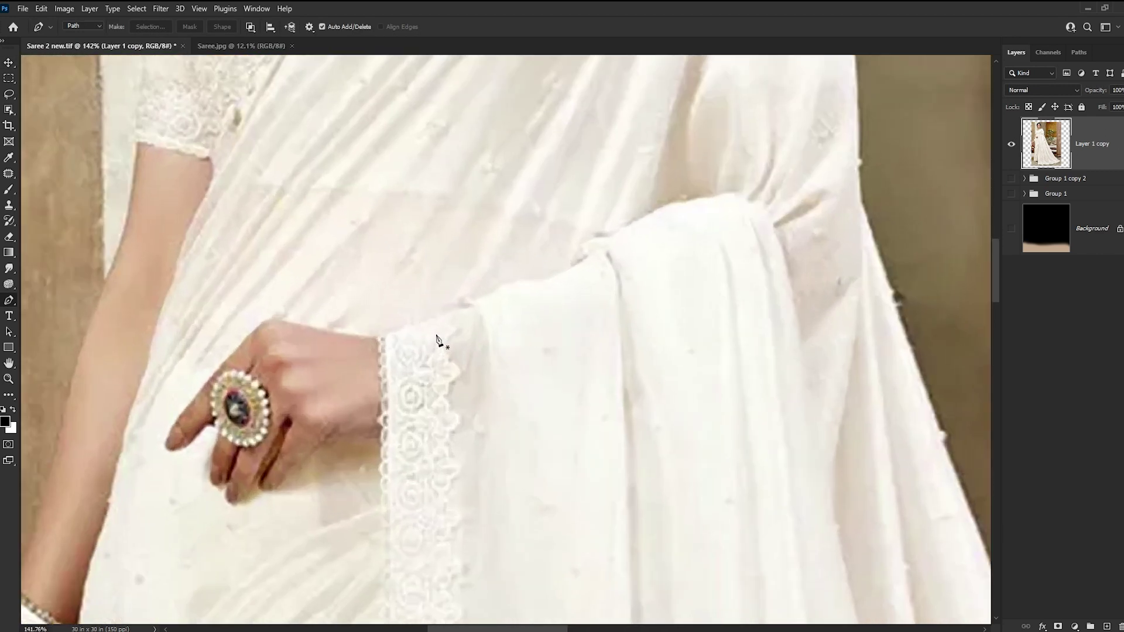
mouse_move(448, 342)
mouse_down()
mouse_move(433, 343)
mouse_move(451, 306)
mouse_move(532, 280)
mouse_move(632, 218)
mouse_up()
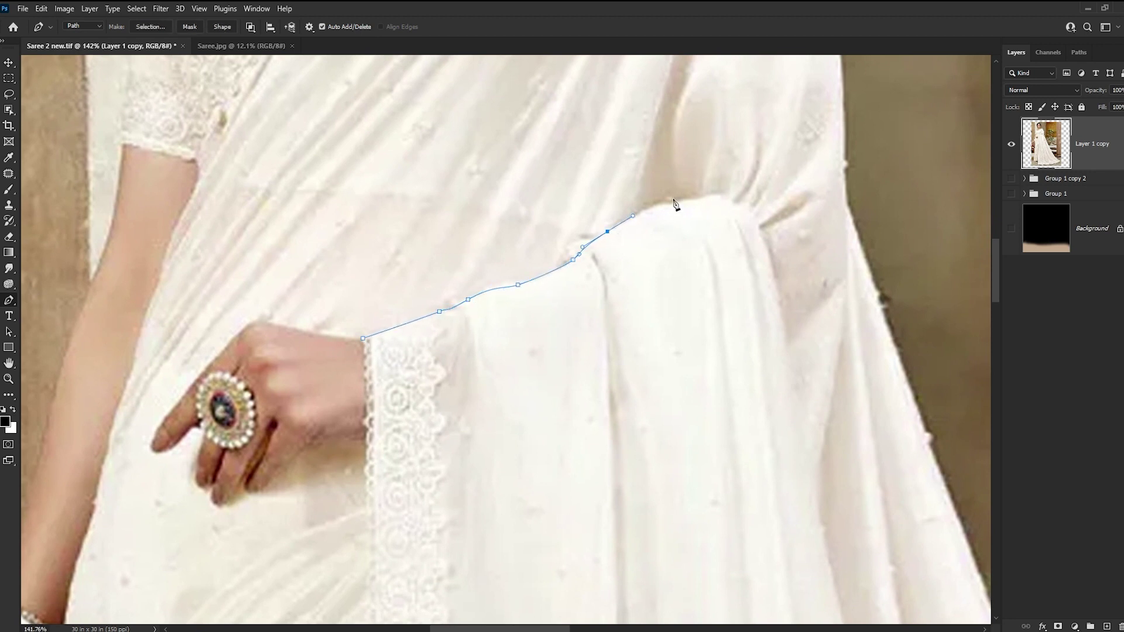
mouse_move(694, 198)
mouse_down()
mouse_move(721, 195)
mouse_move(755, 217)
mouse_up()
scroll(755, 228, down, 3)
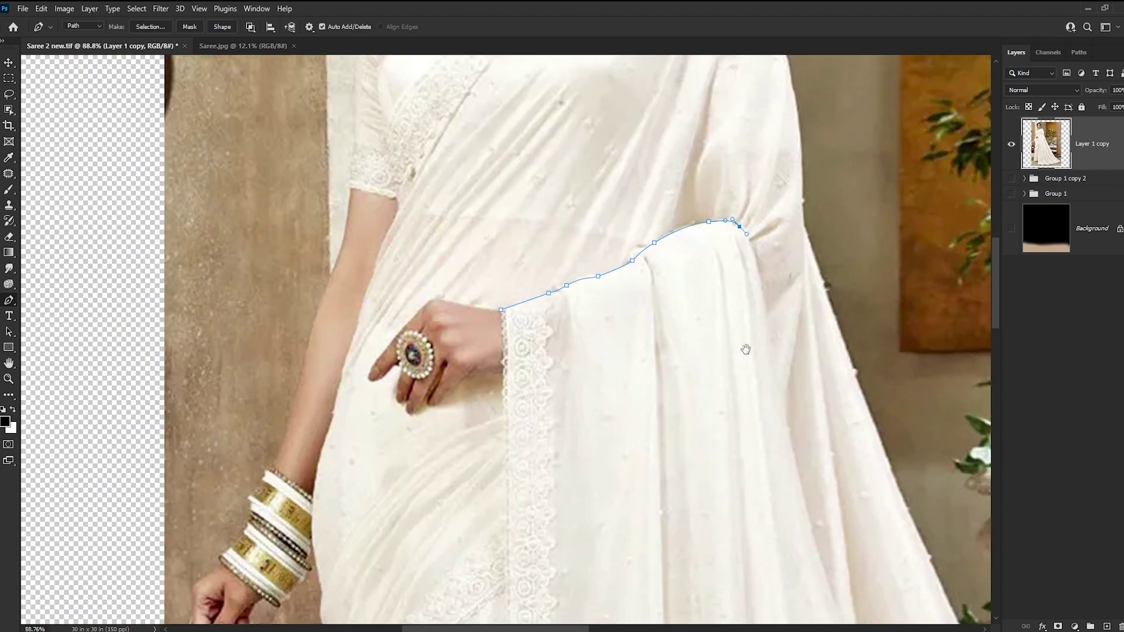
mouse_move(708, 308)
mouse_down()
mouse_move(719, 369)
mouse_move(750, 364)
mouse_up()
- Extend the pen path with curved anchors further down the pallu's outer edge
scroll(724, 401, down, 5)
mouse_move(769, 428)
mouse_down()
mouse_move(779, 480)
mouse_move(619, 253)
mouse_up()
drag(659, 350, 682, 397)
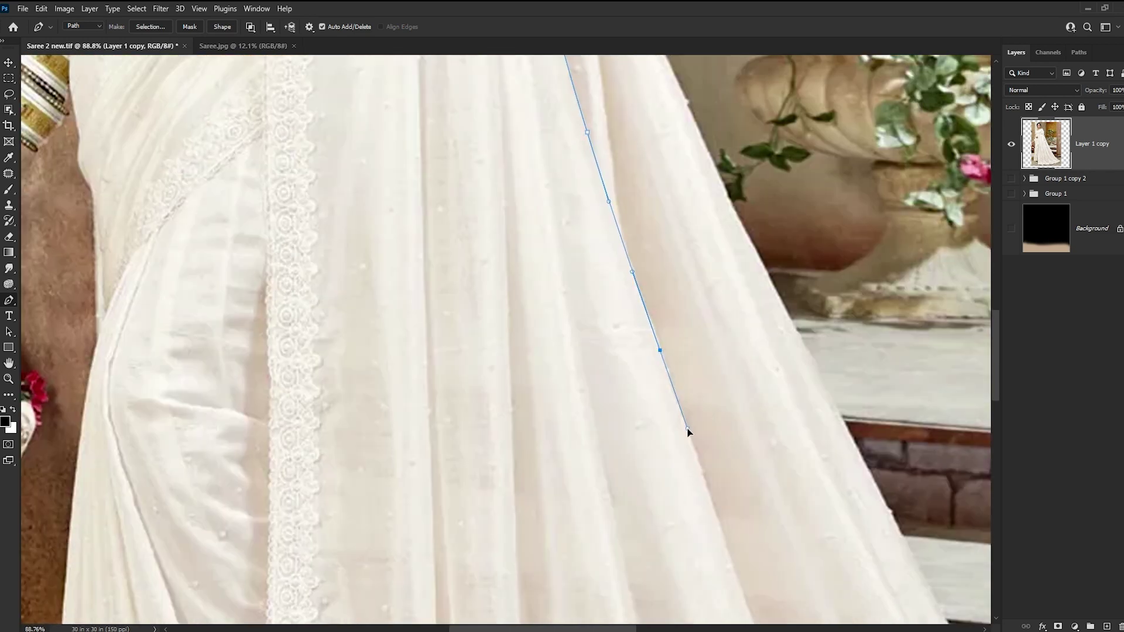
scroll(696, 387, down, 5)
drag(710, 350, 718, 376)
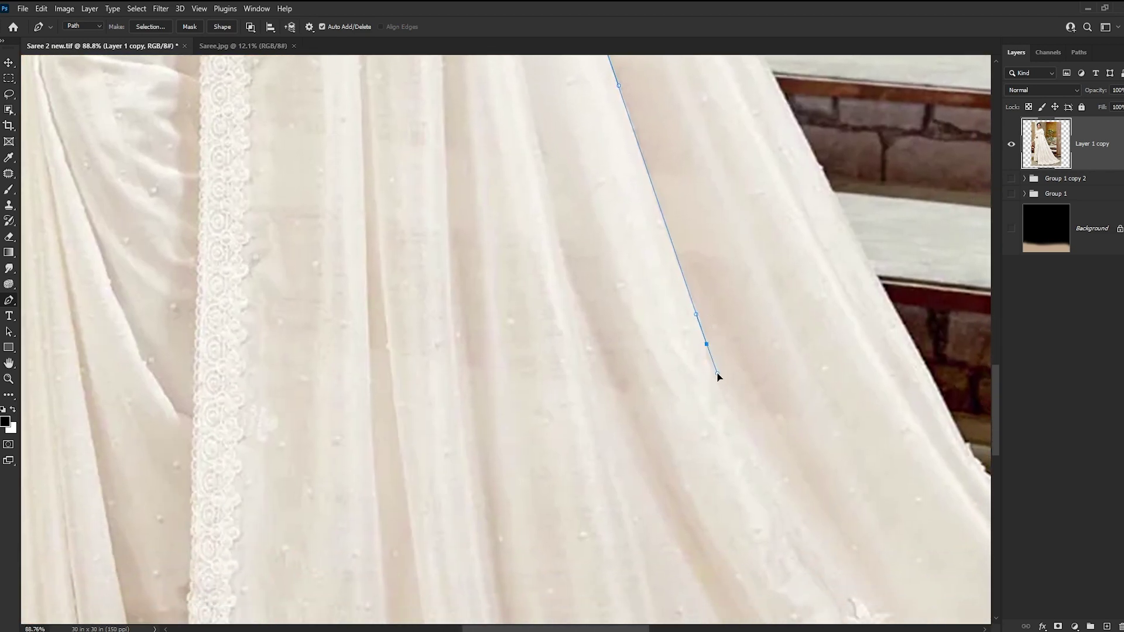
alt+scroll(708, 369, down, 5)
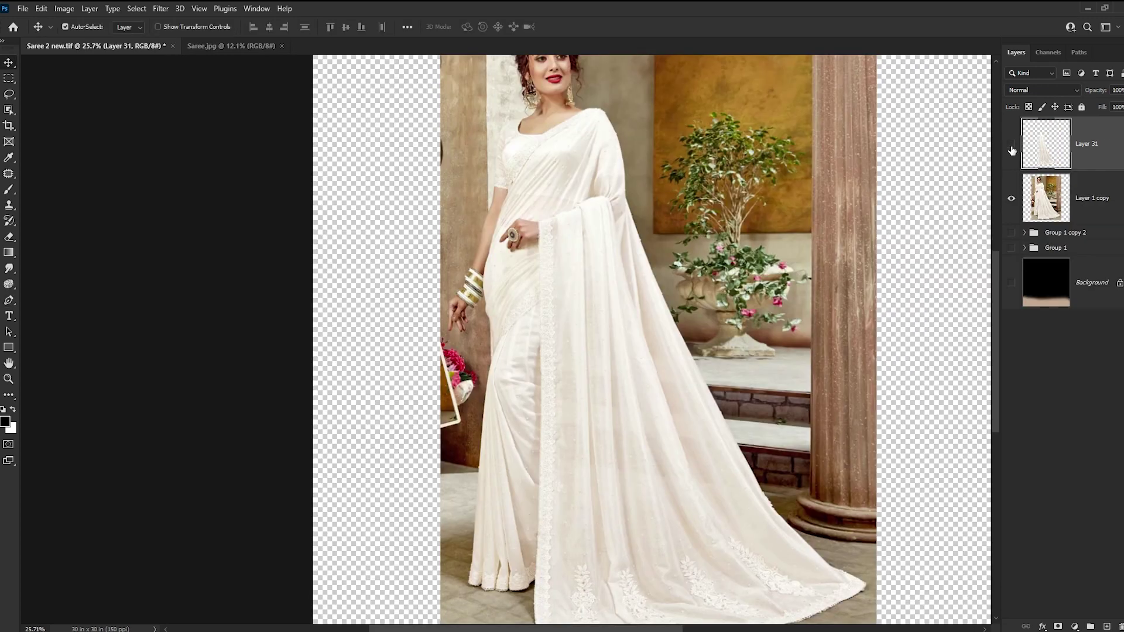
- Hide Layer 31 and Layer 1 copy, and show and expand Group 1 copy 2's navy saree
click(1011, 143)
click(1012, 199)
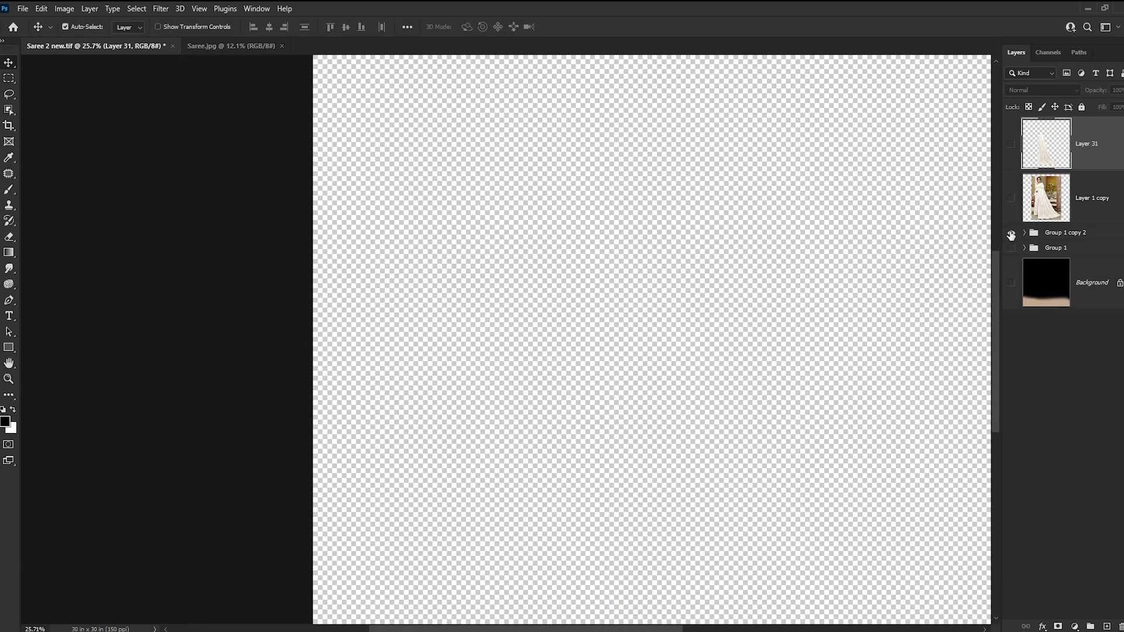
click(1010, 232)
alt+scroll(967, 239, down, 1)
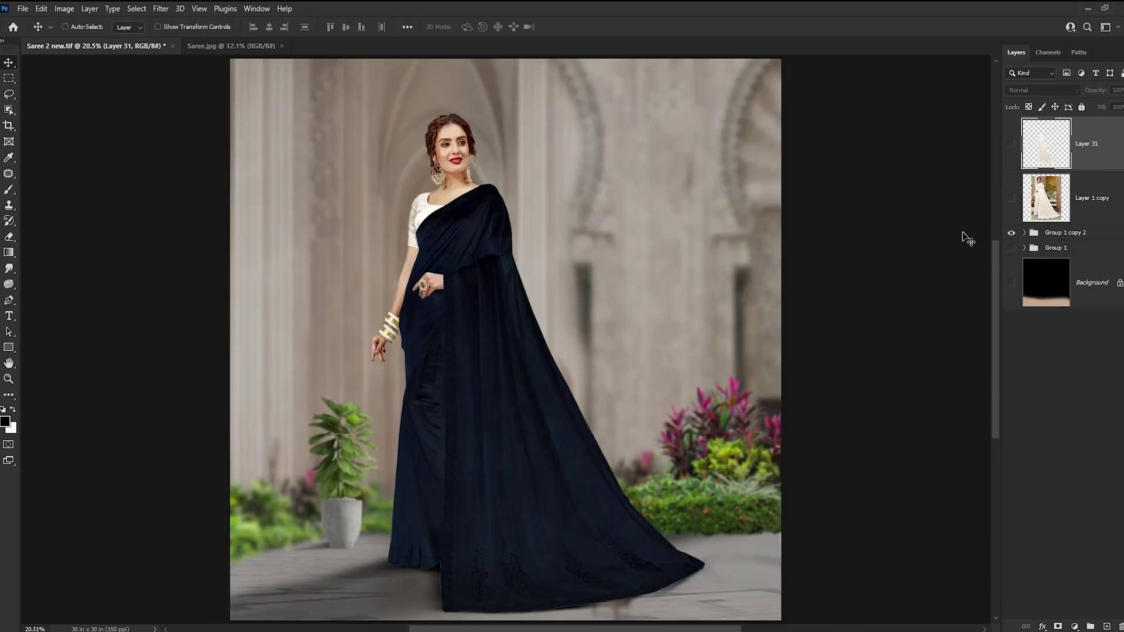
scroll(579, 328, down, 1)
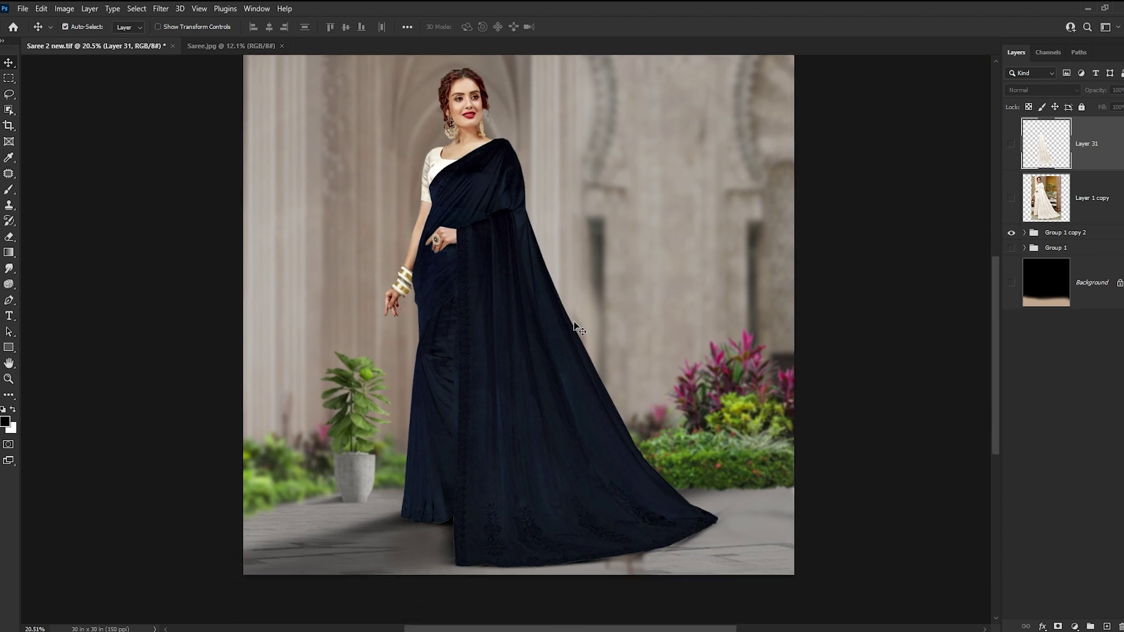
scroll(573, 261, up, 1)
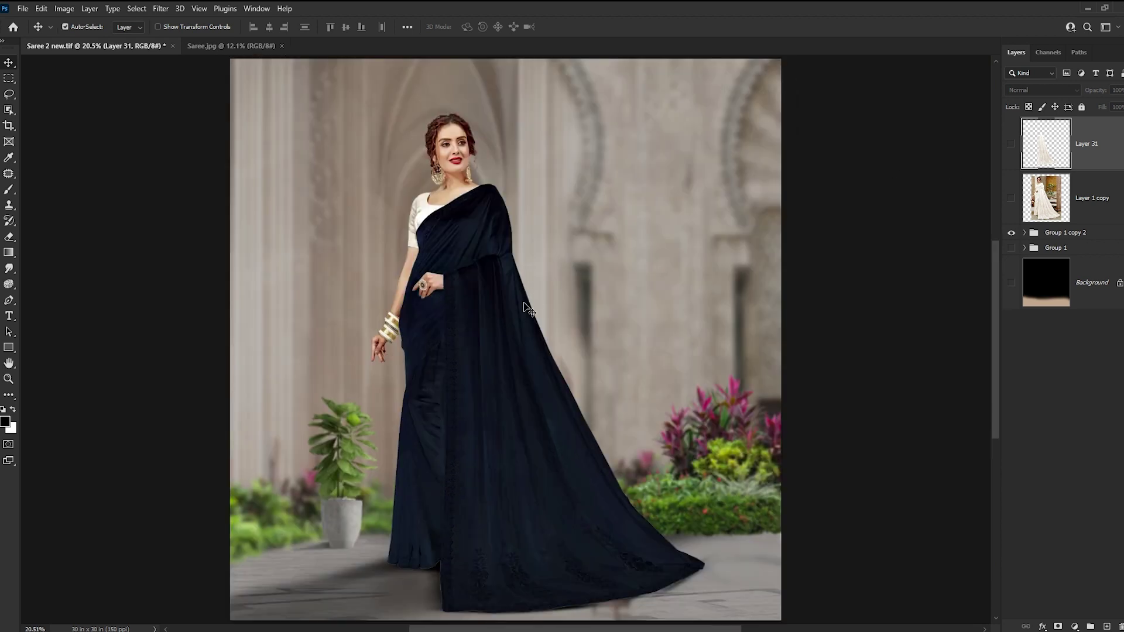
click(470, 236)
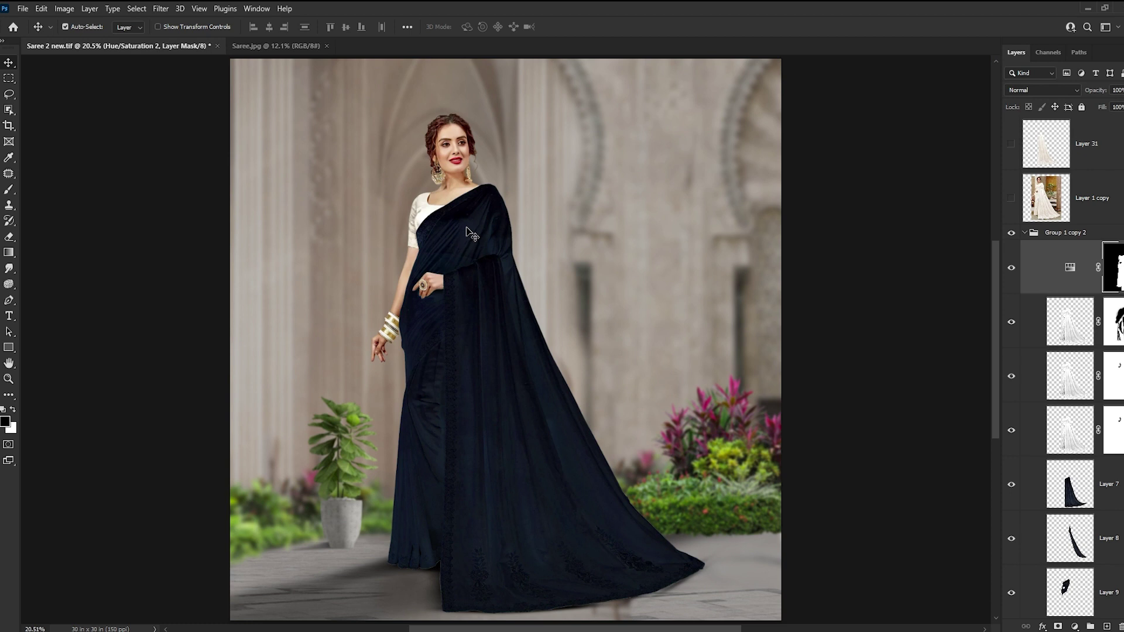
drag(490, 302, 490, 247)
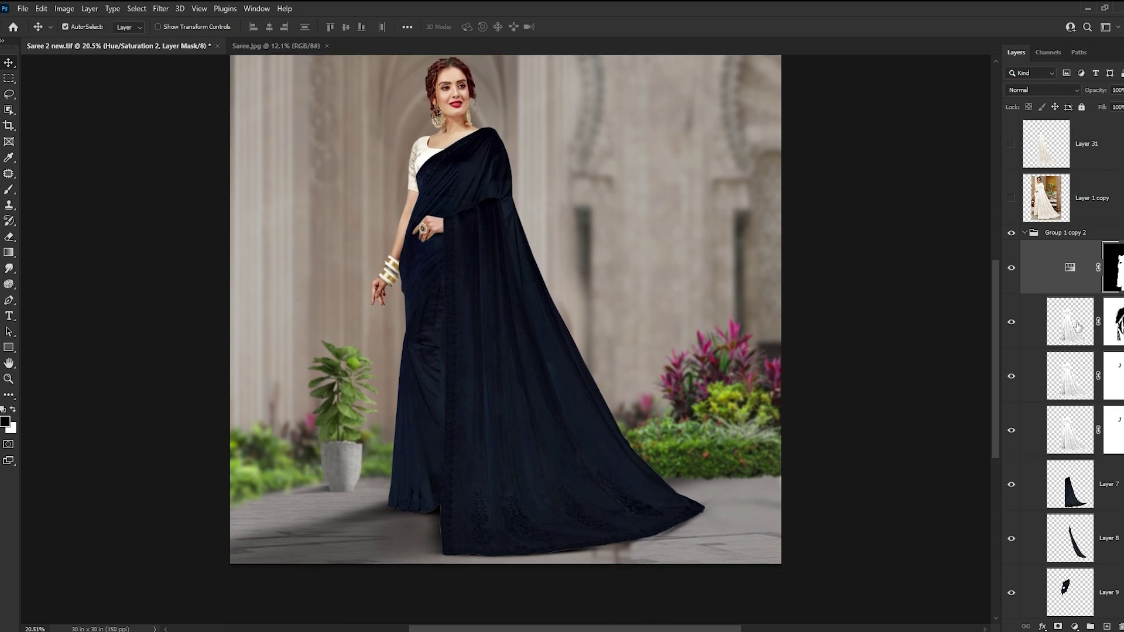
- Return Layer 7's pallu to white and hide the three masked layers above it
click(1120, 486)
scroll(1077, 473, down, 1)
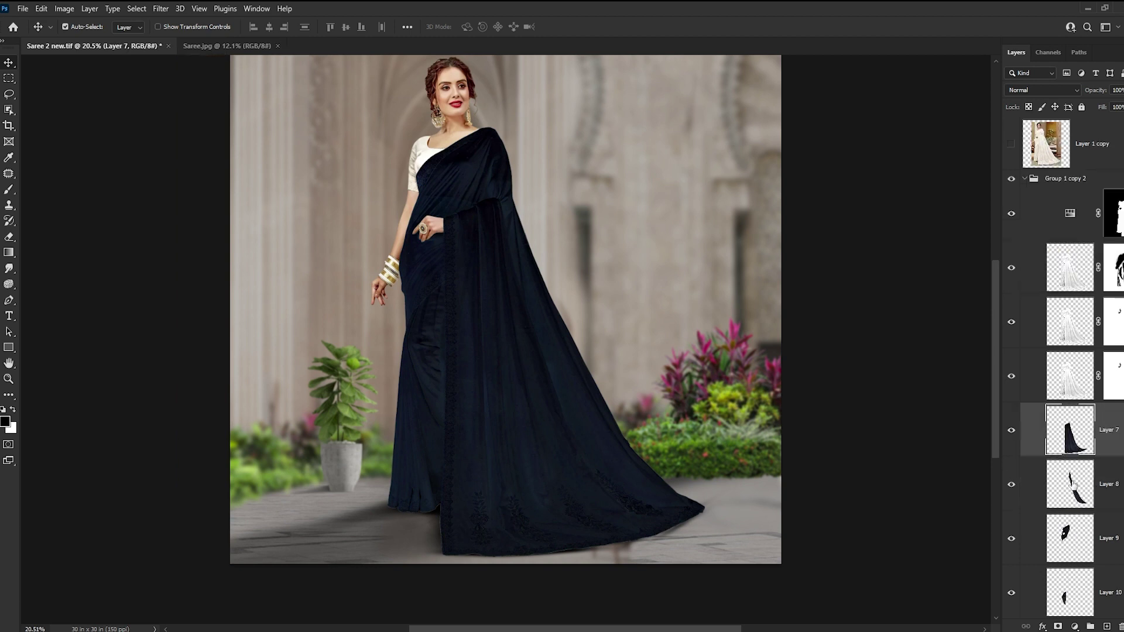
scroll(1077, 472, down, 2)
scroll(1080, 471, down, 2)
key(ctrl+z)
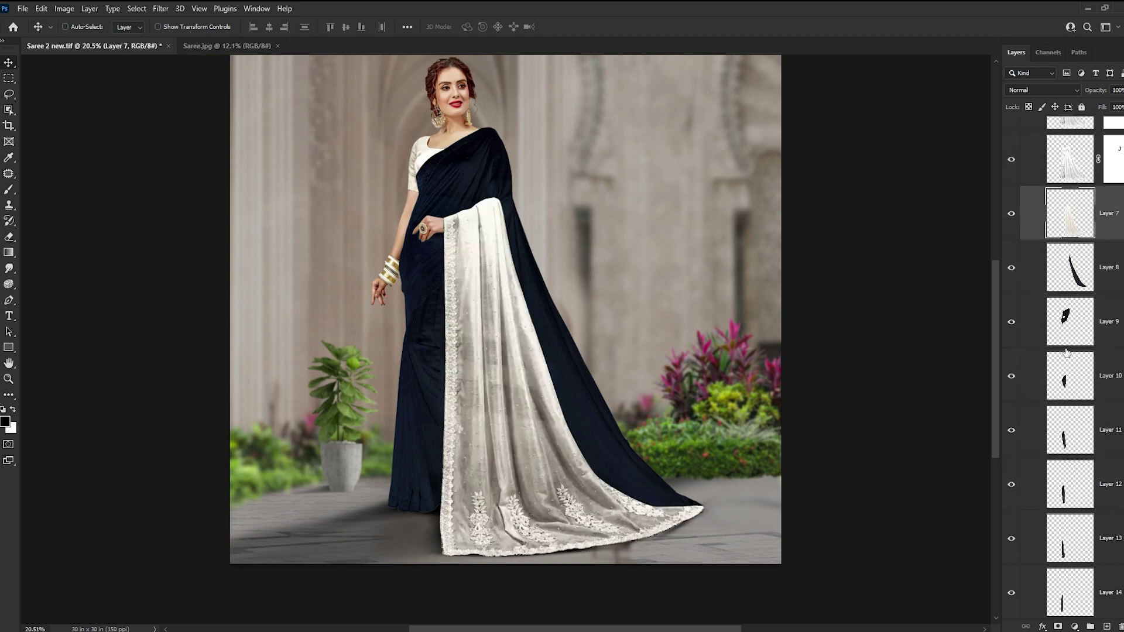
scroll(1068, 237, up, 2)
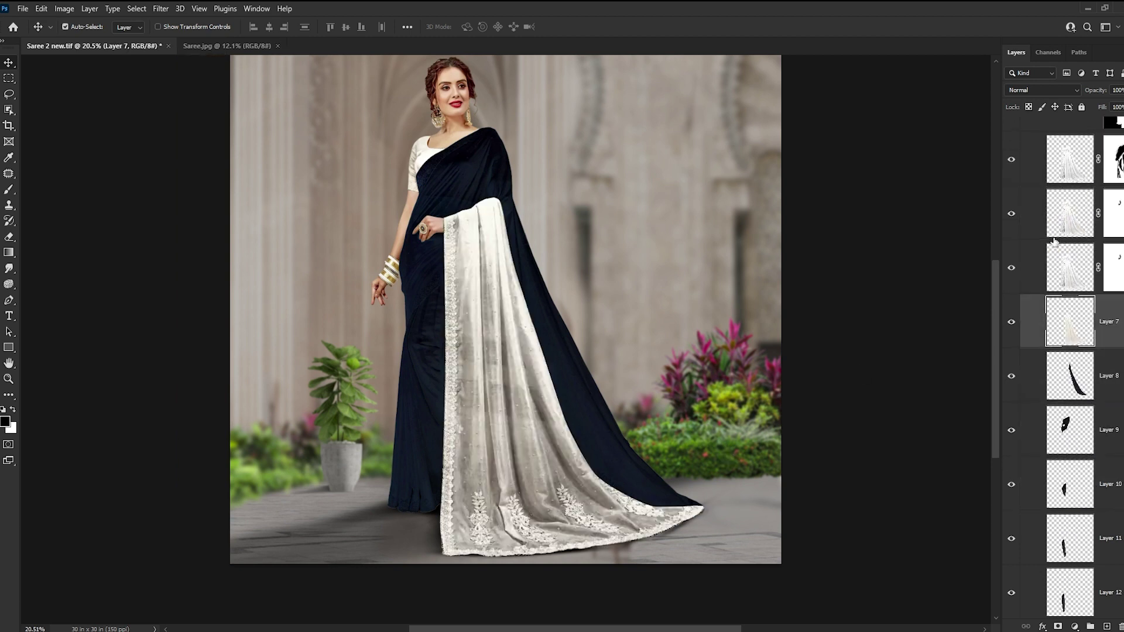
drag(1013, 271, 1017, 227)
click(1017, 162)
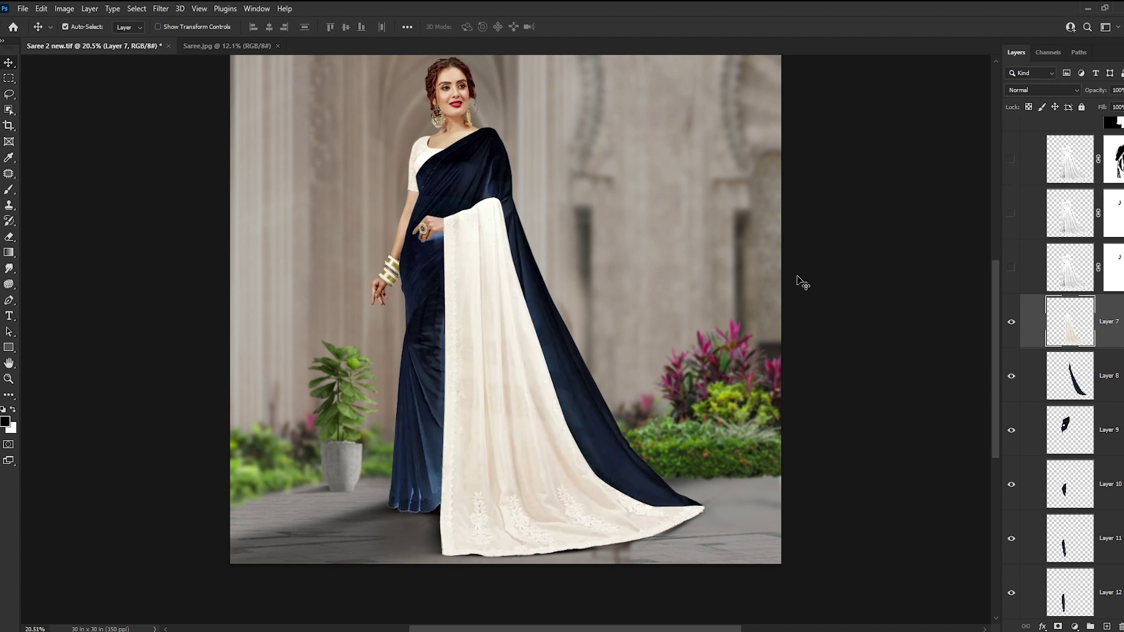
scroll(1031, 174, up, 3)
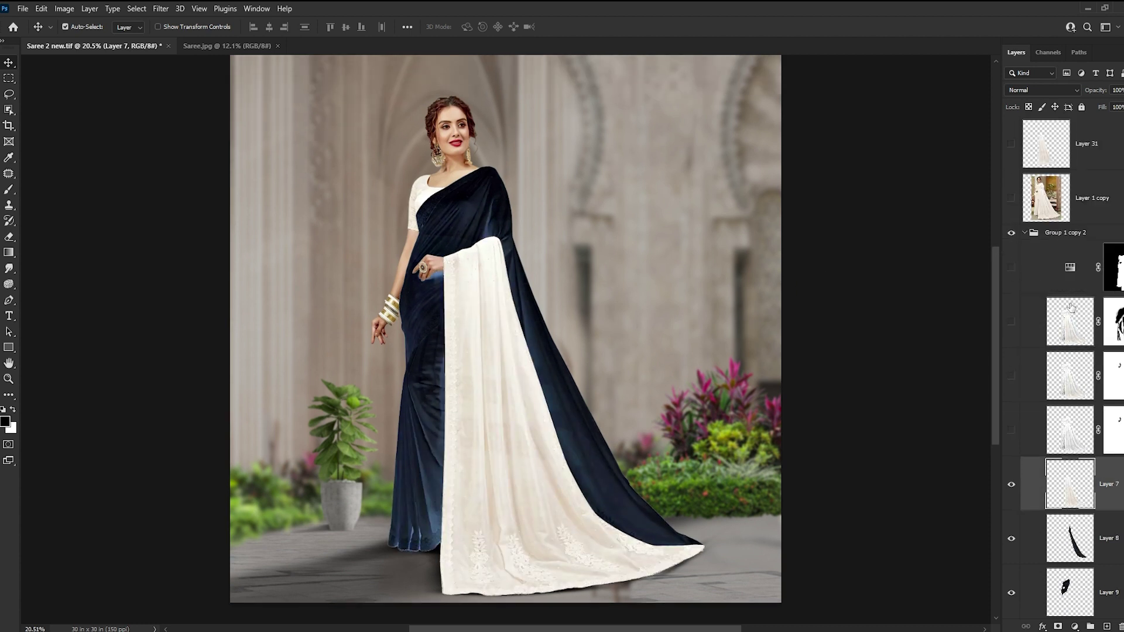
scroll(1070, 308, down, 5)
- Fill Layers 8, 11, 10, 9, 14 and 12 with white
click(1117, 270)
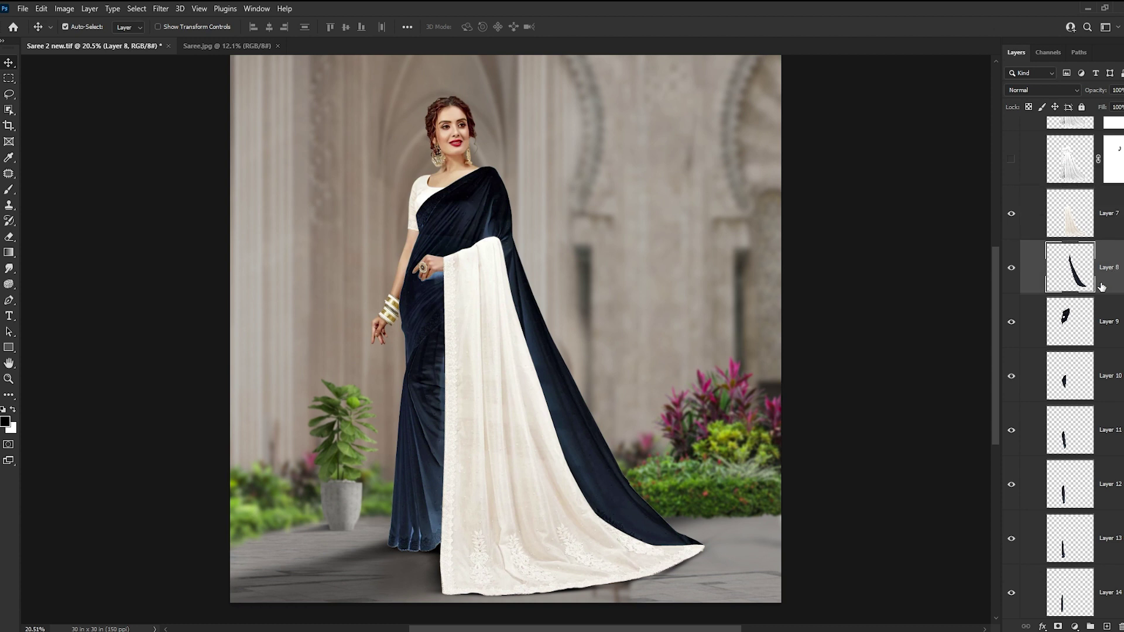
key(ctrl+shift+BackSpace)
click(430, 468)
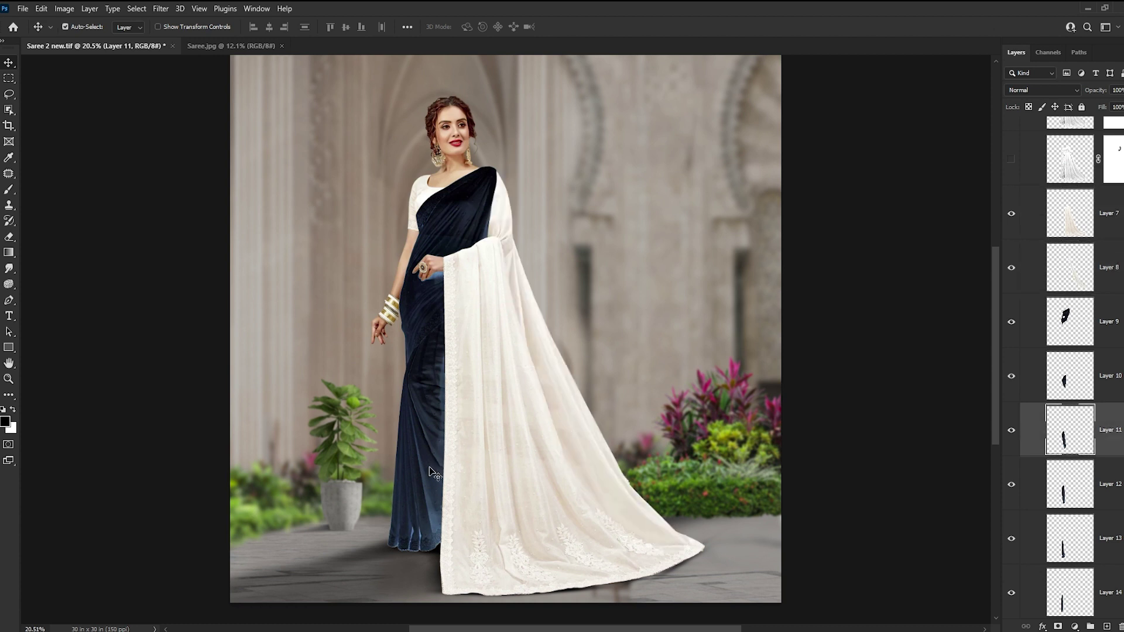
key(ctrl+shift+BackSpace)
ctrl+click(436, 393)
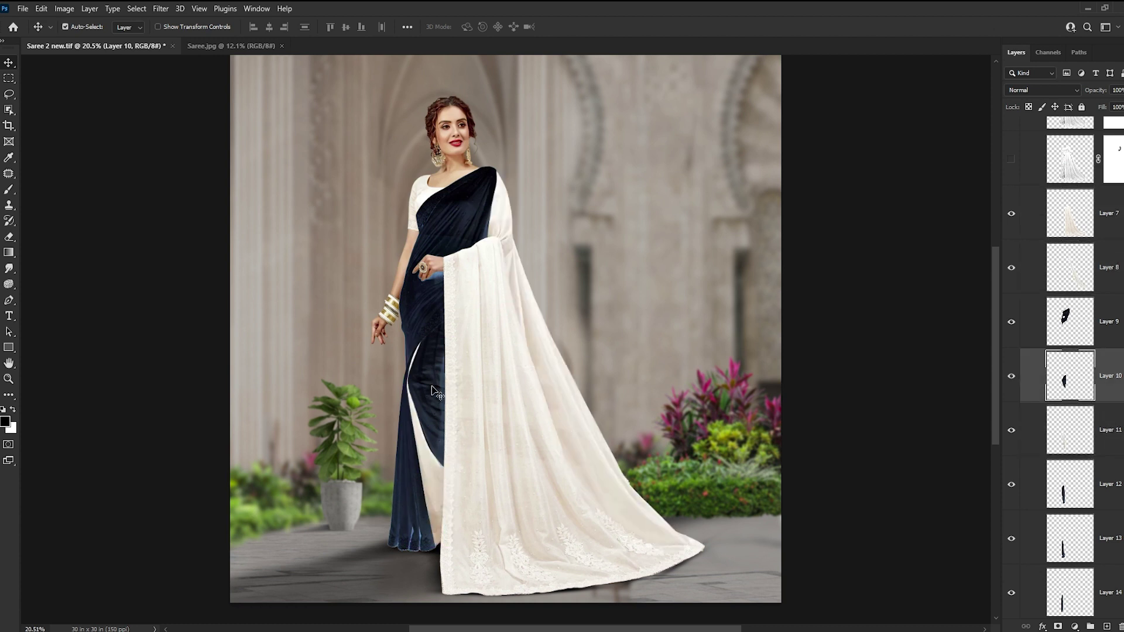
key(ctrl+shift+BackSpace)
click(426, 341)
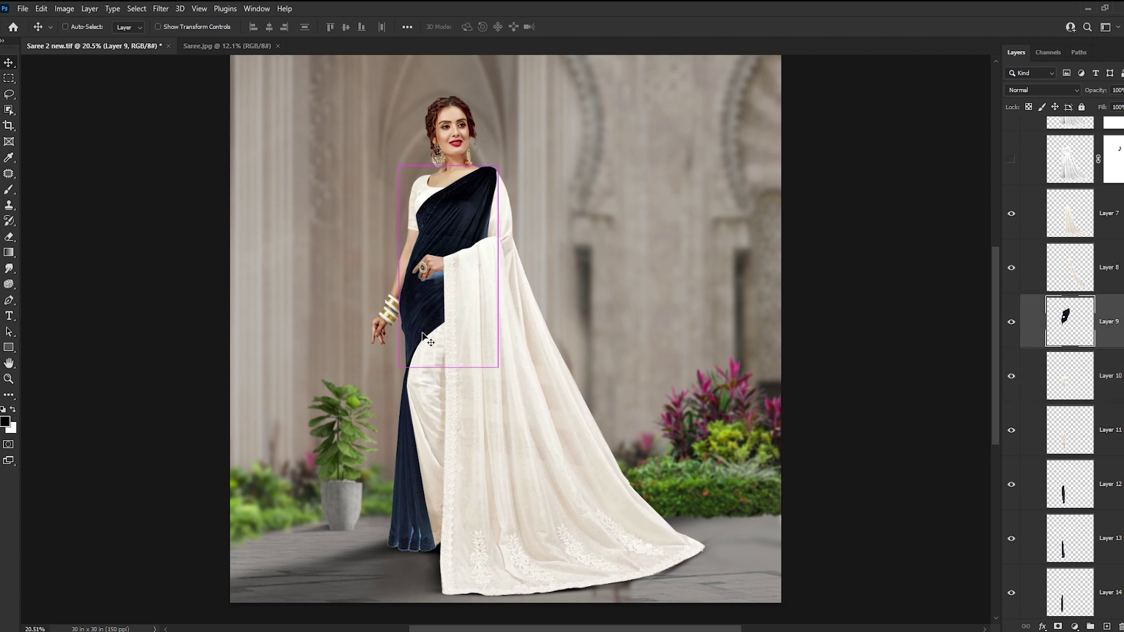
key(ctrl+shift+BackSpace)
click(406, 487)
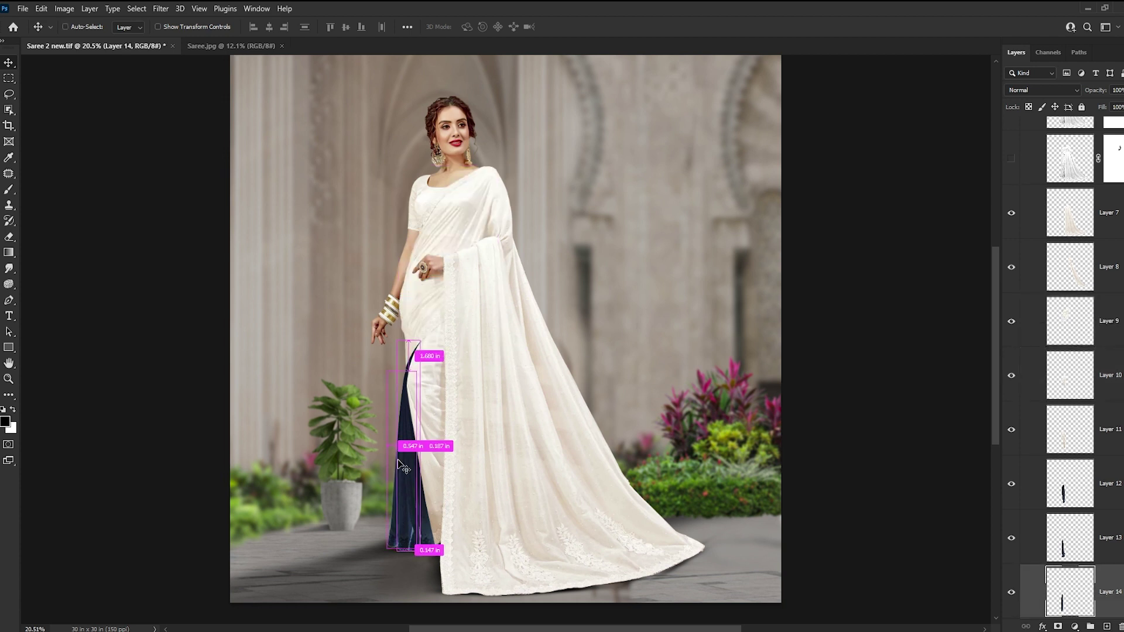
key(ctrl+shift+BackSpace)
click(422, 521)
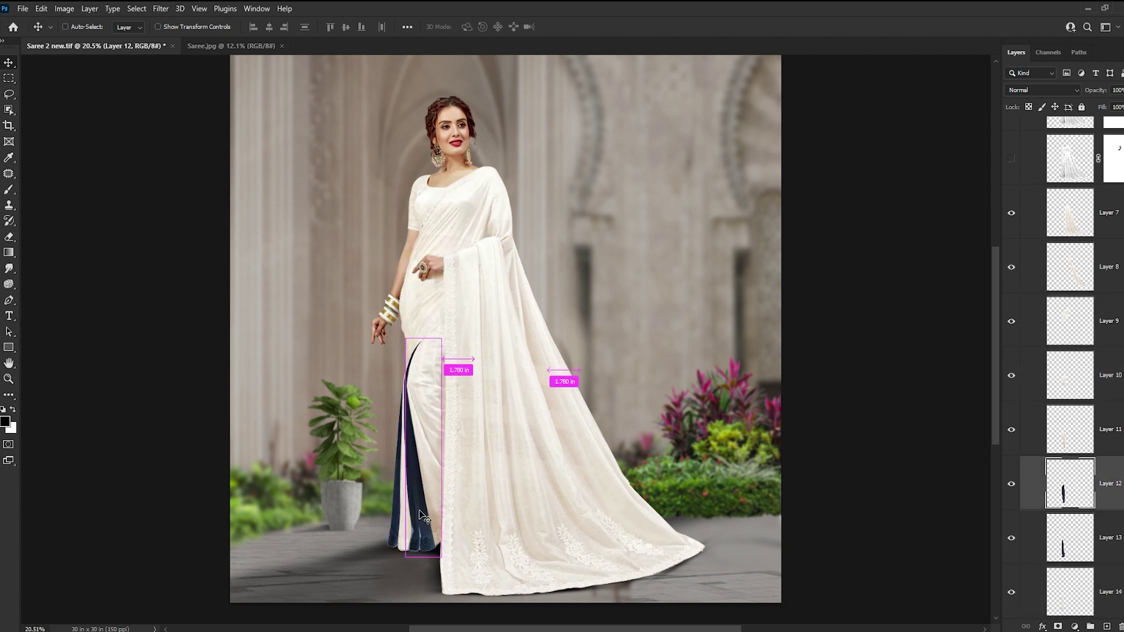
key(ctrl+shift+BackSpace)
- Fill Layer 16's blouse and Layer 7's pallu with navy
scroll(417, 511, up, 2)
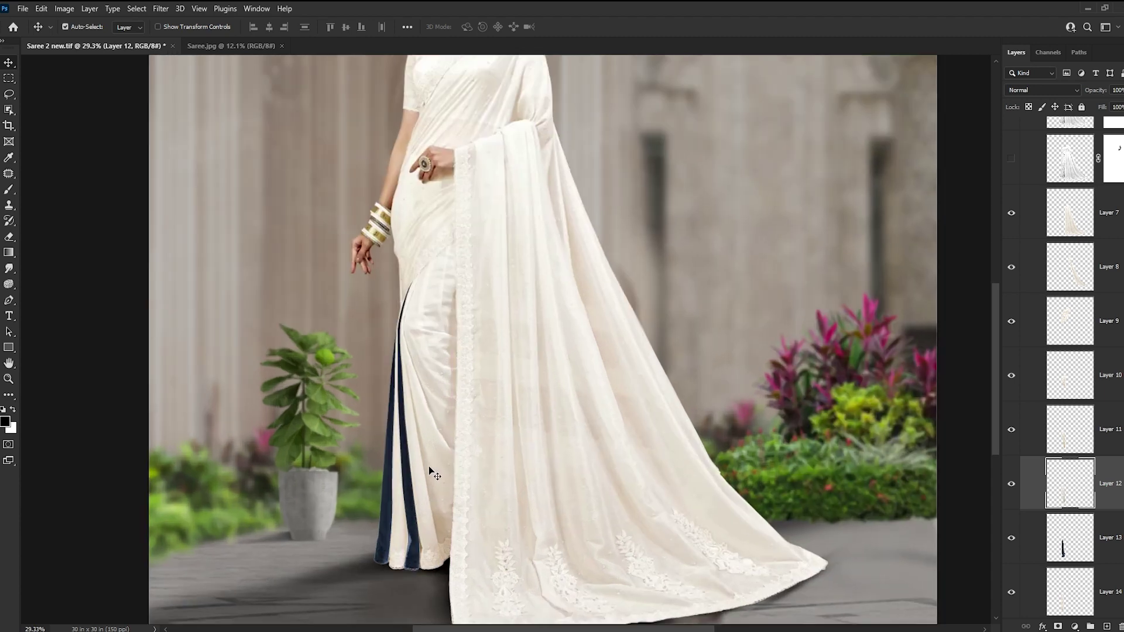
scroll(418, 228, up, 2)
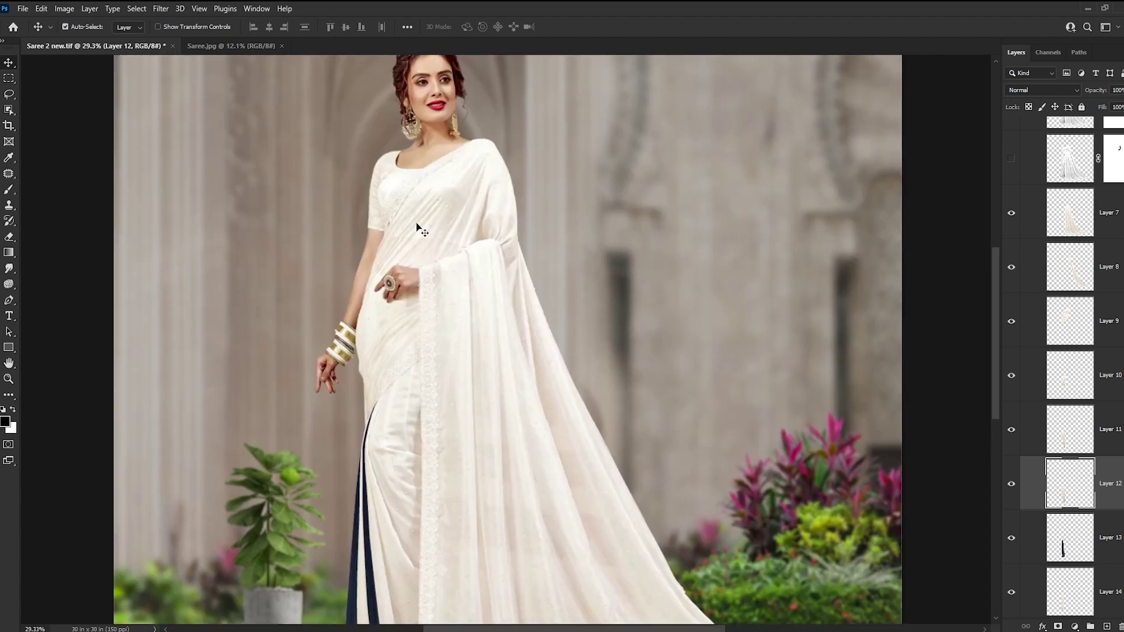
click(390, 164)
key(ctrl+z)
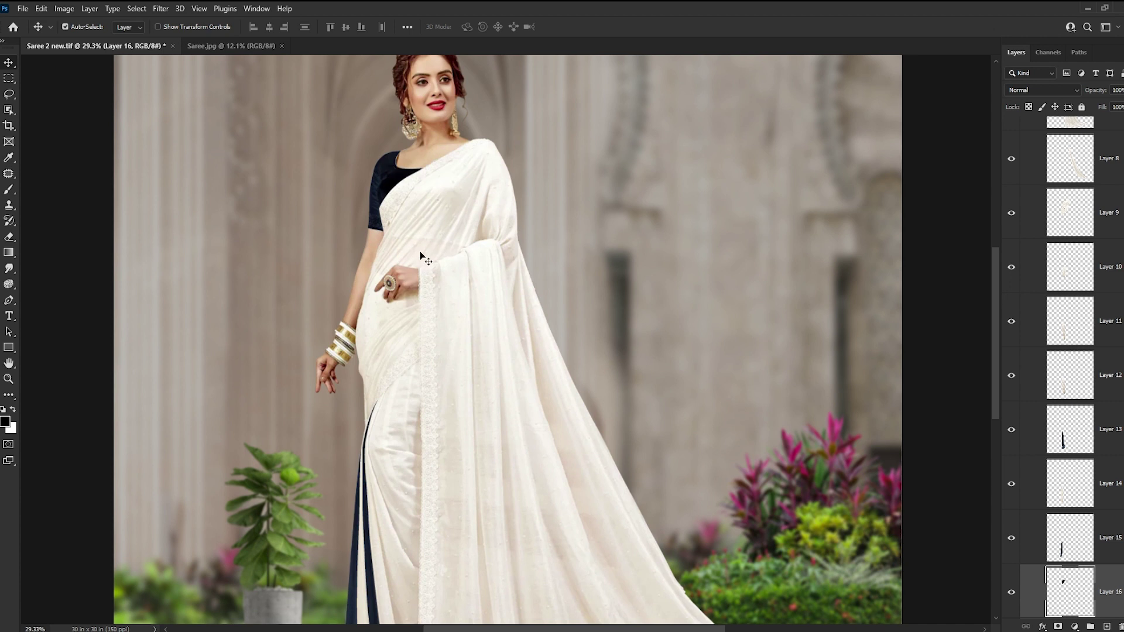
drag(431, 281, 403, 254)
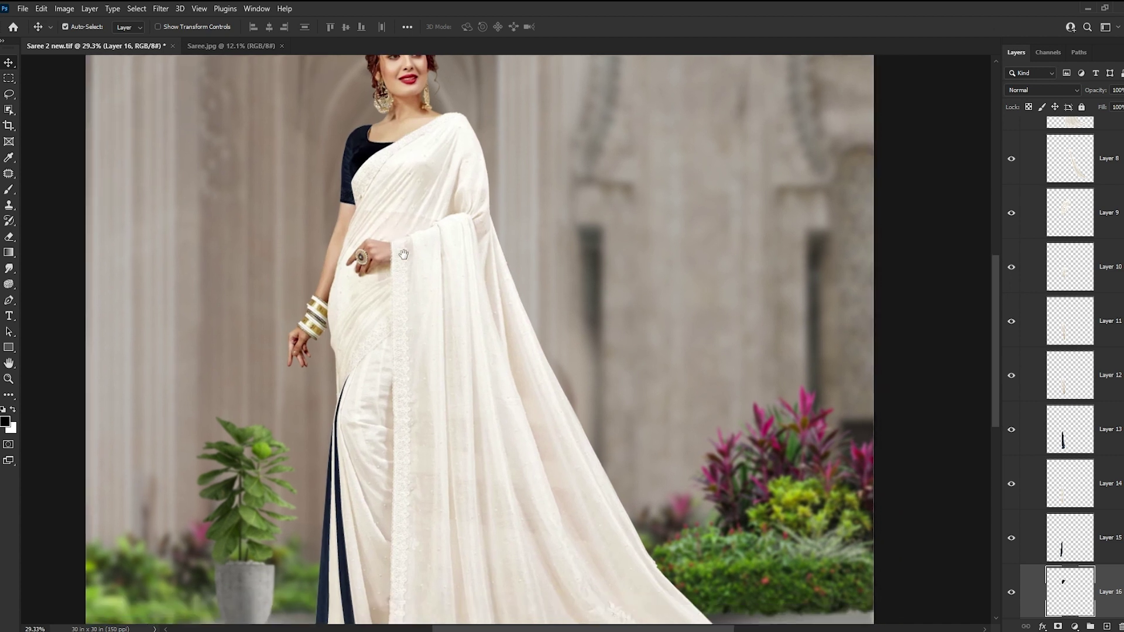
ctrl+click(462, 322)
key(shift+alt+BackSpace)
- Zoom out to review the whole photo and revert the navy pallu to white
scroll(469, 328, down, 2)
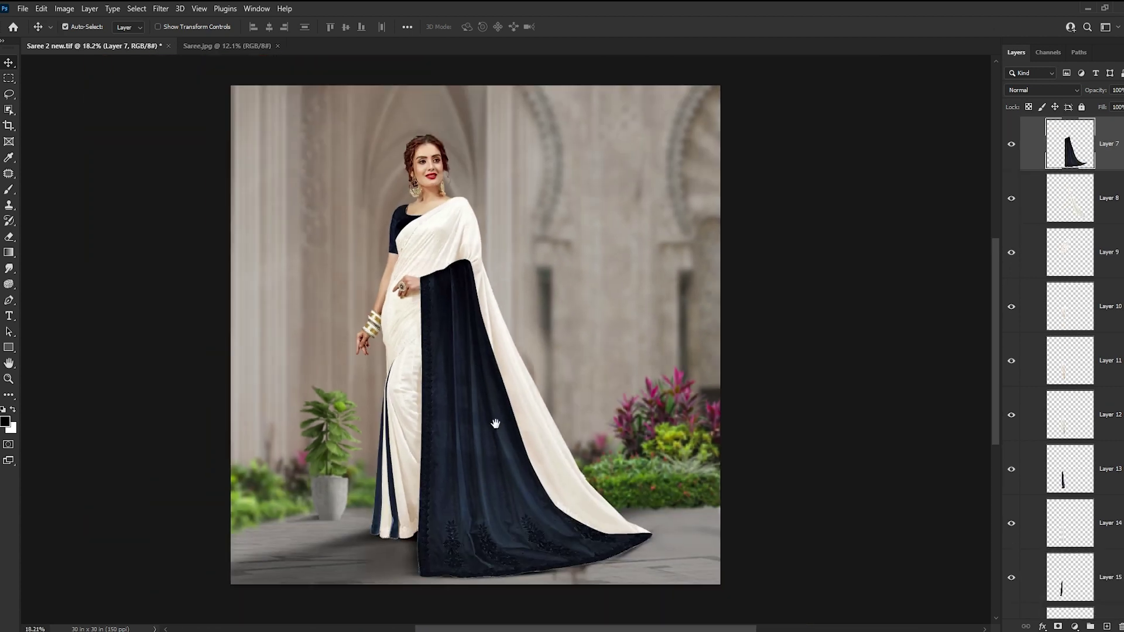
scroll(515, 381, down, 2)
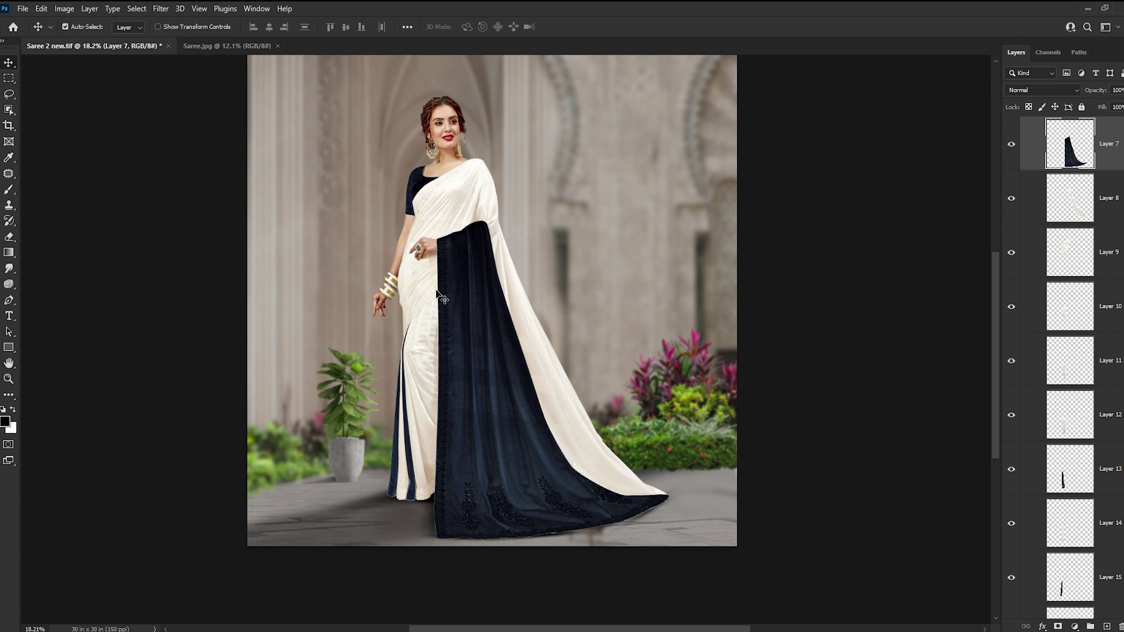
scroll(463, 316, up, 3)
drag(491, 359, 508, 310)
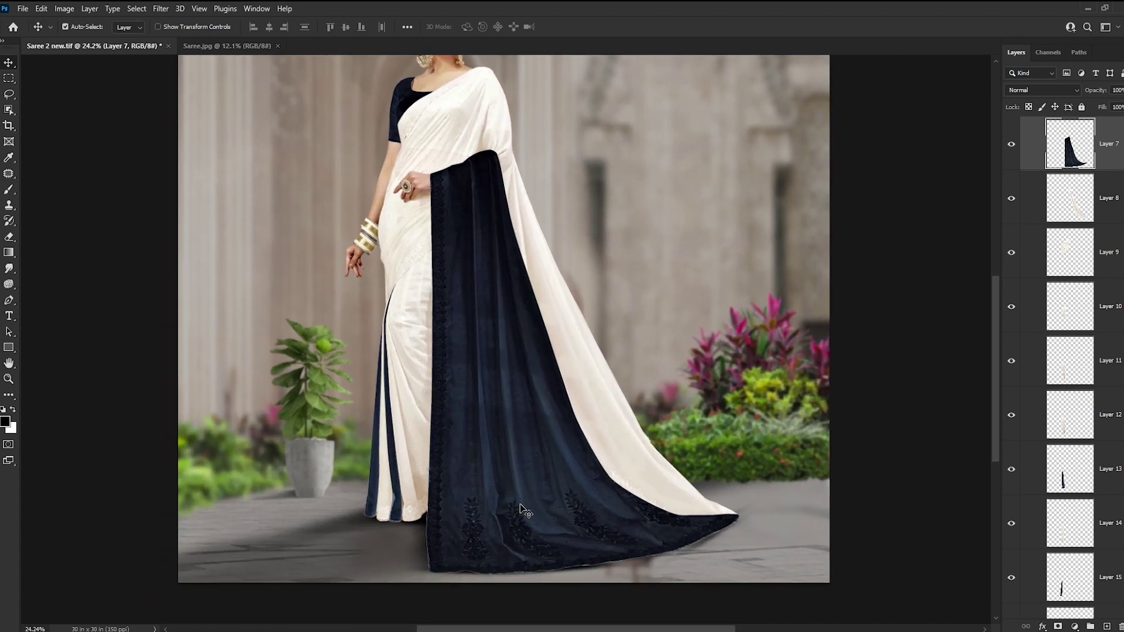
drag(512, 338, 510, 349)
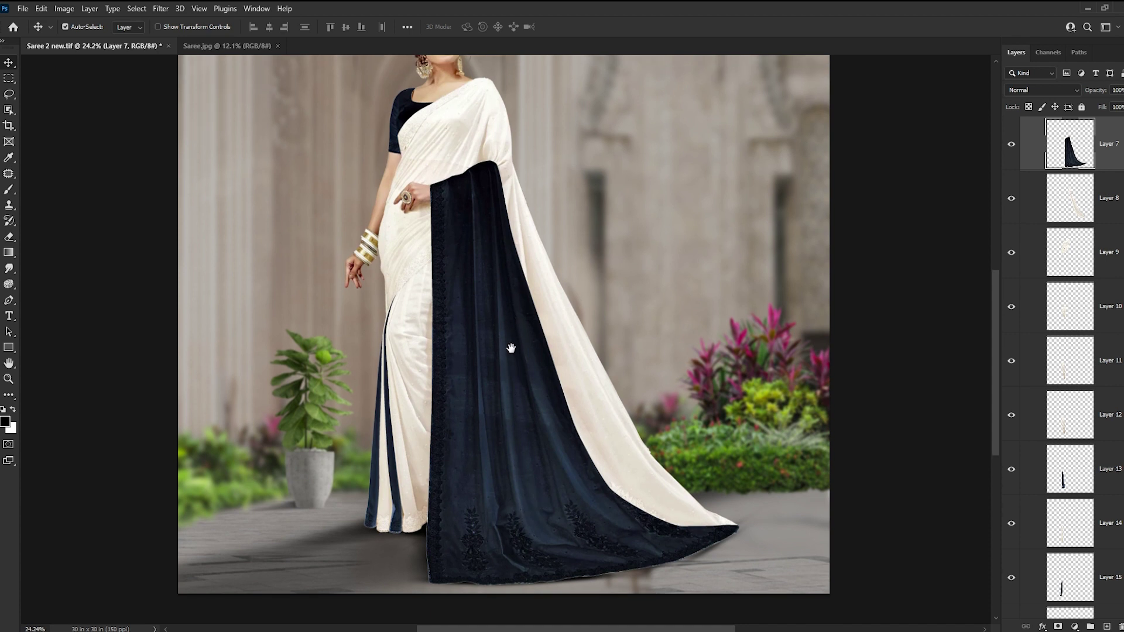
key(ctrl+minus)
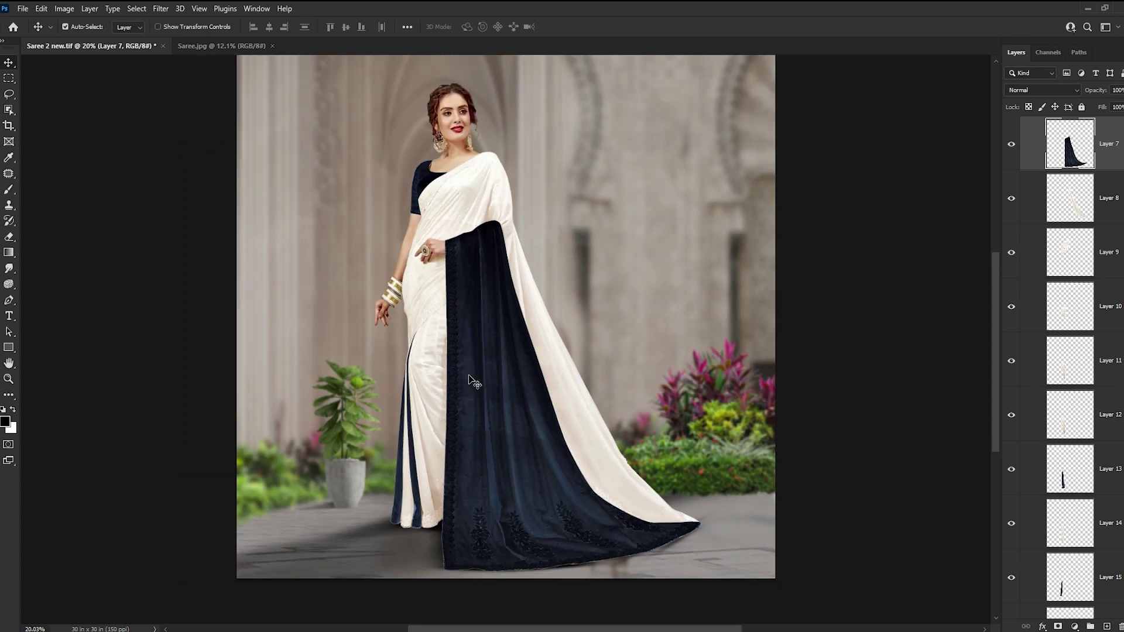
key(ctrl+z)
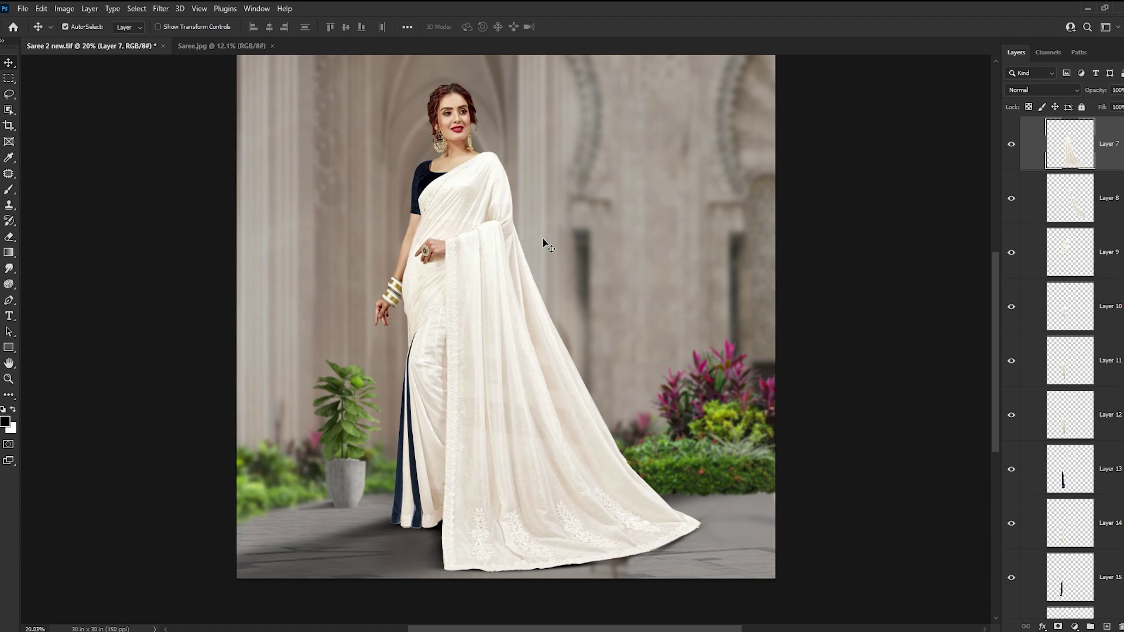
- Marquee-select the bordered right pallu section of Saree.jpg
click(246, 52)
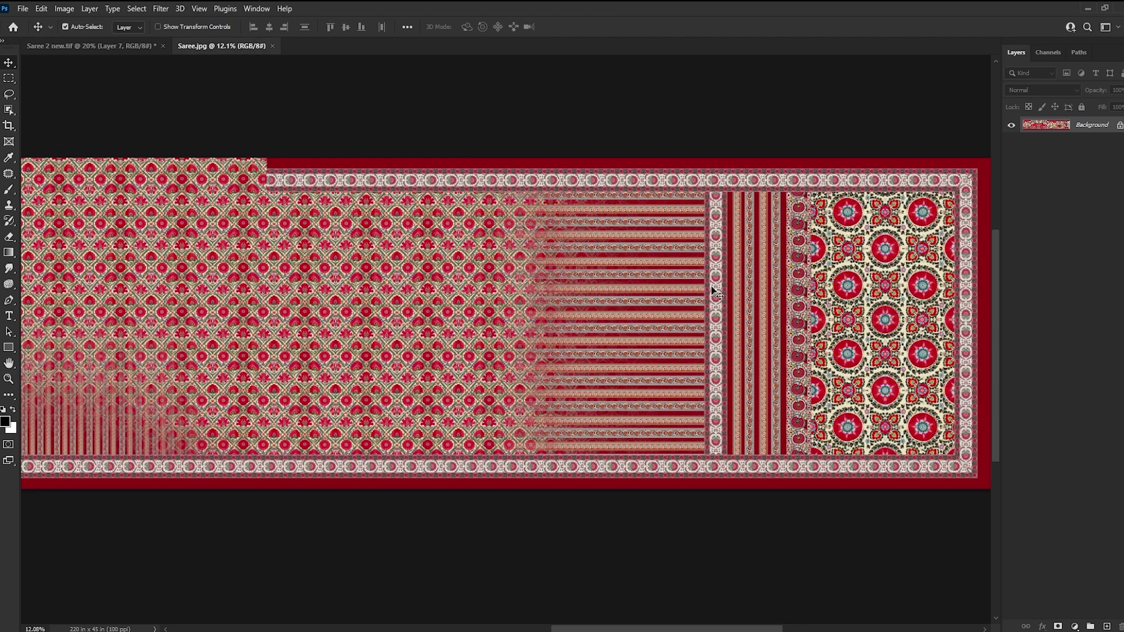
scroll(683, 302, down, 2)
scroll(683, 302, down, 1)
key(m)
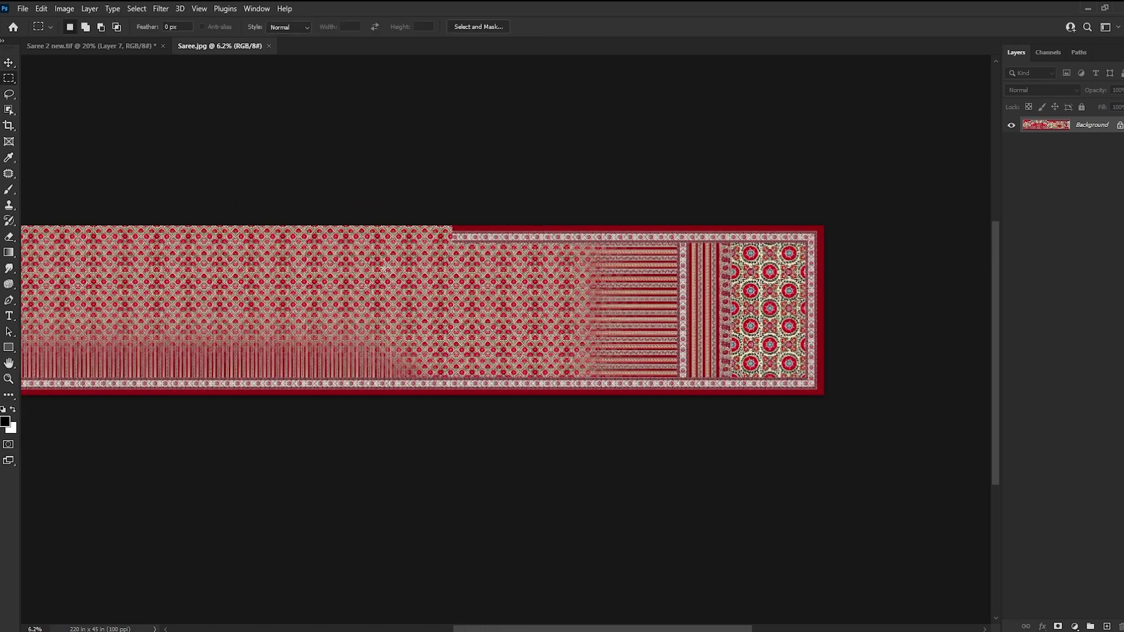
scroll(618, 269, down, 1)
drag(735, 335, 749, 369)
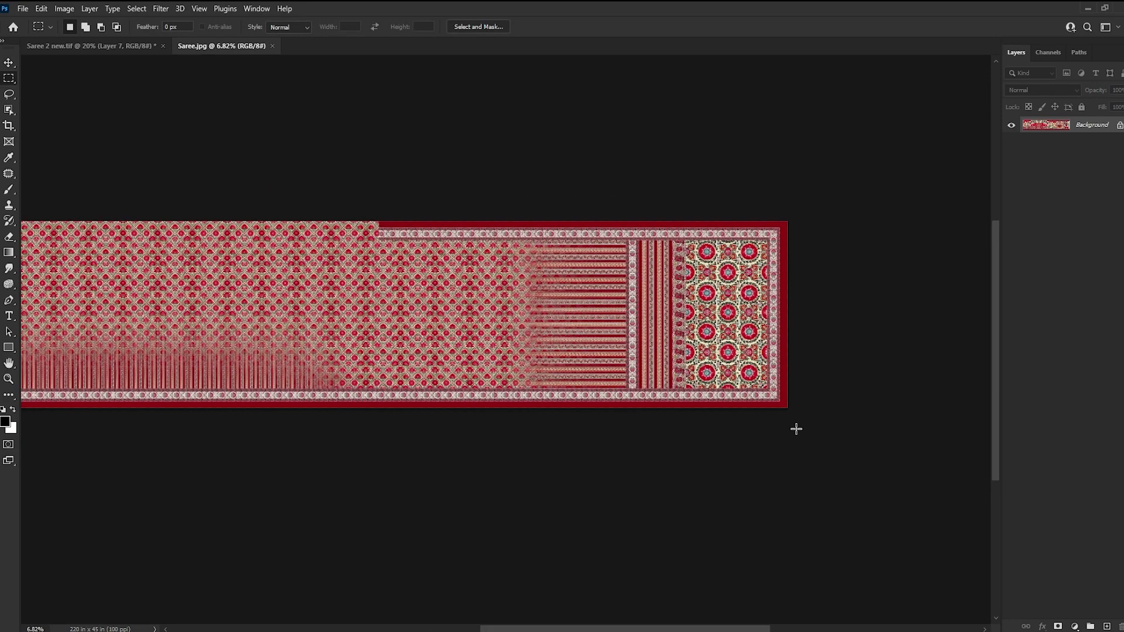
drag(809, 433, 381, 204)
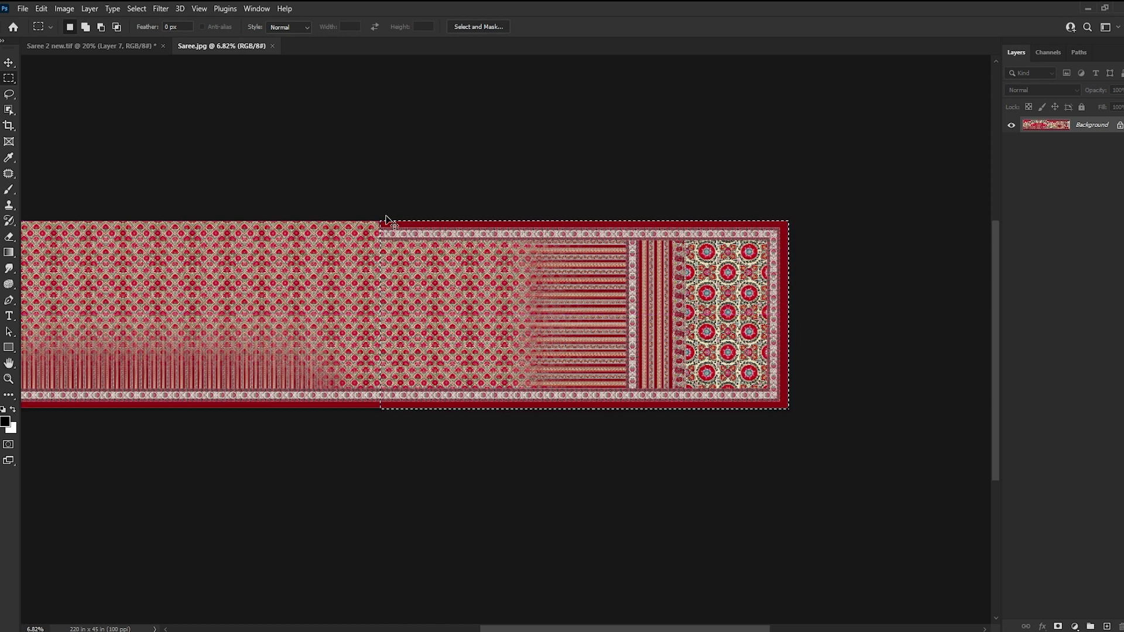
- Return to Saree 2 new.tif and target the Hue/Saturation 2 layer
click(81, 47)
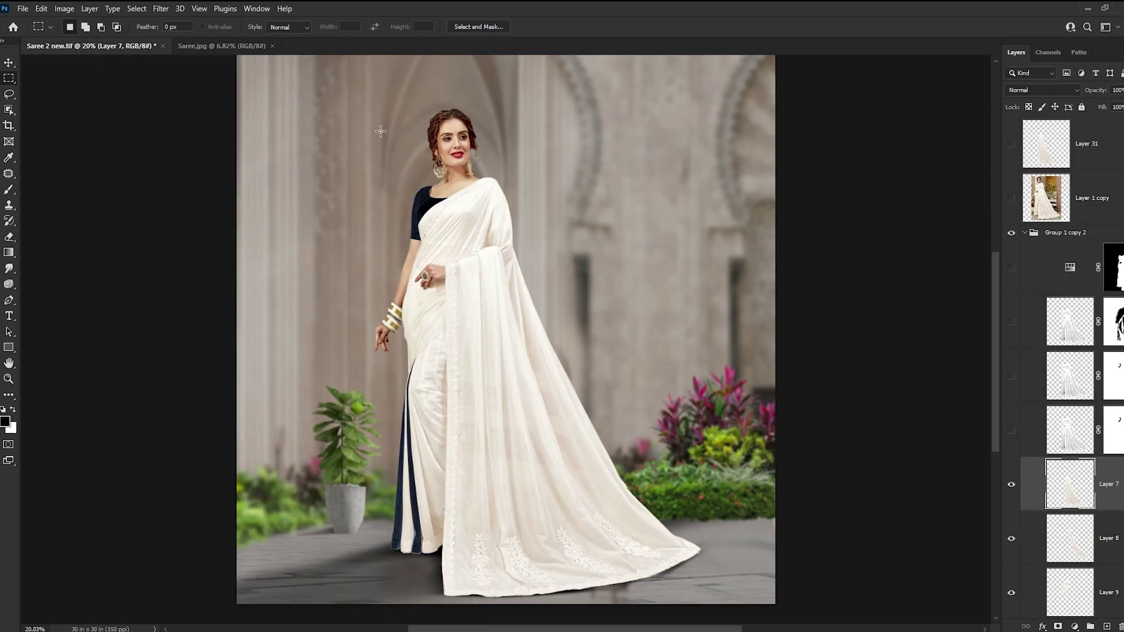
drag(466, 274, 454, 294)
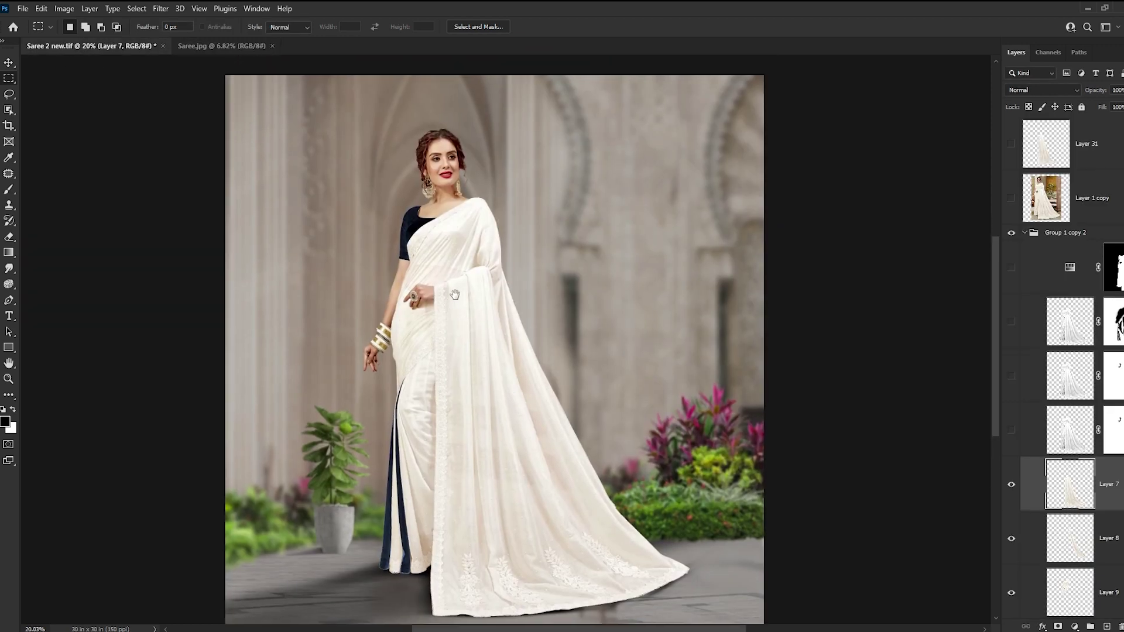
click(1118, 143)
click(1063, 257)
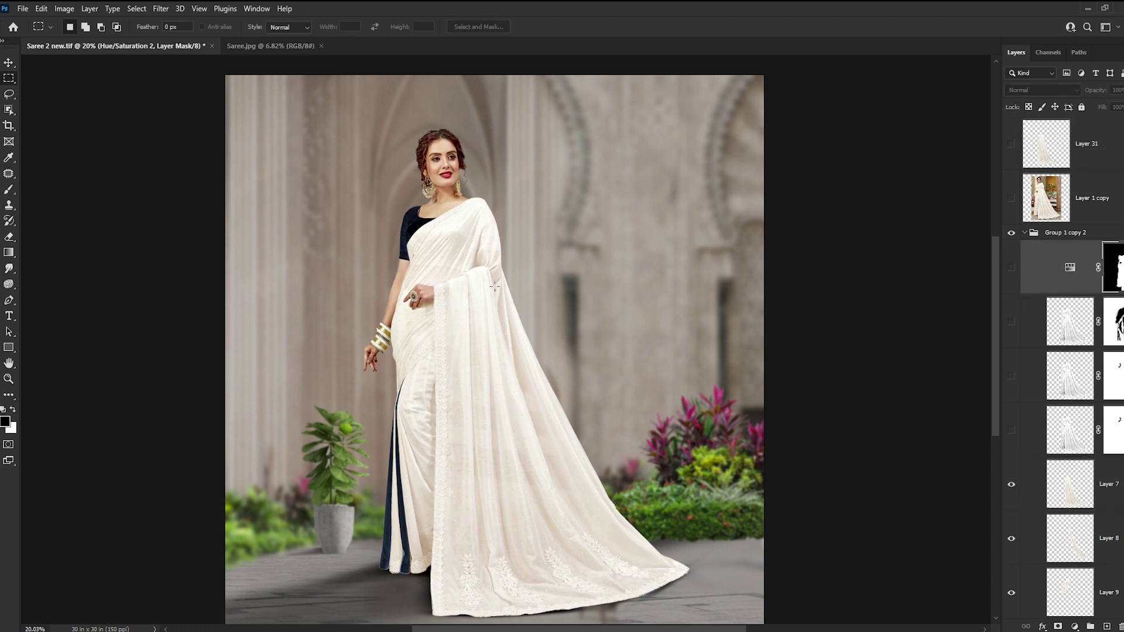
- Paste the fabric as a new layer, shrink it to about 40% and rotate it 75° over the pallu
key(ctrl+v)
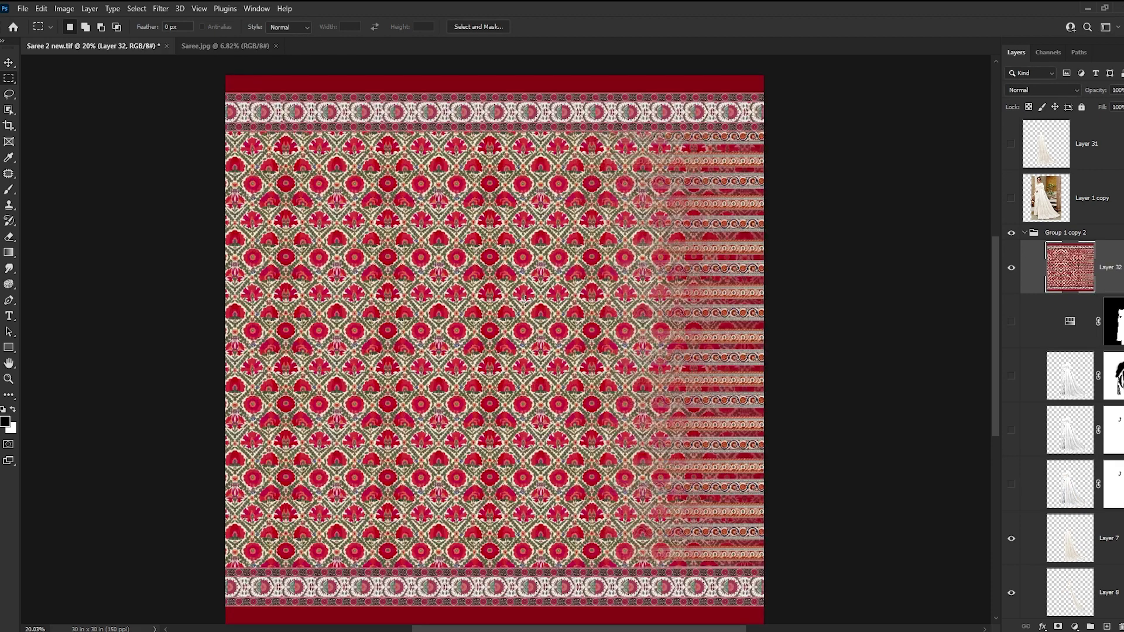
key(ctrl+minus)
key(ctrl+t)
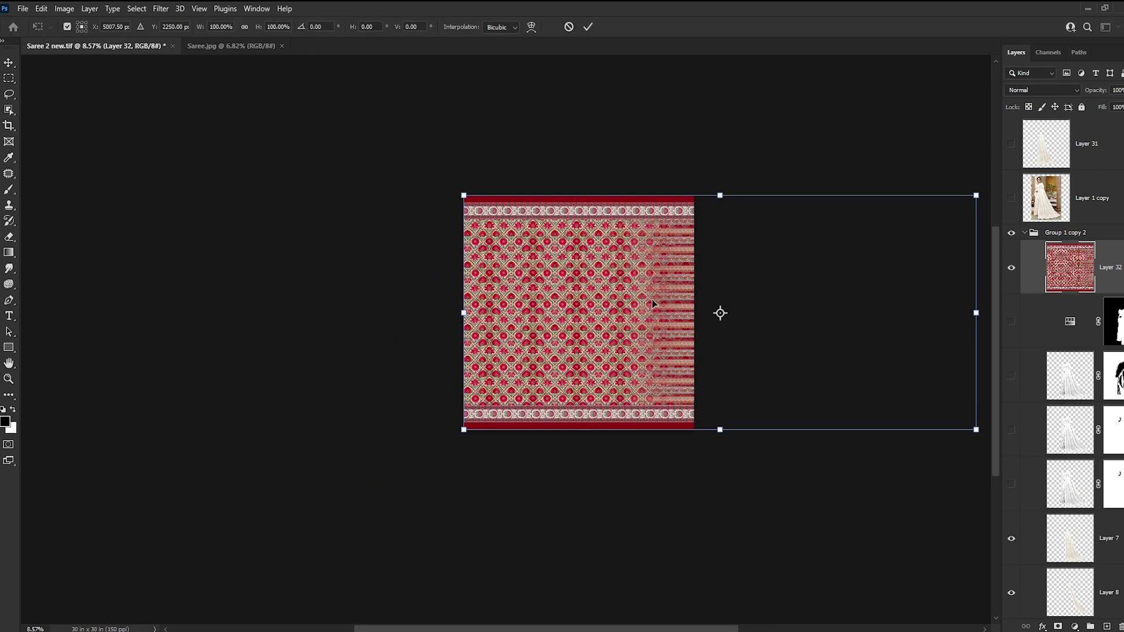
drag(976, 428, 825, 359)
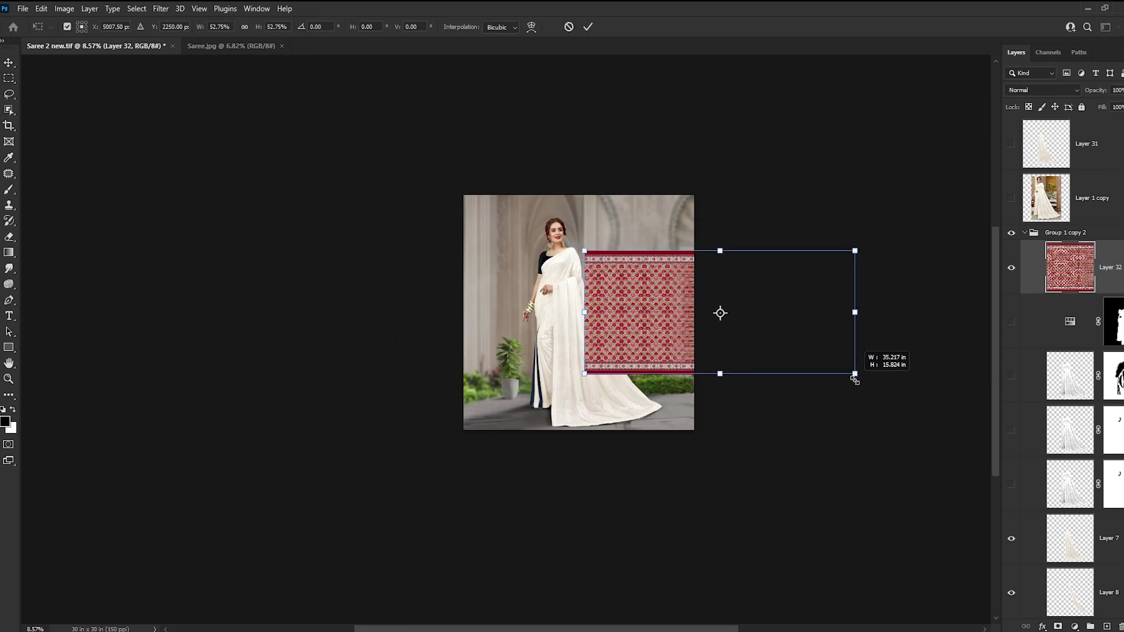
drag(742, 334, 573, 378)
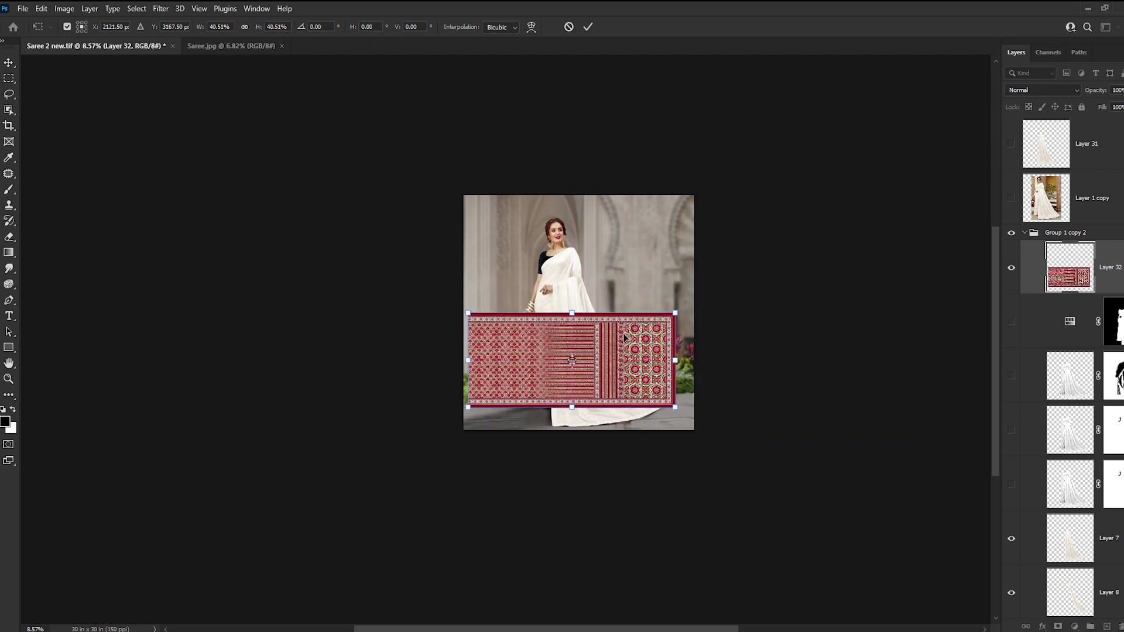
drag(626, 338, 609, 338)
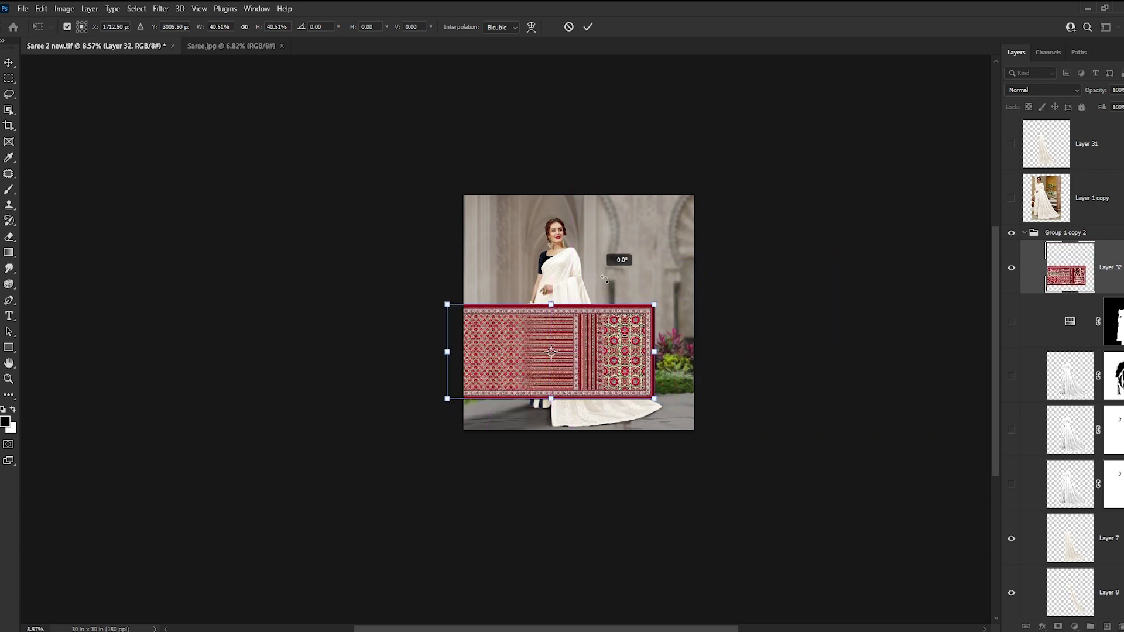
mouse_move(603, 298)
mouse_down()
mouse_move(635, 354)
mouse_move(649, 330)
mouse_up()
- Fine-tune the fabric's position and scale to about 37%, then enlarge it slightly and commit
scroll(599, 375, up, 3)
scroll(624, 401, up, 3)
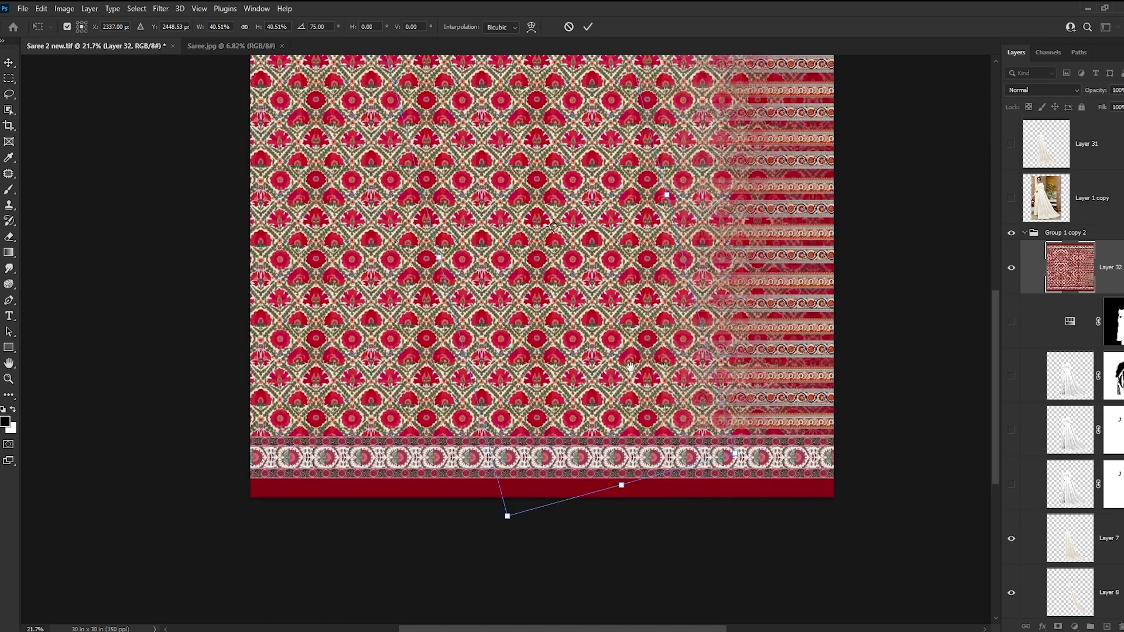
mouse_move(642, 387)
mouse_down()
mouse_move(658, 379)
mouse_move(602, 375)
mouse_up()
scroll(689, 373, down, 5)
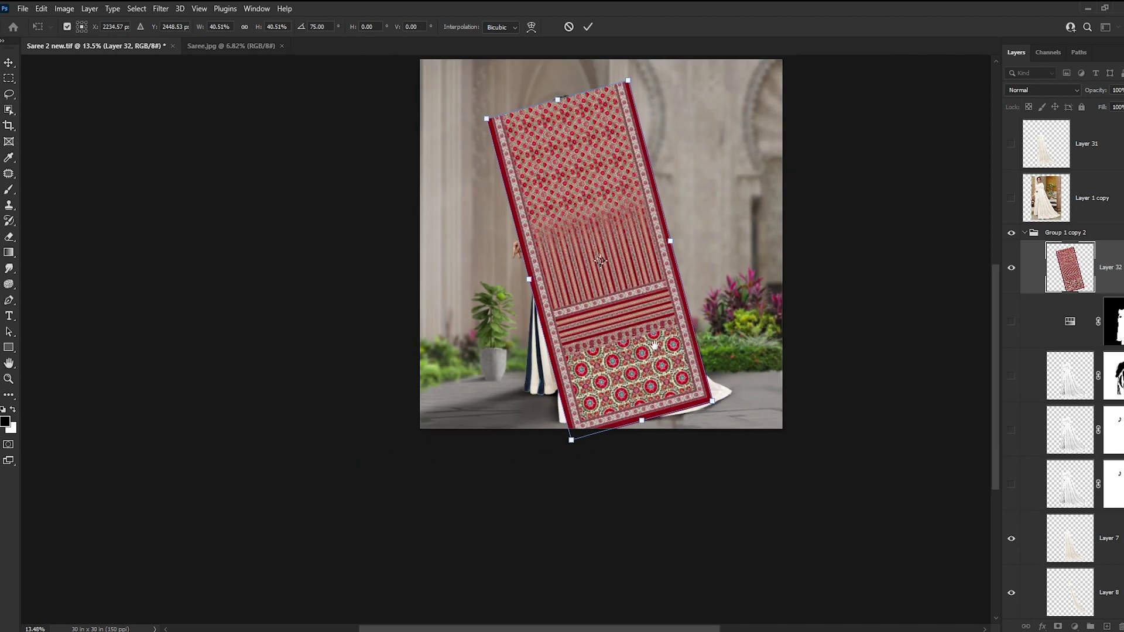
drag(488, 141, 508, 163)
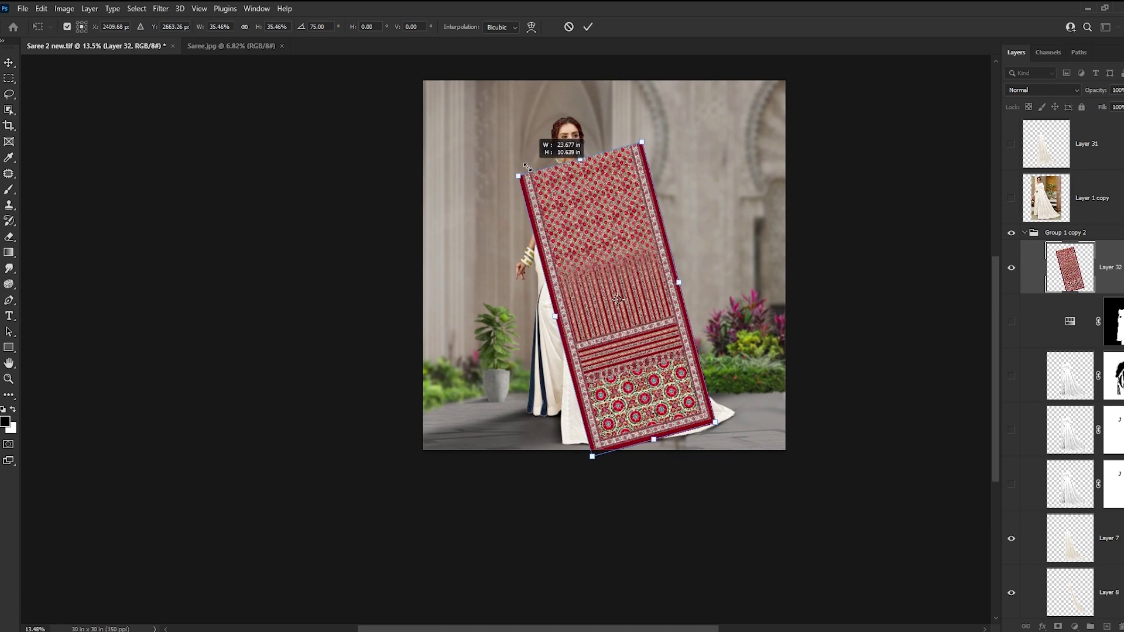
key(Return)
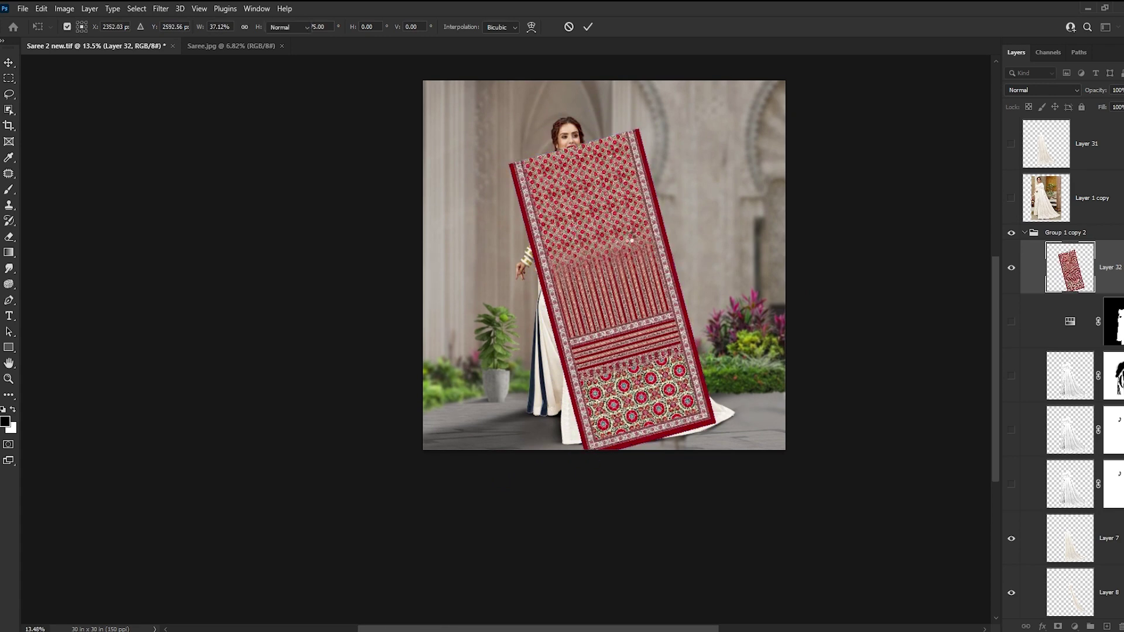
key(ctrl+t)
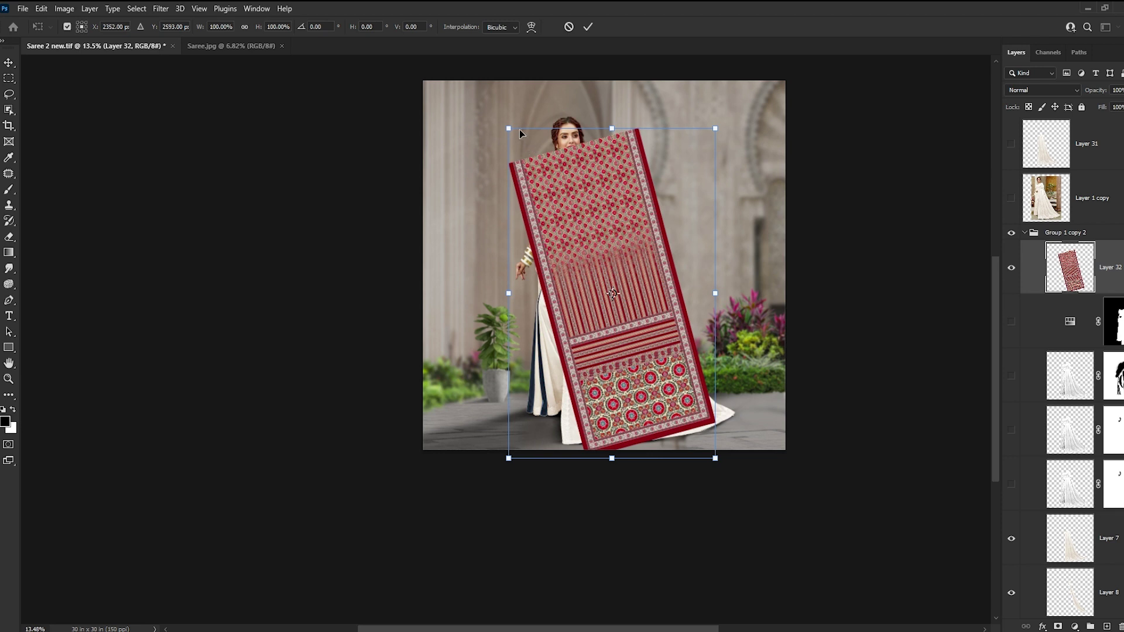
drag(509, 128, 502, 118)
key(Return)
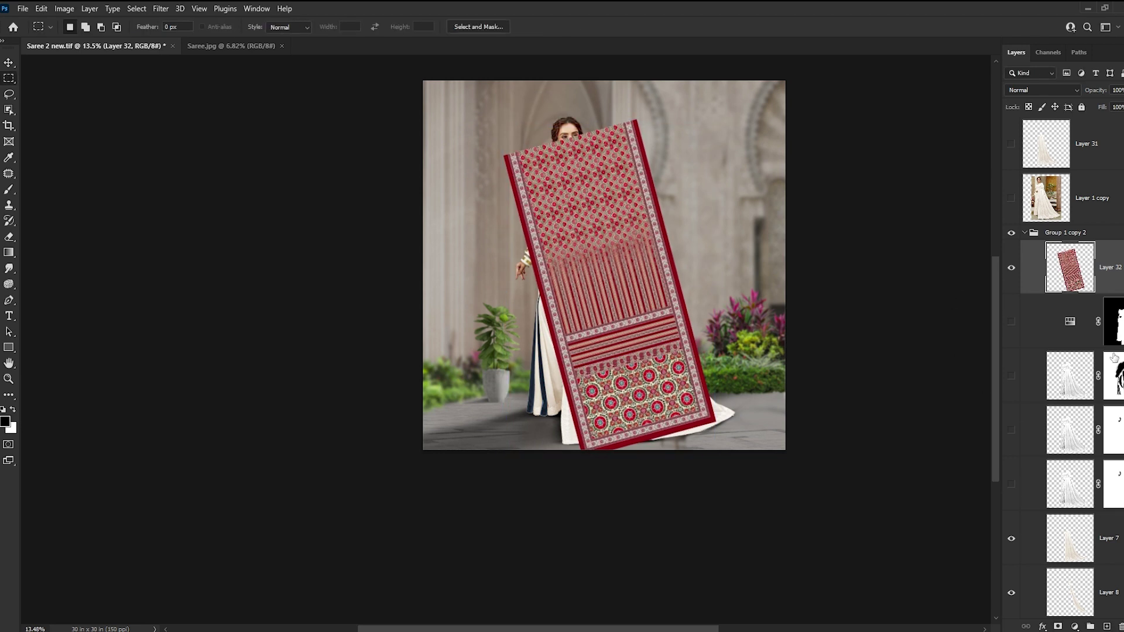
- Clip Layer 32 to Layer 7's pallu and tilt it about 10° from its bottom-left corner
drag(1102, 267, 1108, 490)
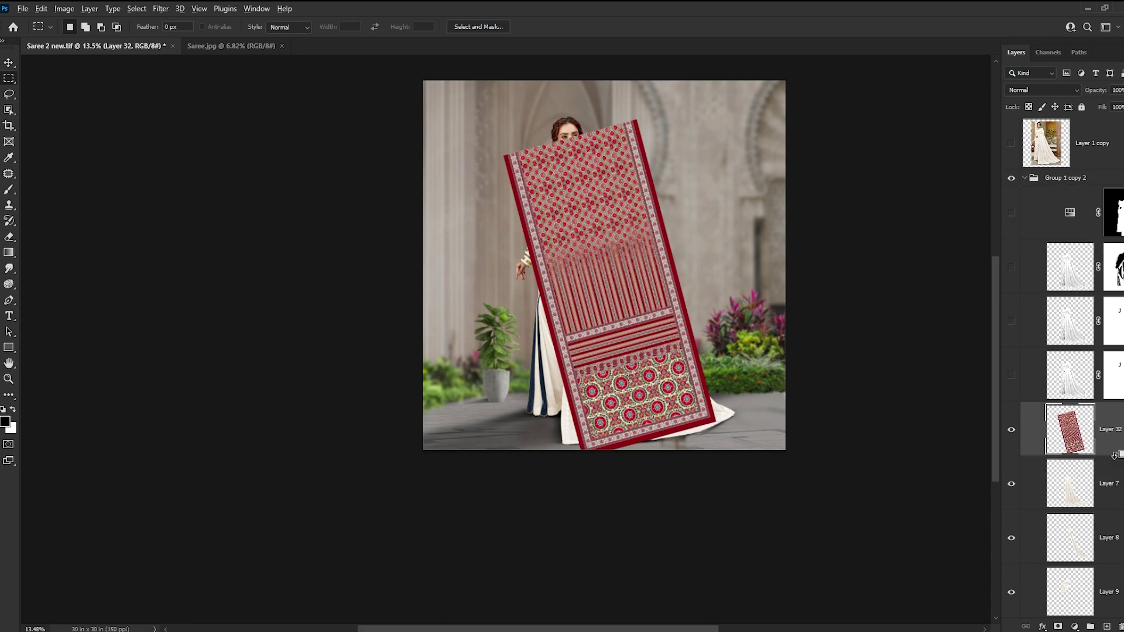
alt+click(1116, 456)
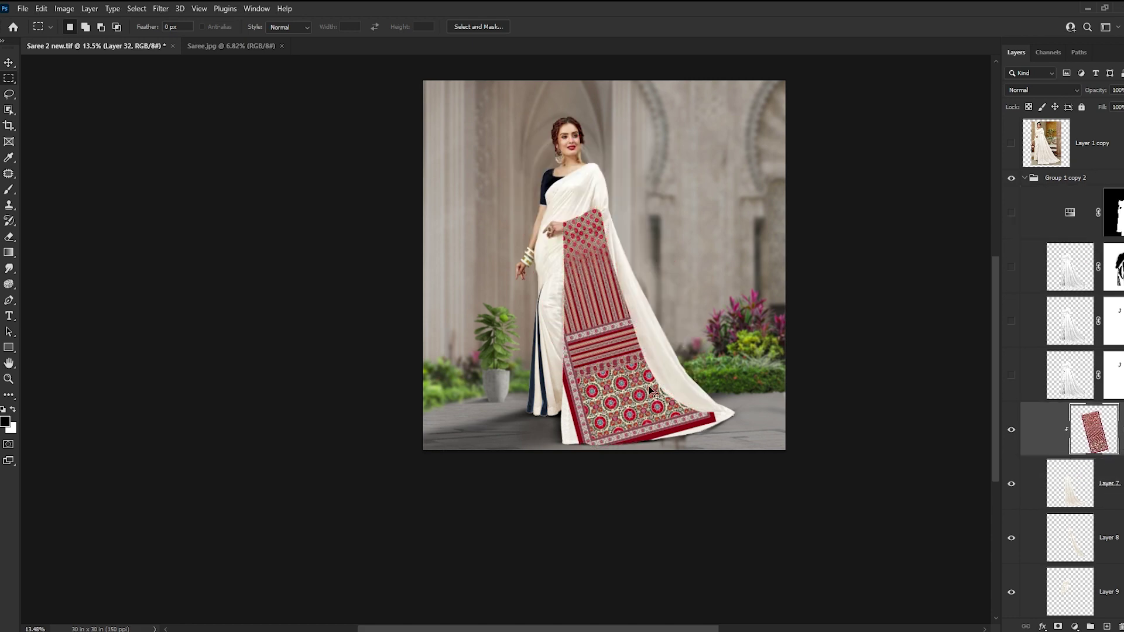
key(ctrl+t)
scroll(649, 391, up, 1)
scroll(650, 391, up, 3)
drag(642, 418, 619, 403)
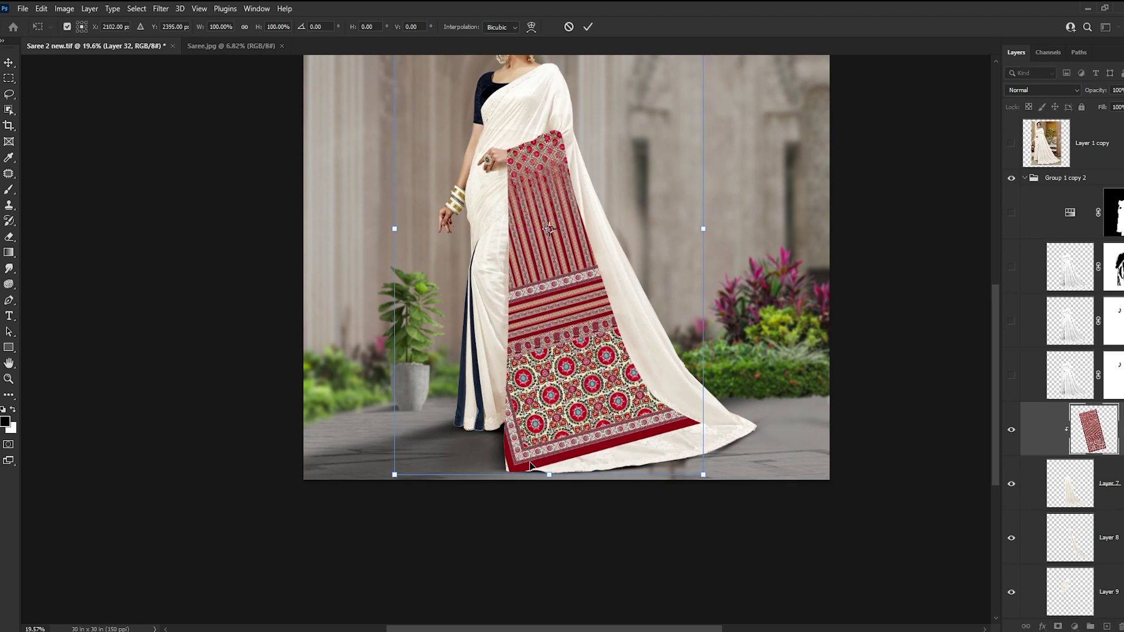
drag(530, 465, 525, 466)
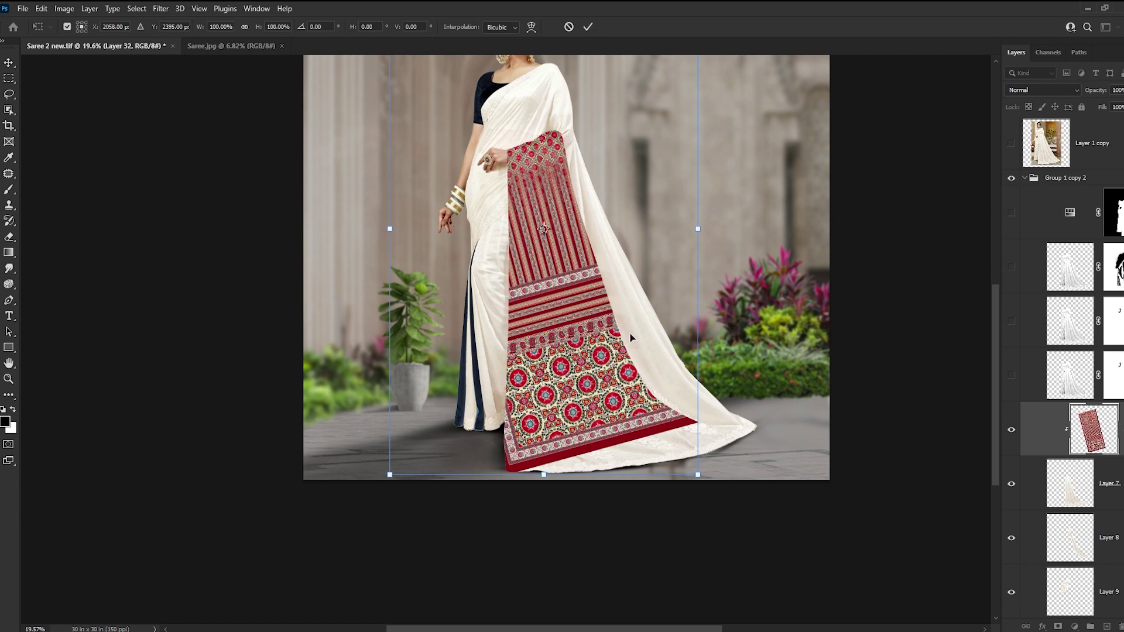
alt+click(508, 467)
drag(724, 299, 726, 350)
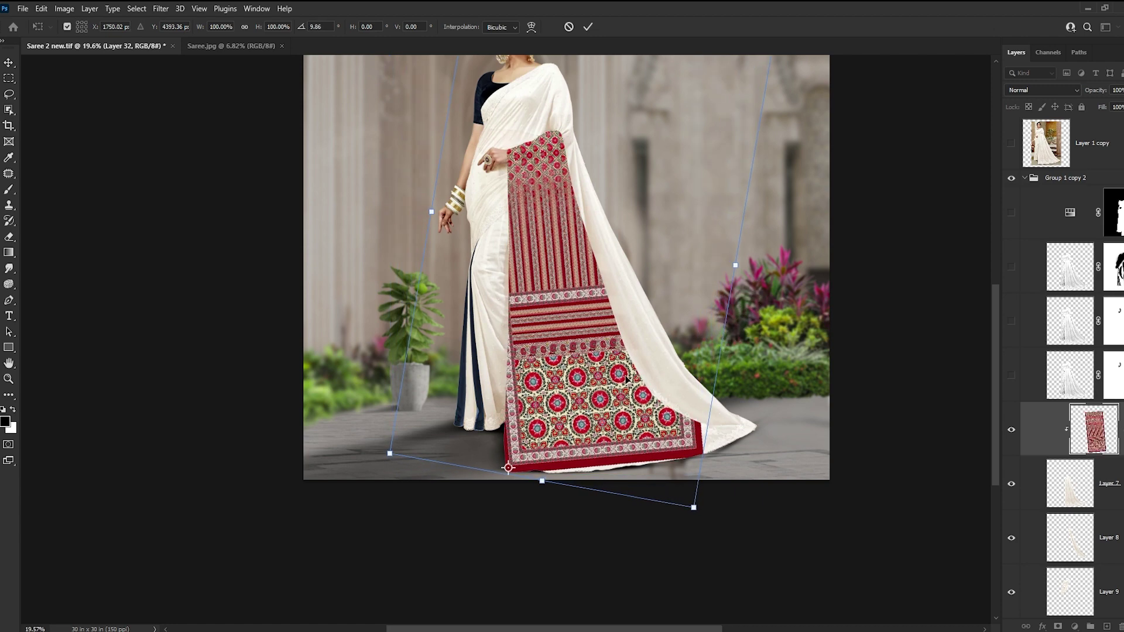
- Warp the fabric's top and left edges to fit the upper pallu drape
right_click(583, 347)
click(608, 429)
drag(521, 196, 539, 266)
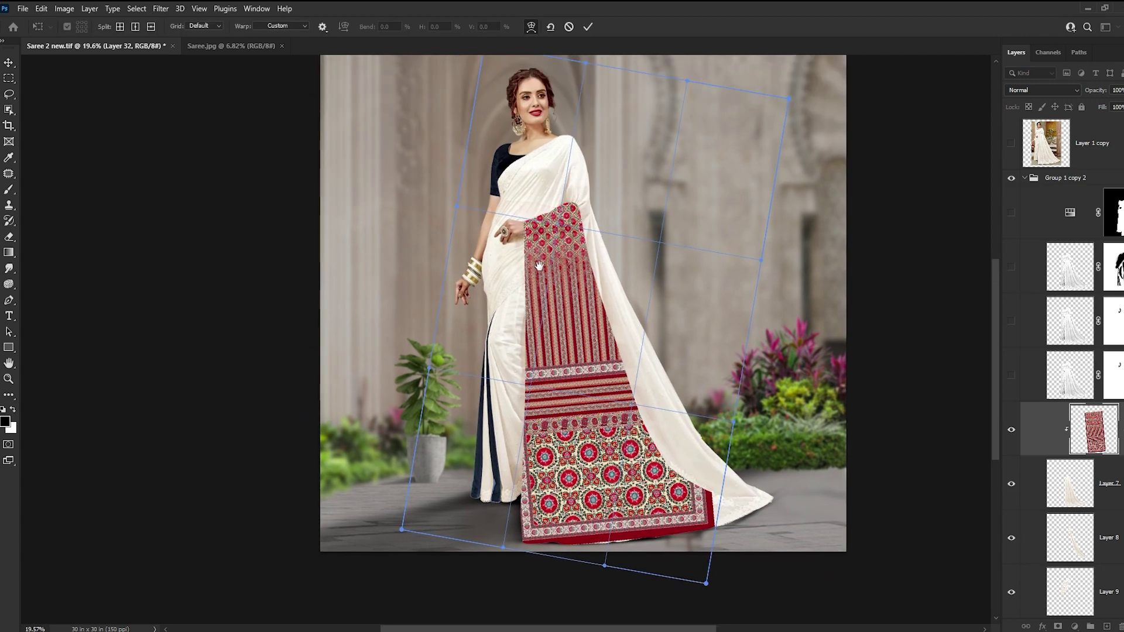
drag(461, 221, 506, 231)
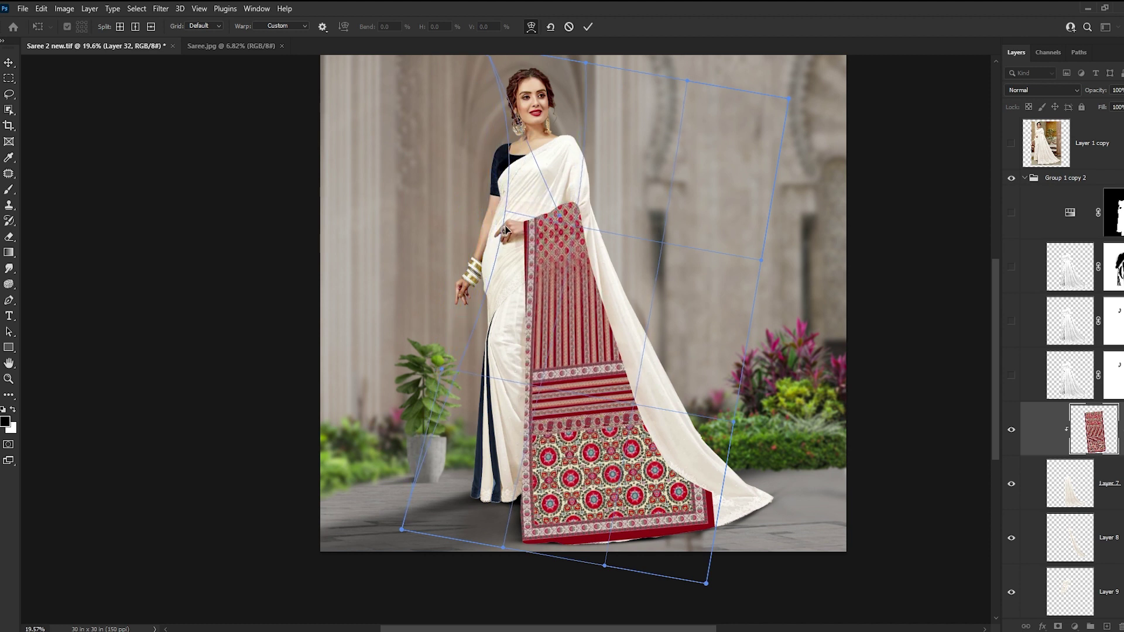
drag(526, 371, 538, 333)
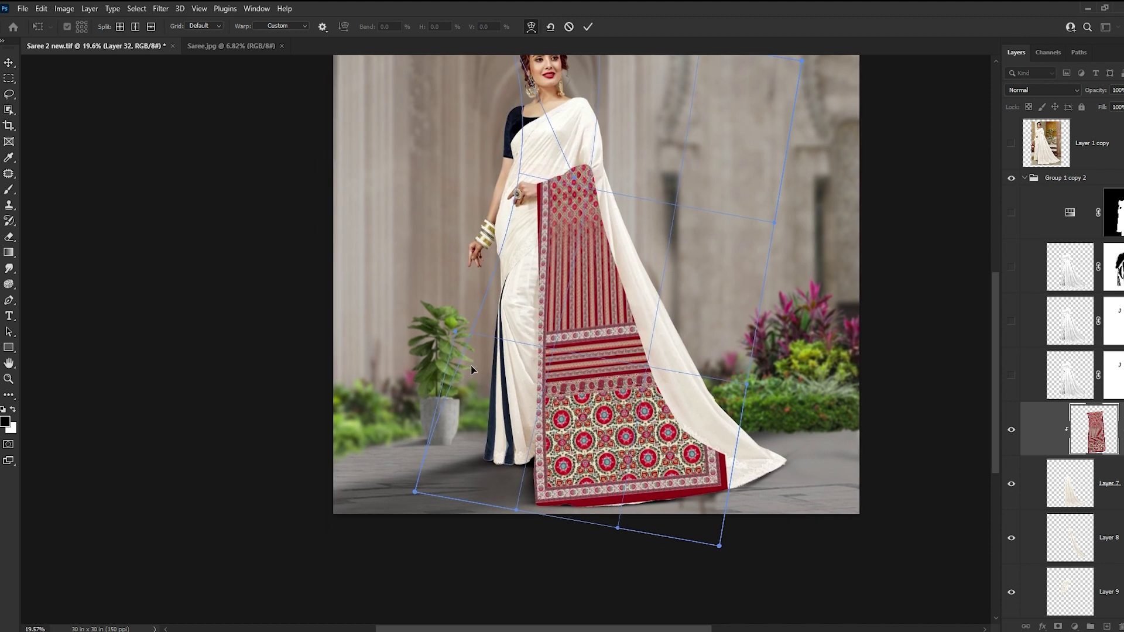
drag(471, 366, 482, 367)
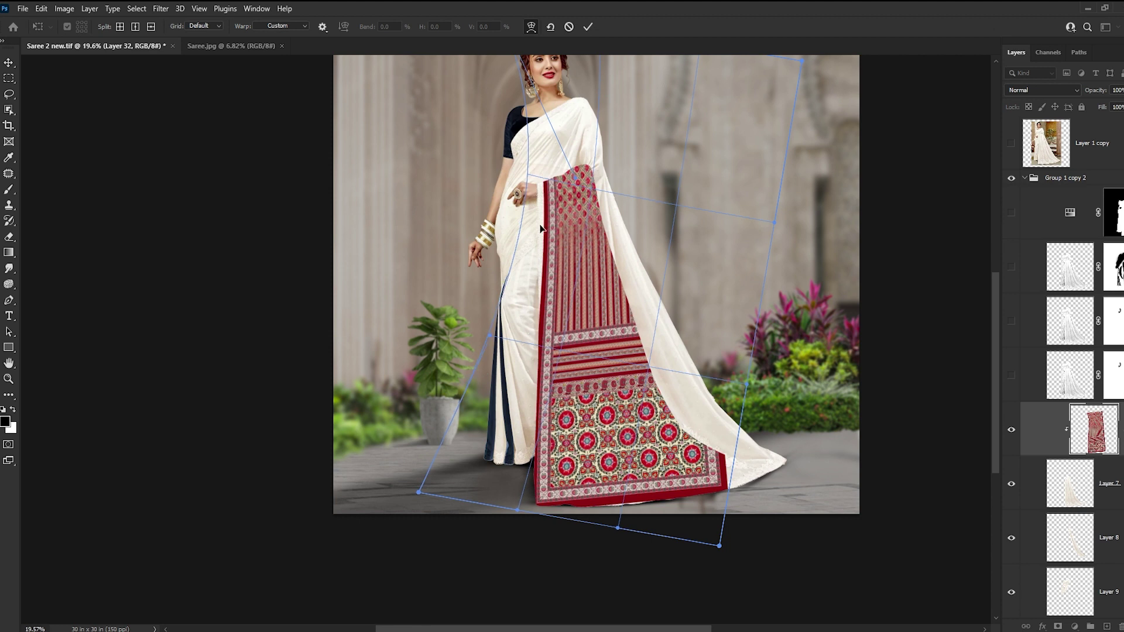
drag(532, 167, 524, 163)
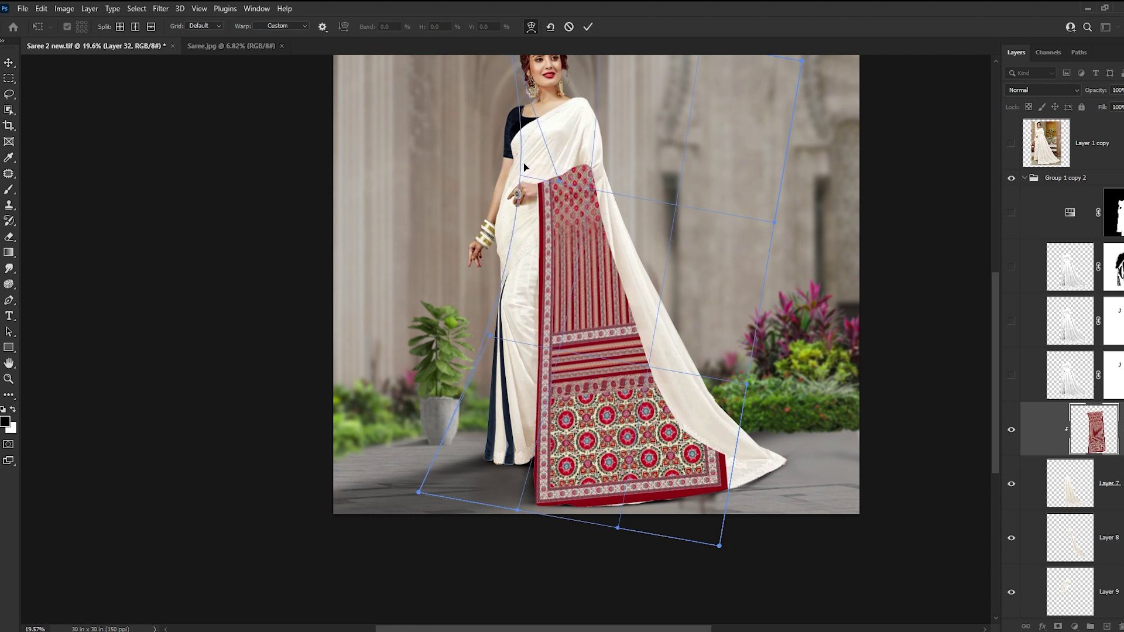
drag(519, 381, 528, 346)
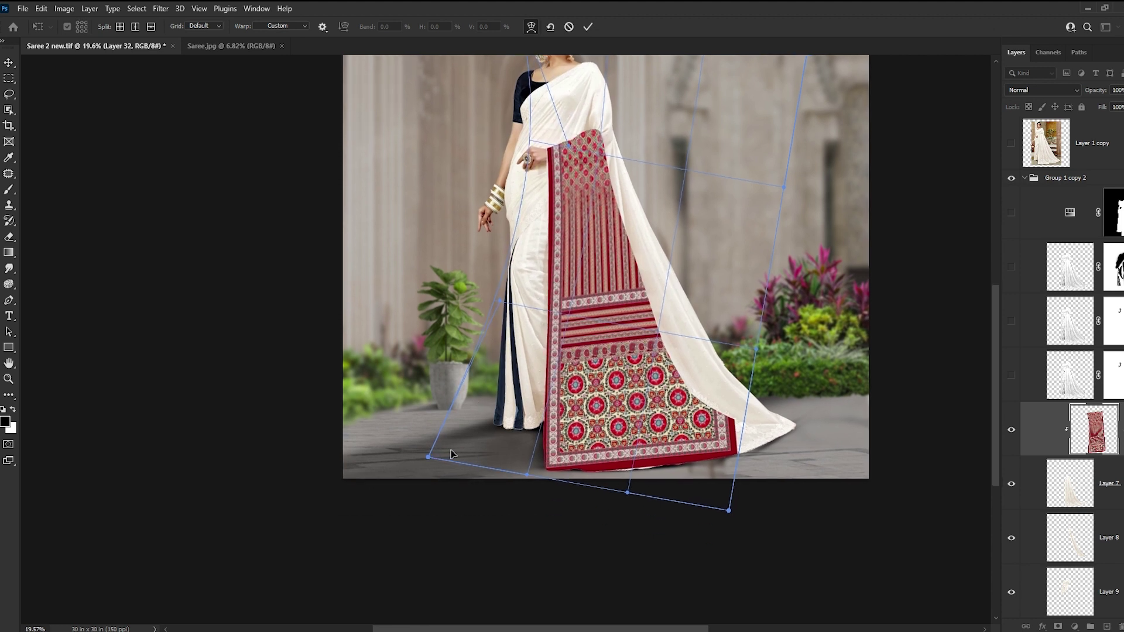
drag(451, 451, 454, 454)
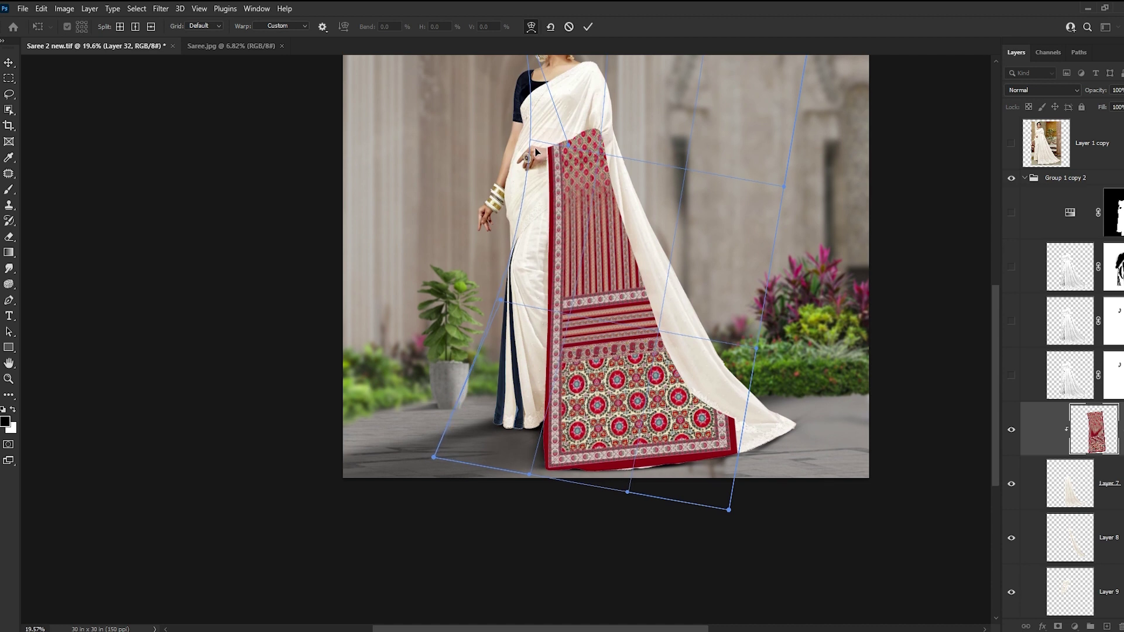
drag(534, 151, 542, 151)
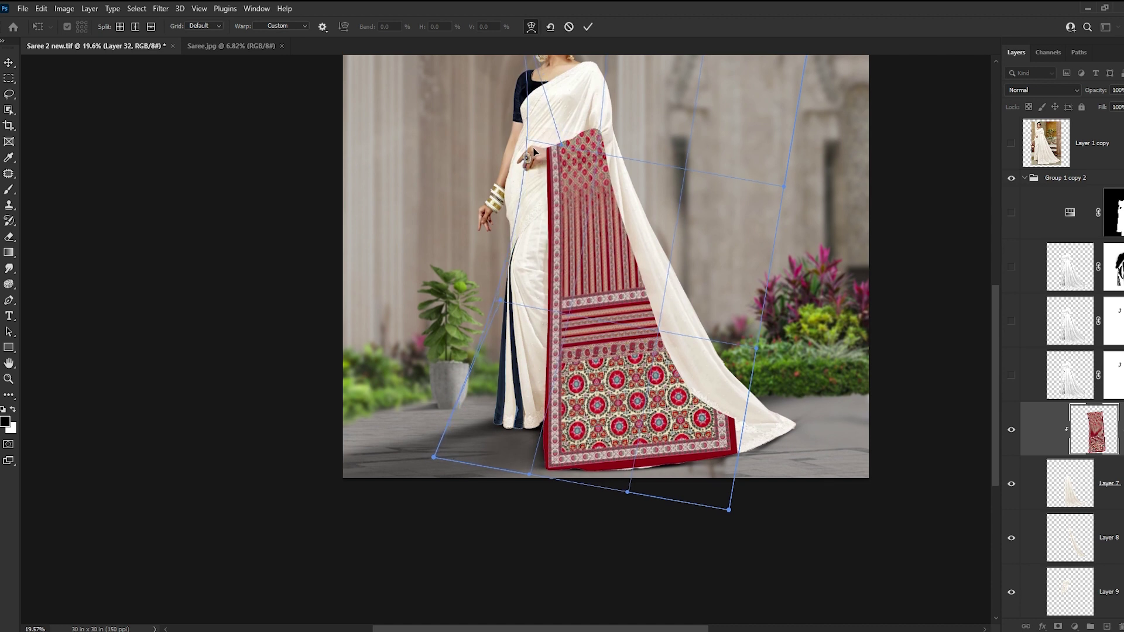
- Stretch the fabric's bottom corners and curve its lower edge to follow the saree hem
drag(618, 344, 586, 262)
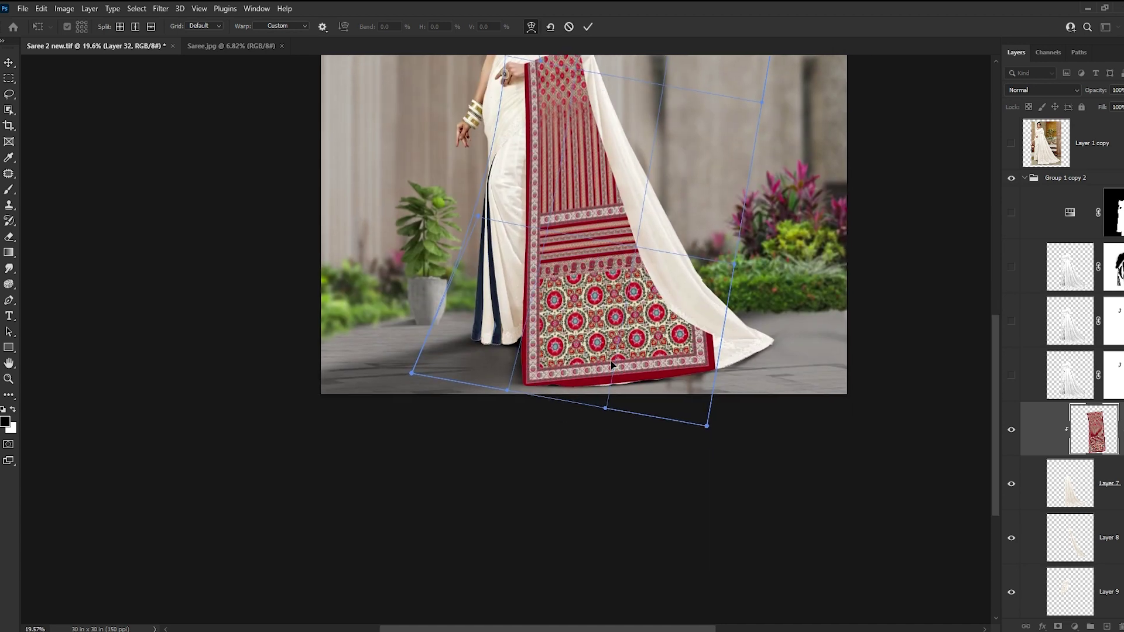
scroll(610, 361, up, 2)
scroll(664, 393, up, 1)
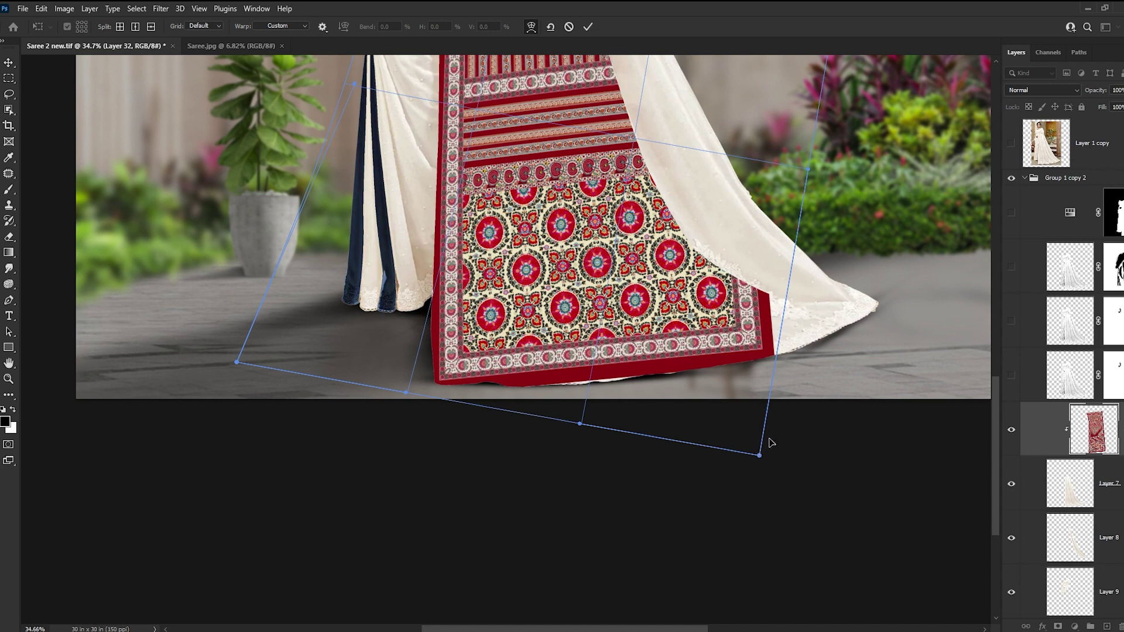
drag(770, 443, 857, 406)
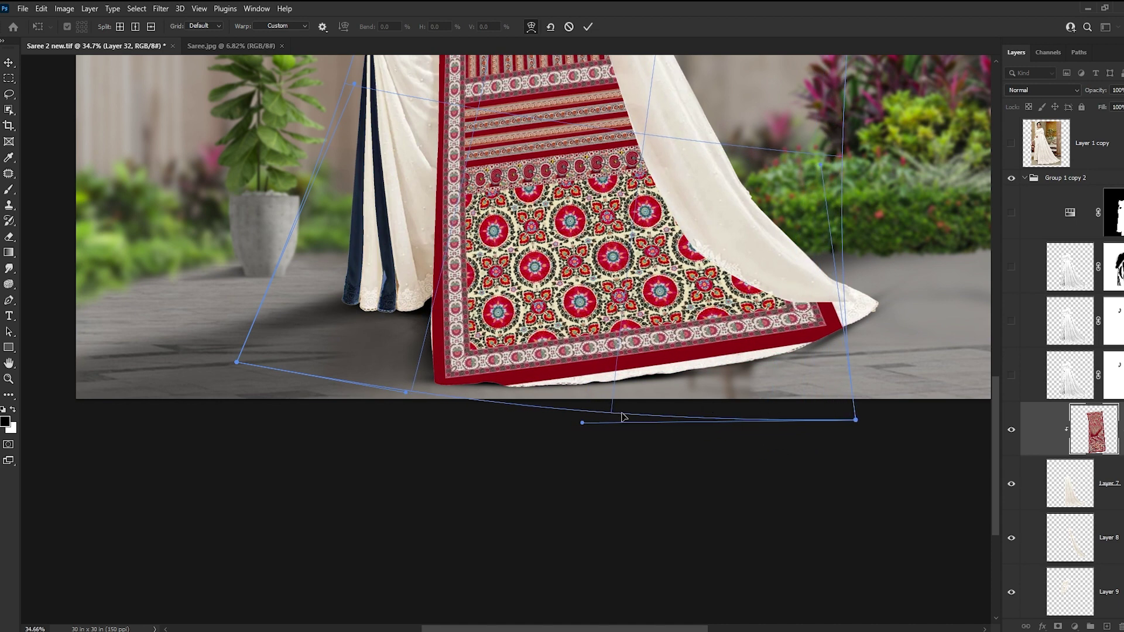
mouse_move(623, 417)
mouse_down()
mouse_move(670, 407)
mouse_move(670, 431)
mouse_up()
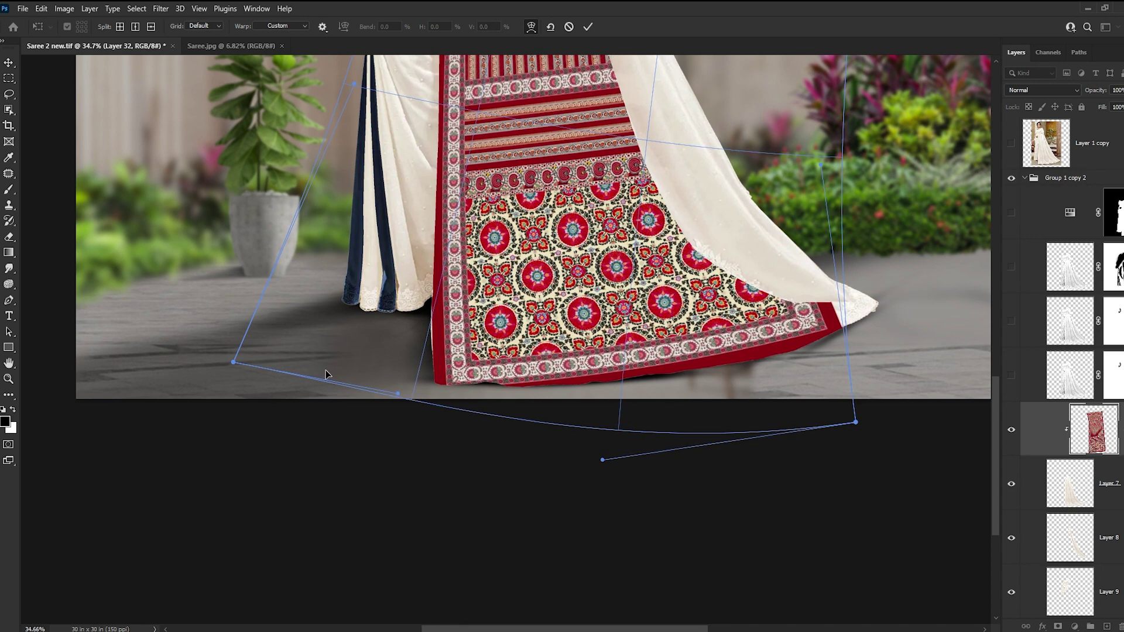
drag(627, 359, 477, 377)
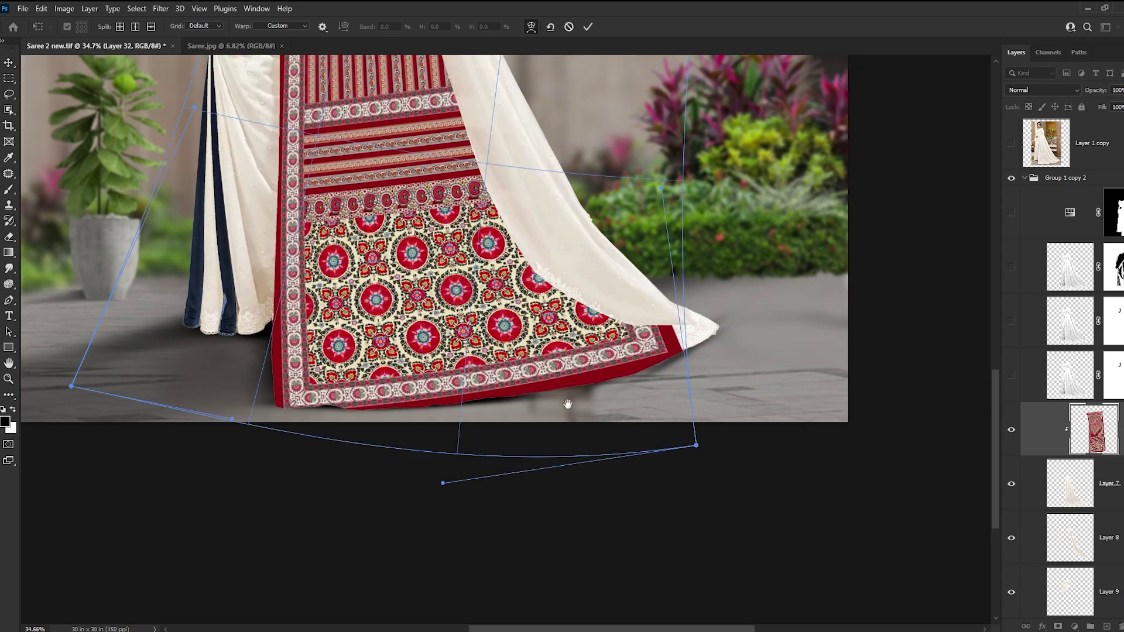
scroll(567, 404, down, 3)
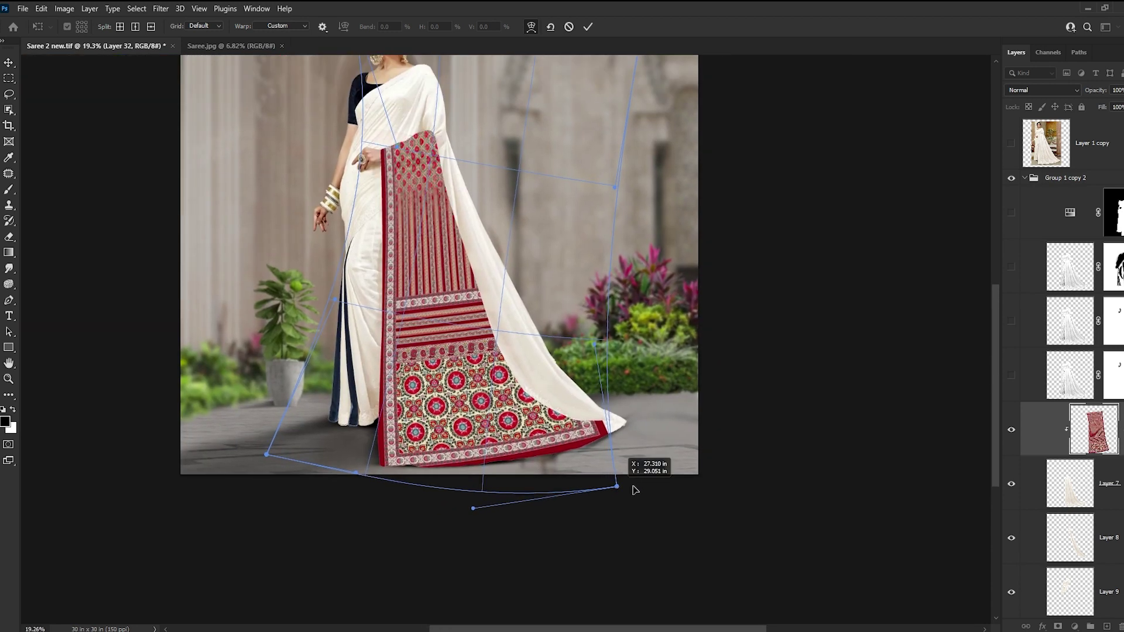
mouse_move(635, 489)
mouse_down()
mouse_move(656, 480)
mouse_move(656, 467)
mouse_up()
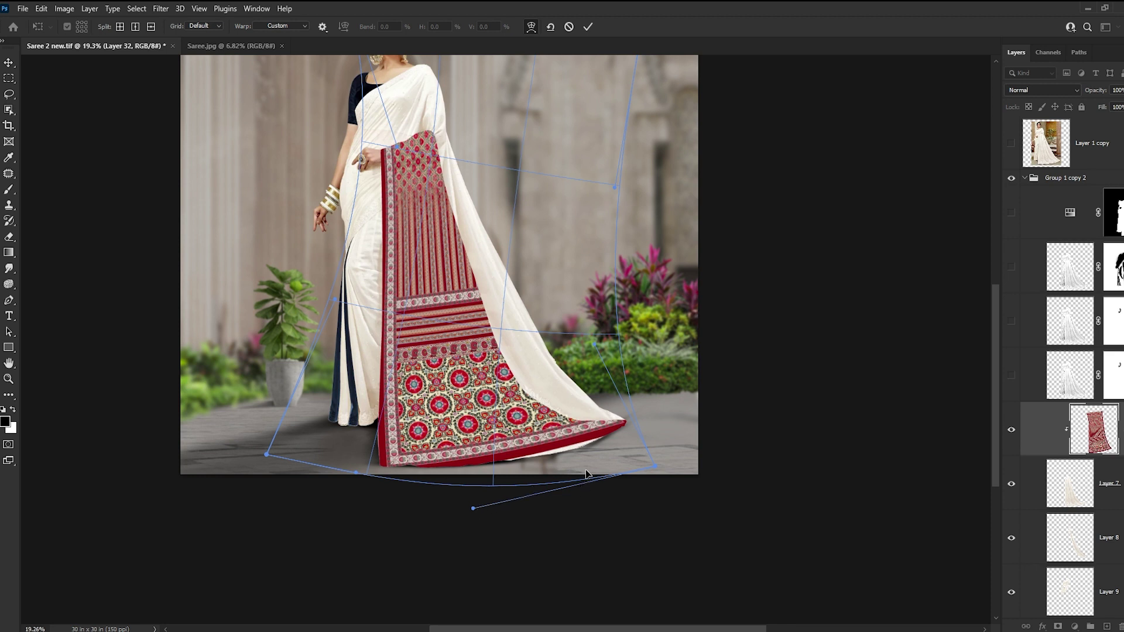
drag(587, 474, 588, 479)
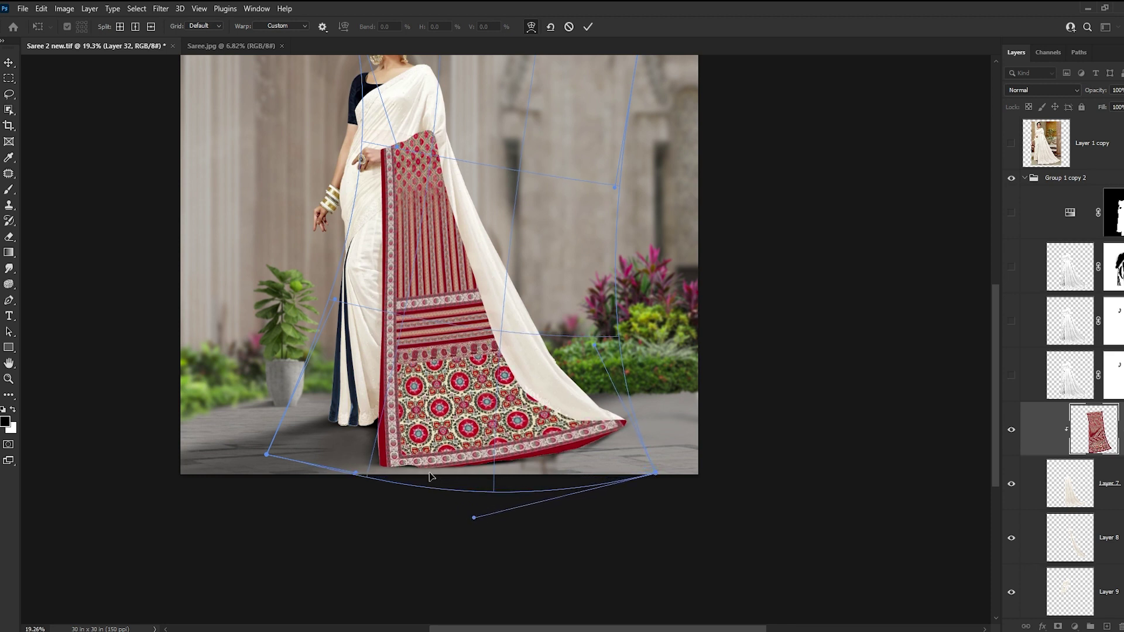
drag(357, 474, 353, 457)
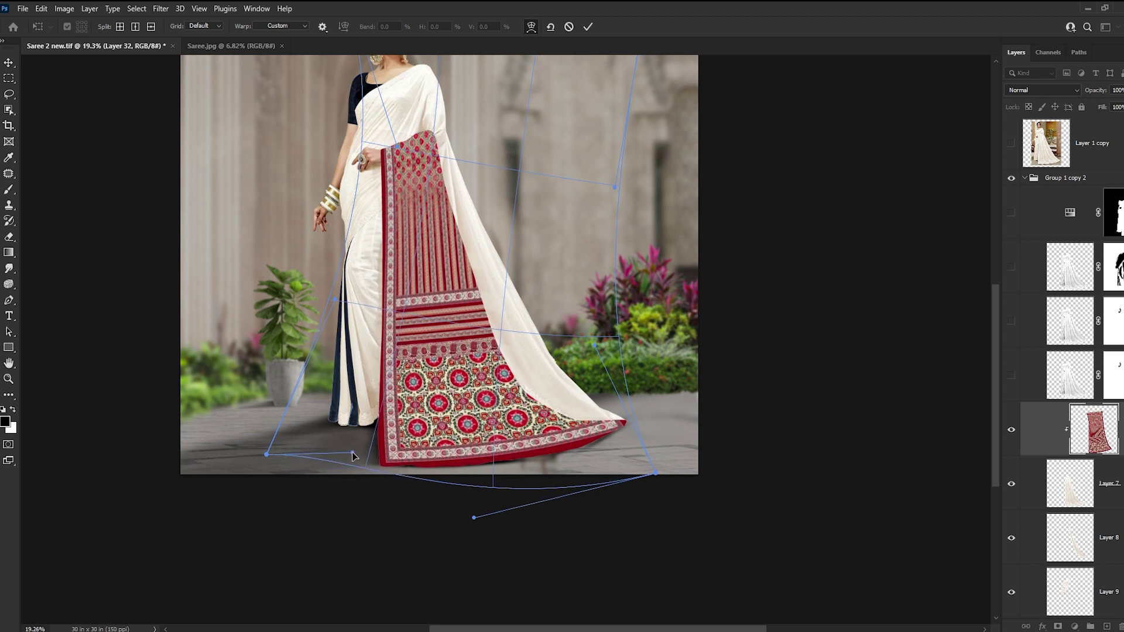
scroll(404, 438, up, 2)
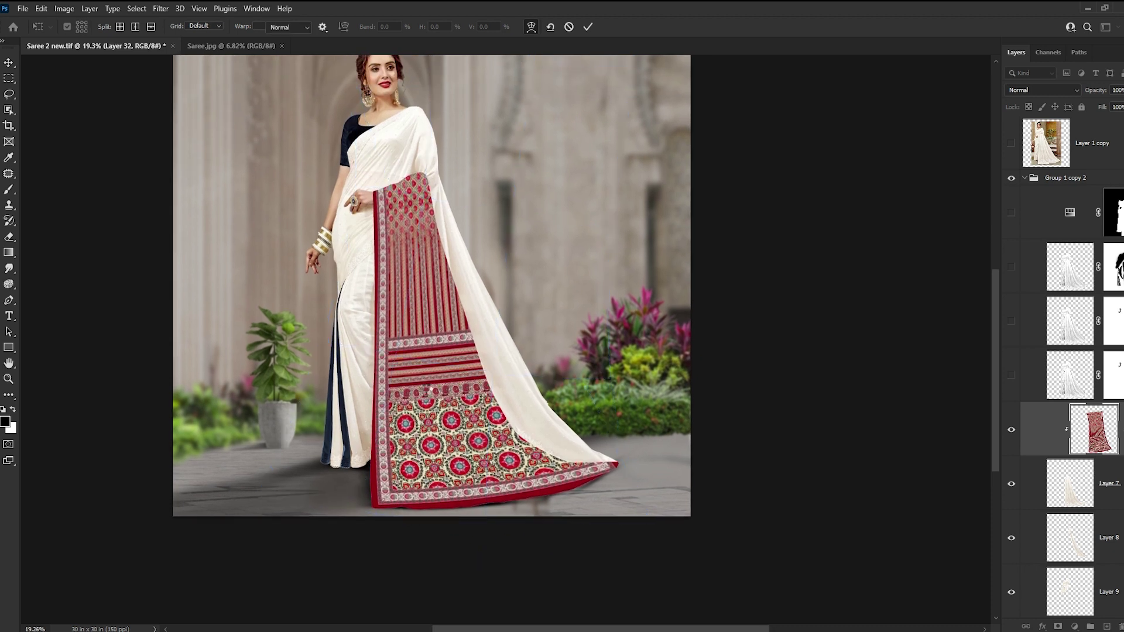
- Commit the warp on the pallu pattern
key(Return)
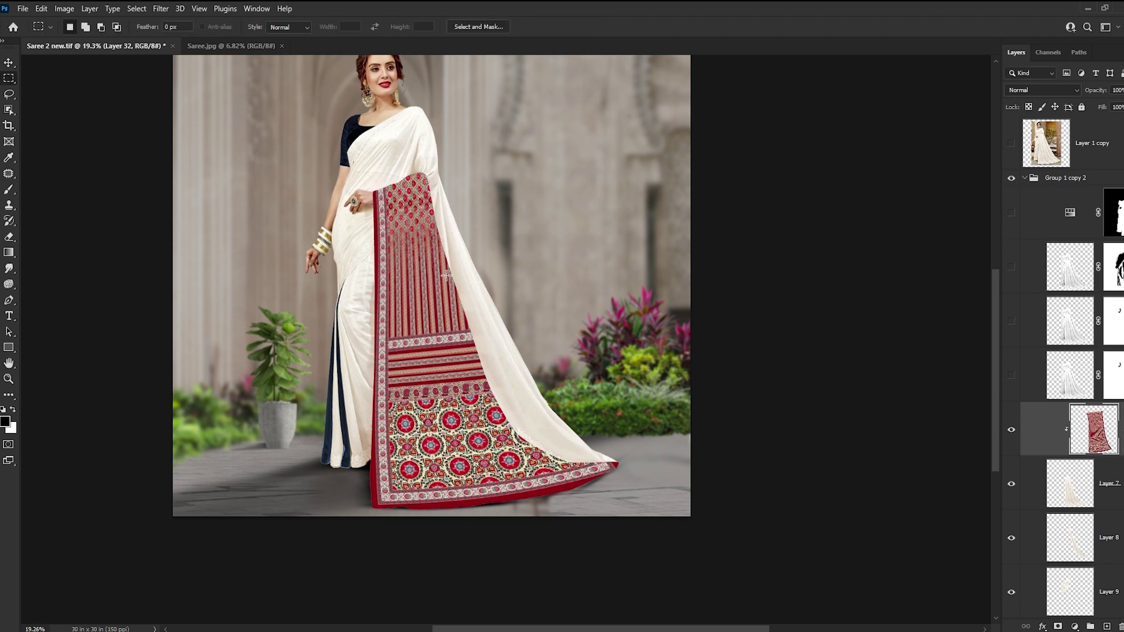
drag(446, 276, 441, 286)
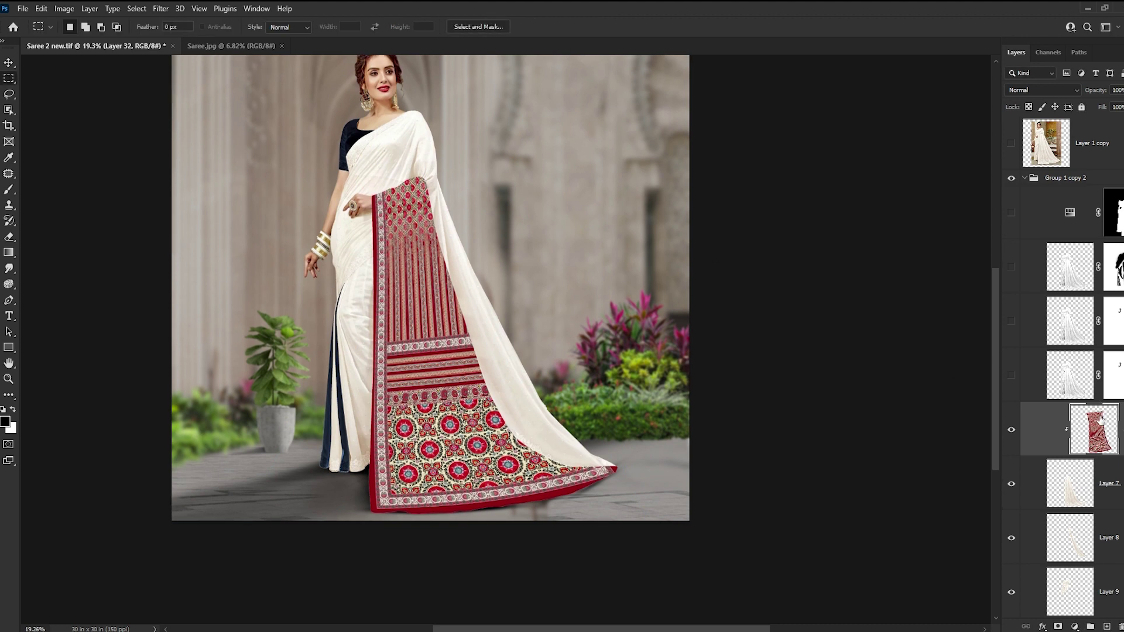
scroll(1100, 420, down, 2)
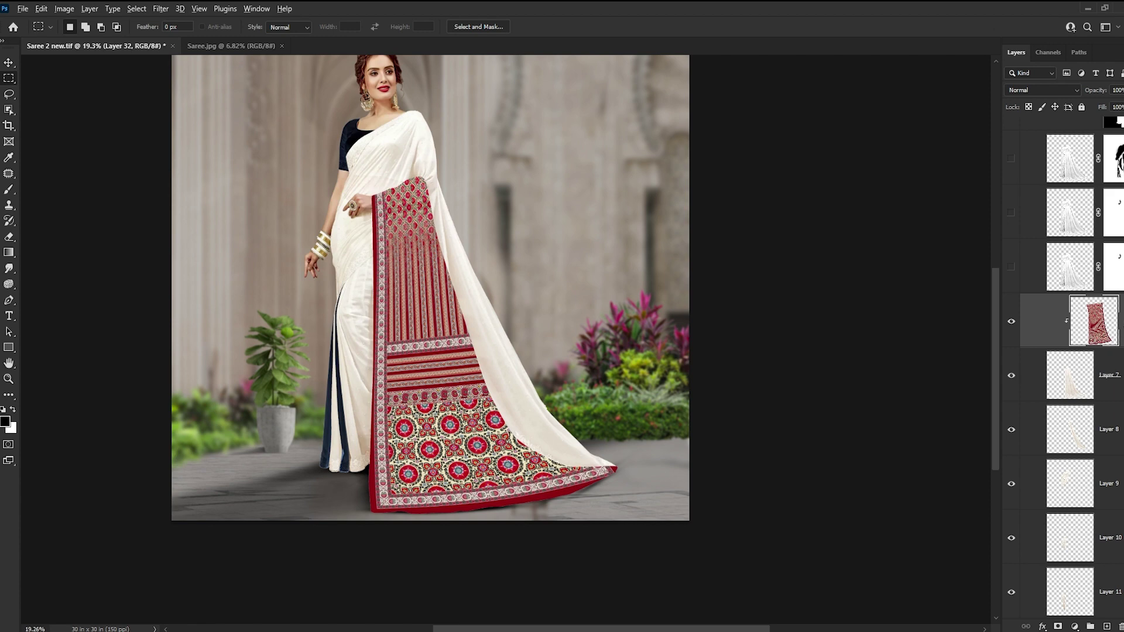
- Duplicate Layer 32 below Layer 7, clip it to Layer 8, and shift and rotate it about 6.5°
drag(1093, 321, 1107, 459)
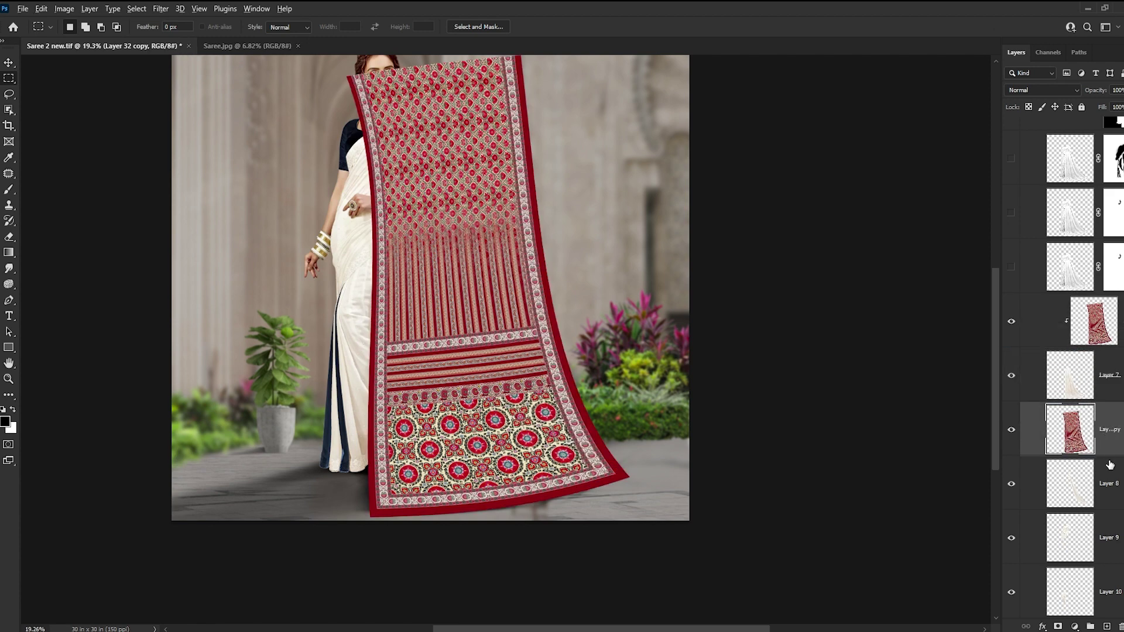
alt+click(1109, 462)
key(ctrl+t)
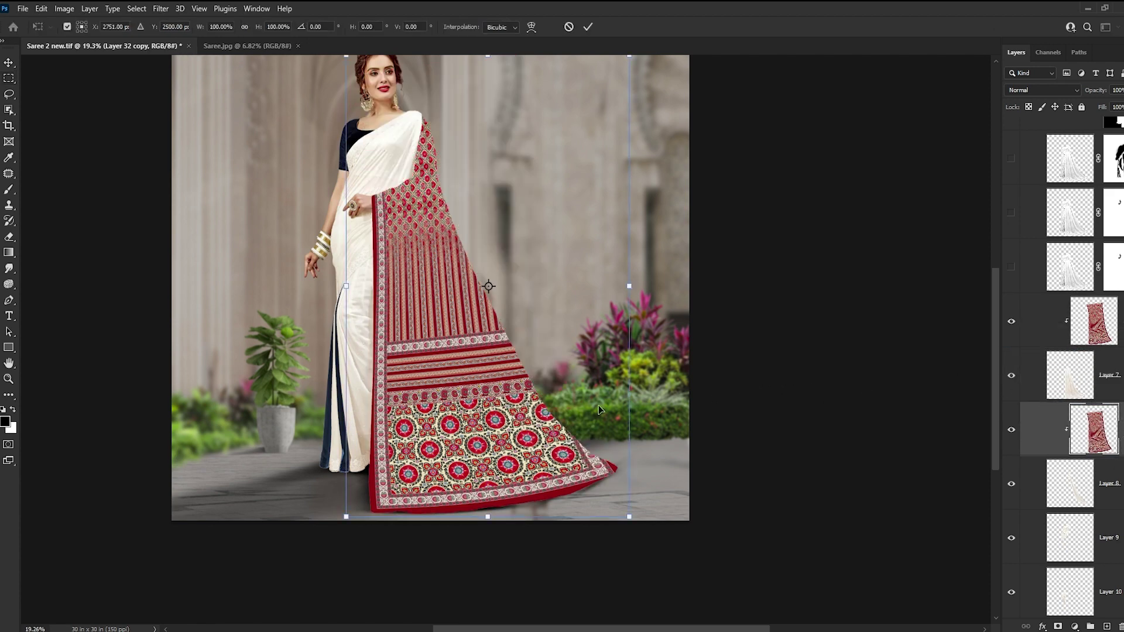
drag(546, 454, 567, 463)
mouse_move(313, 250)
mouse_down()
mouse_move(287, 269)
mouse_move(295, 253)
mouse_up()
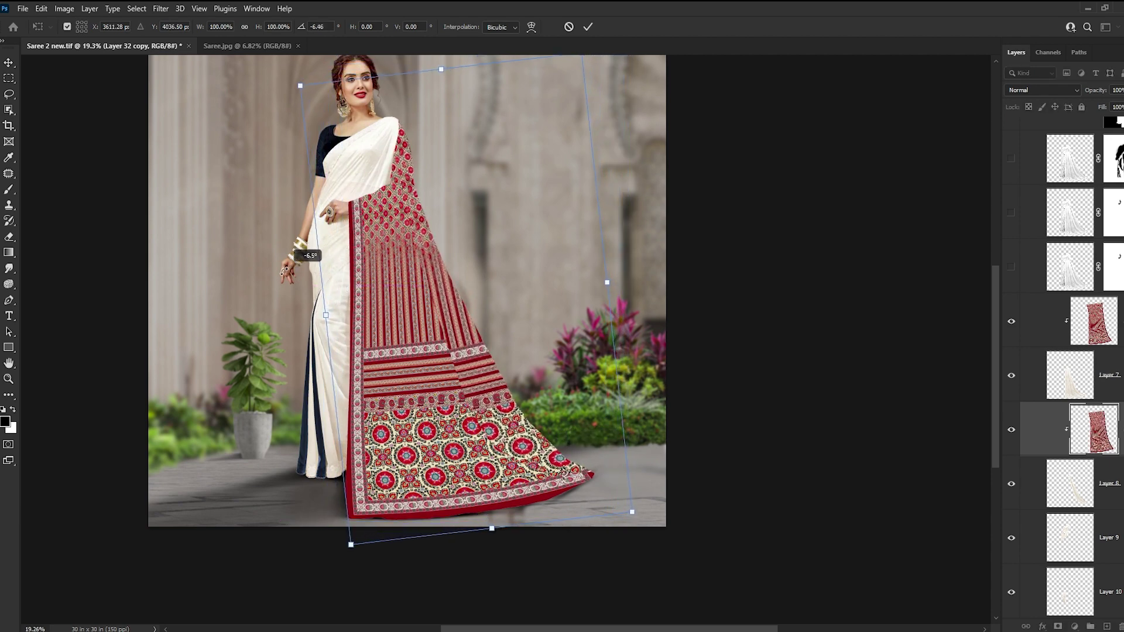
key(Return)
key(m)
- Pick the Brush tool and add a new empty layer, Layer 33
scroll(418, 355, up, 3)
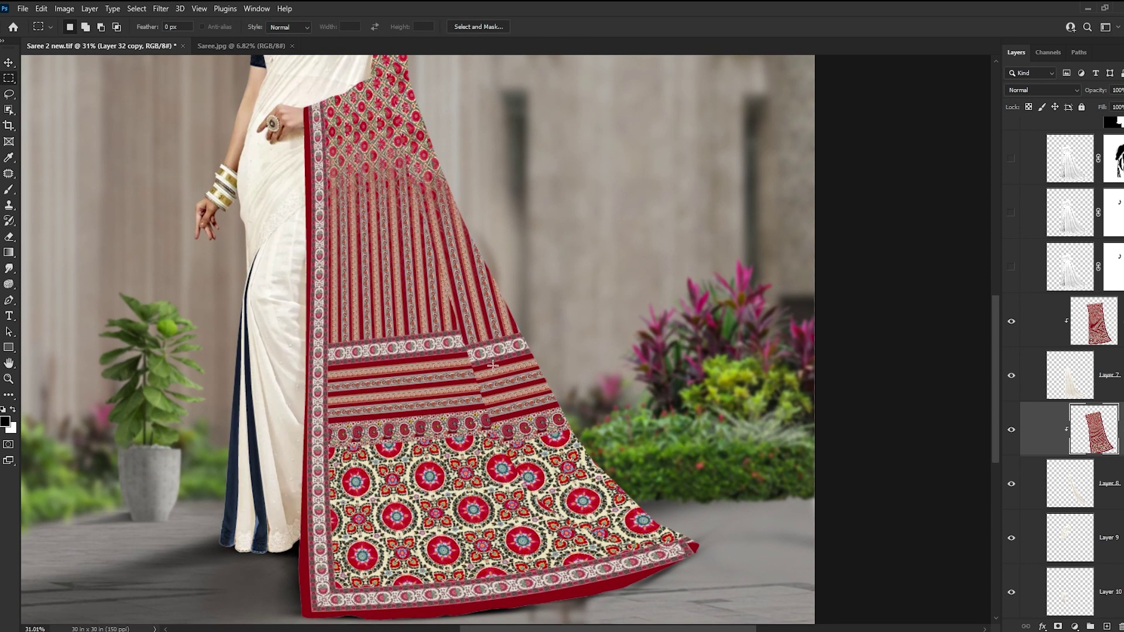
scroll(901, 328, down, 3)
key(b)
key(ctrl+shift+n)
key(Return)
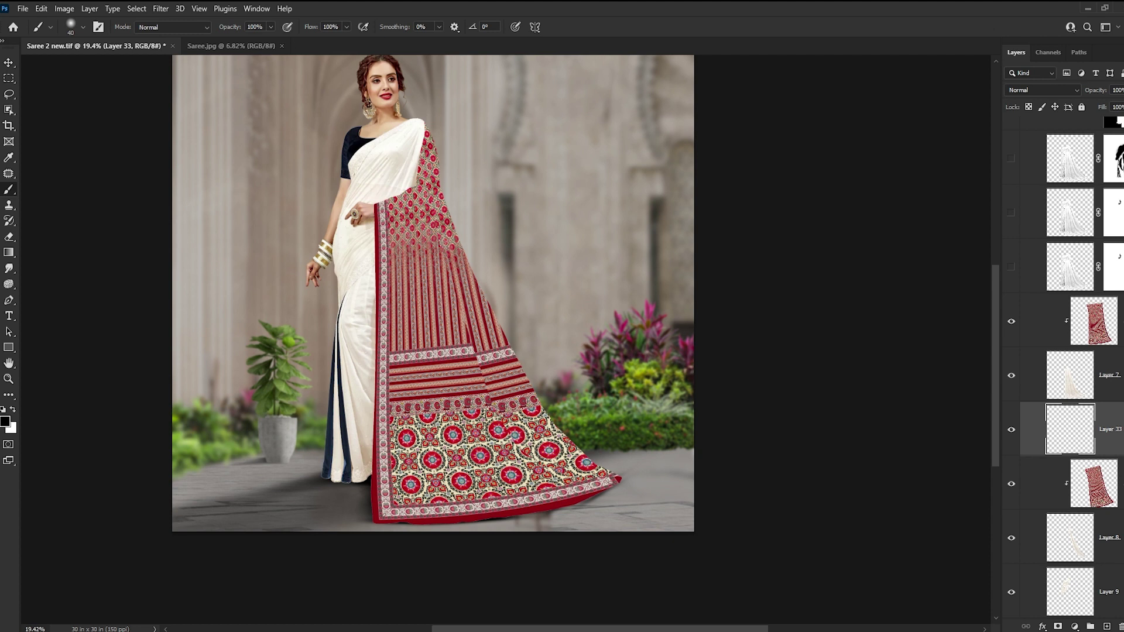
- Paint a black guide stroke down the pallu fold and along the lower edge, then delete it
drag(424, 153, 451, 281)
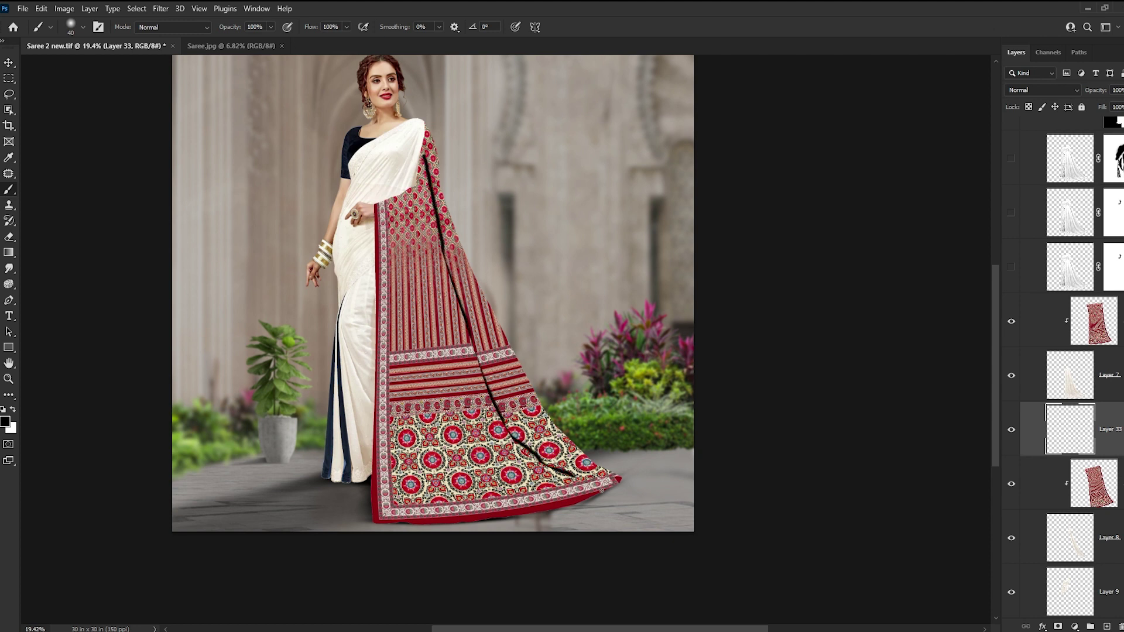
drag(566, 471, 625, 474)
scroll(493, 302, up, 2)
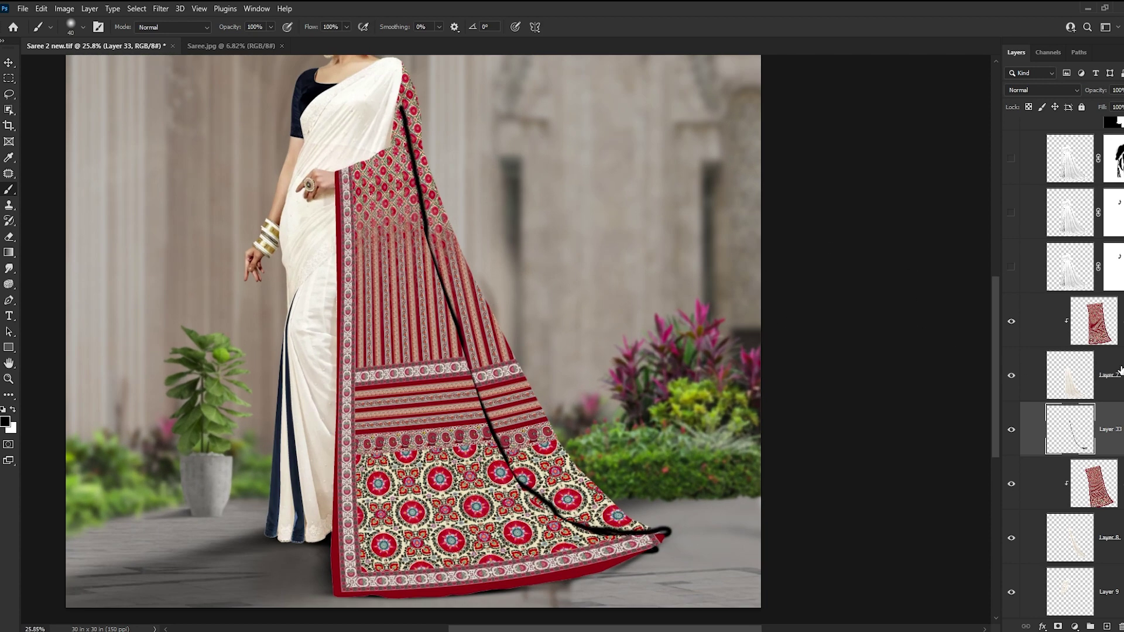
key(Delete)
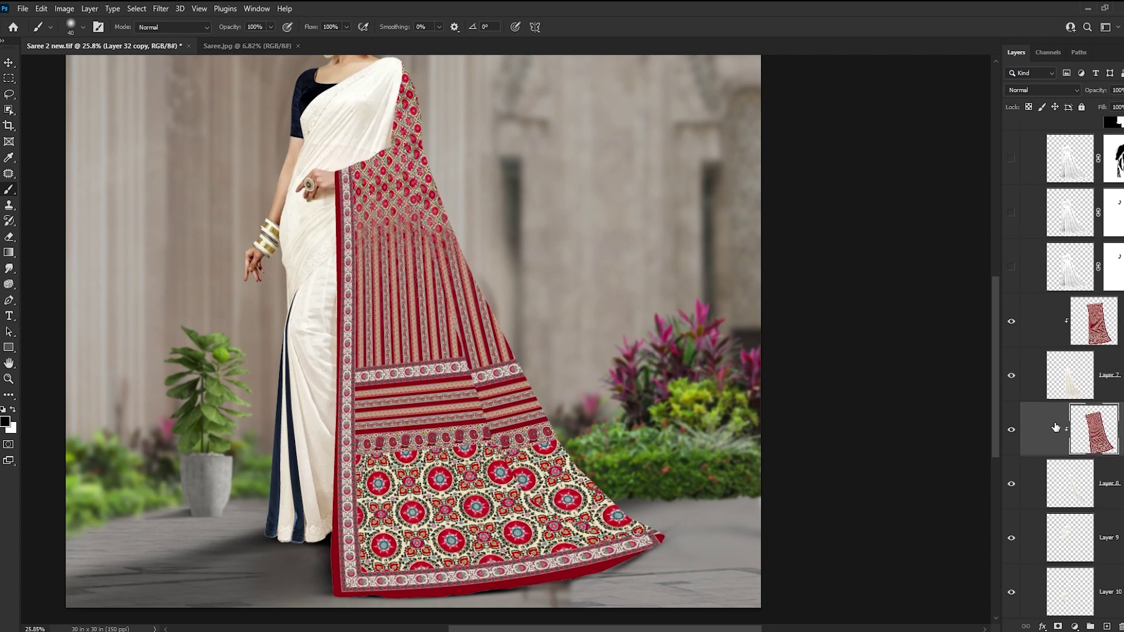
- Start and commit a Free Transform on Layer 32 copy, then recentre the model in view
key(ctrl+t)
scroll(477, 372, up, 1)
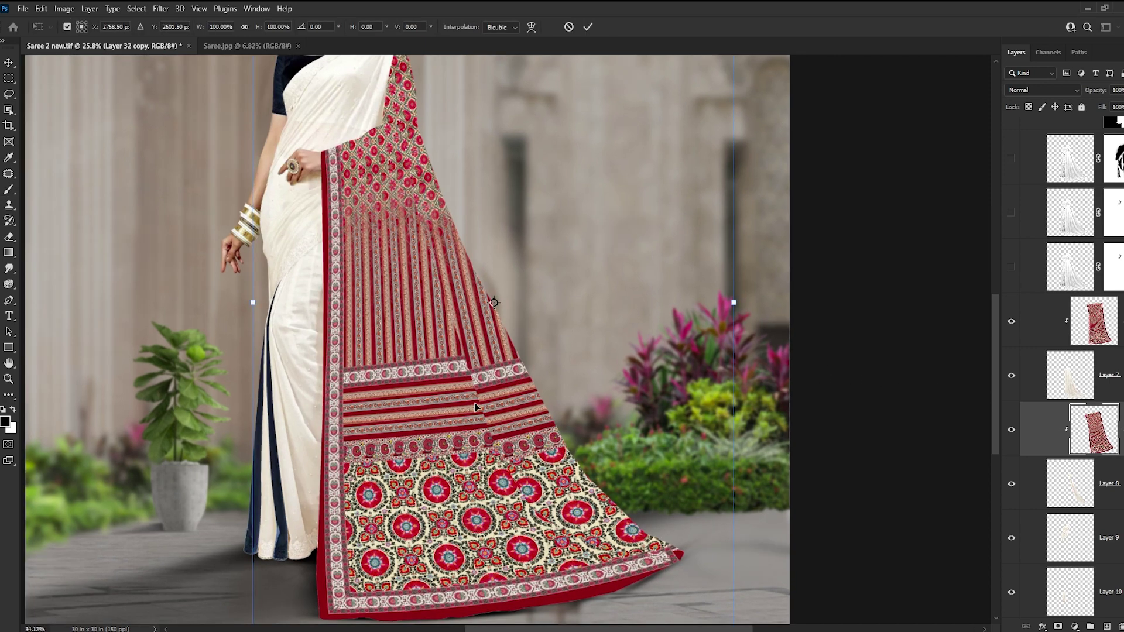
scroll(474, 406, up, 1)
scroll(492, 419, down, 2)
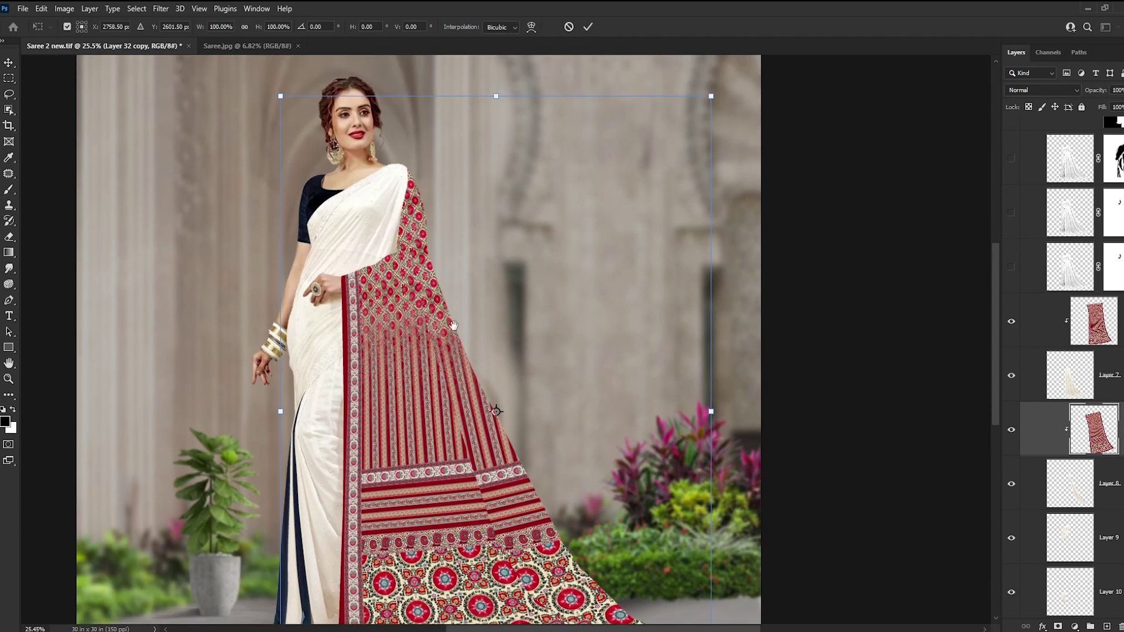
key(Return)
scroll(699, 363, down, 1)
drag(700, 363, 696, 326)
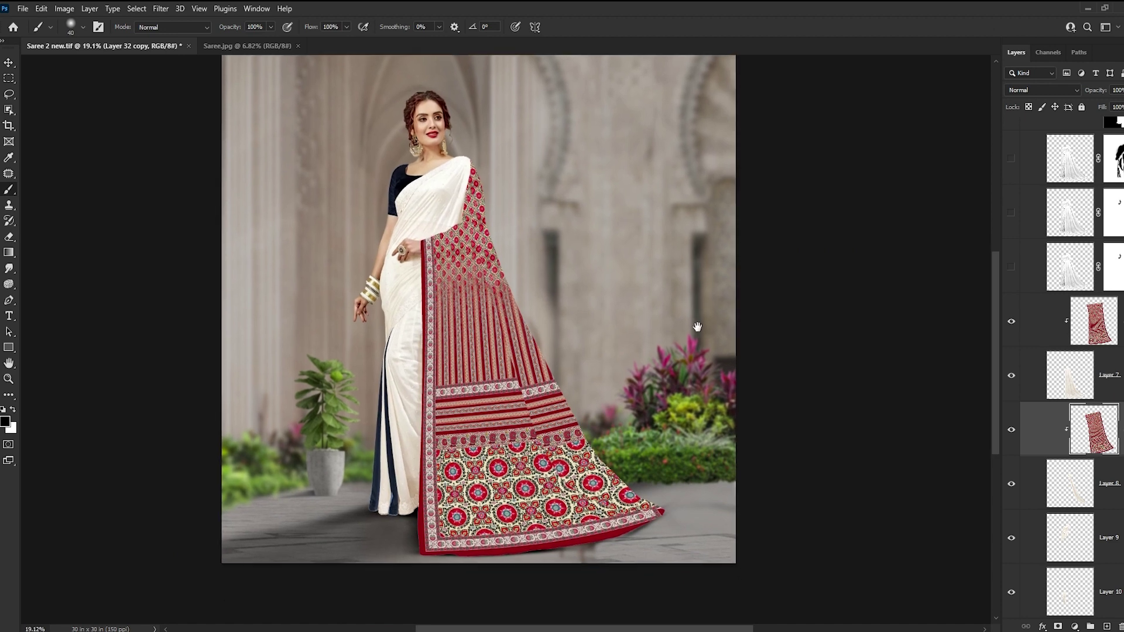
- Nudge Layer 32 copy slightly into place and make Layer 32 active
scroll(633, 490, up, 1)
key(ctrl+t)
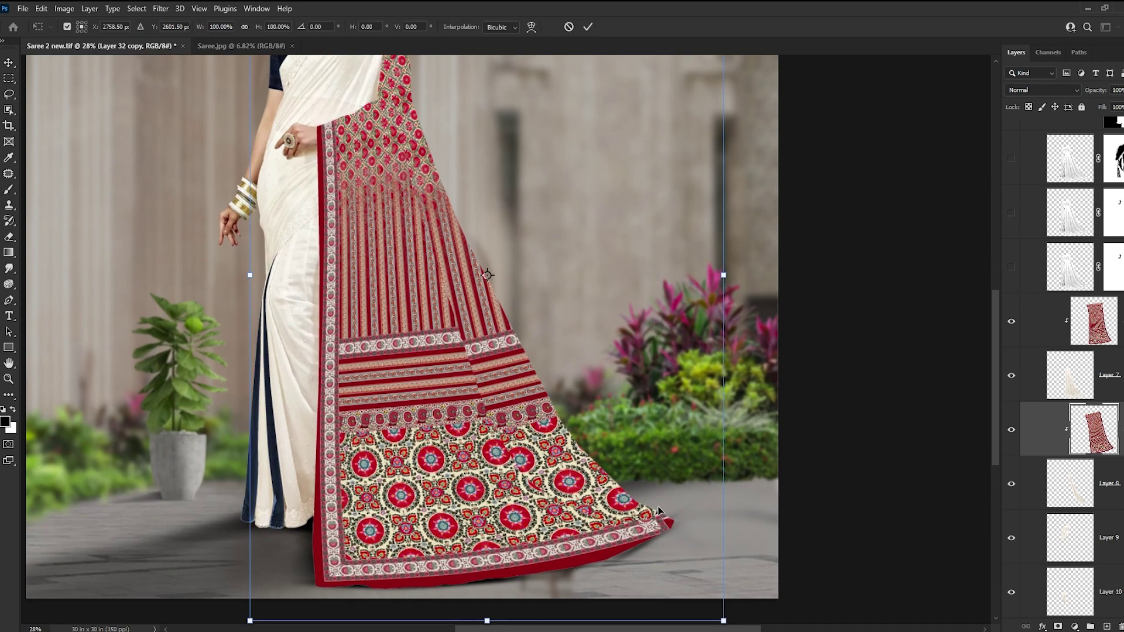
mouse_move(656, 494)
mouse_down()
mouse_move(638, 498)
mouse_move(647, 500)
mouse_up()
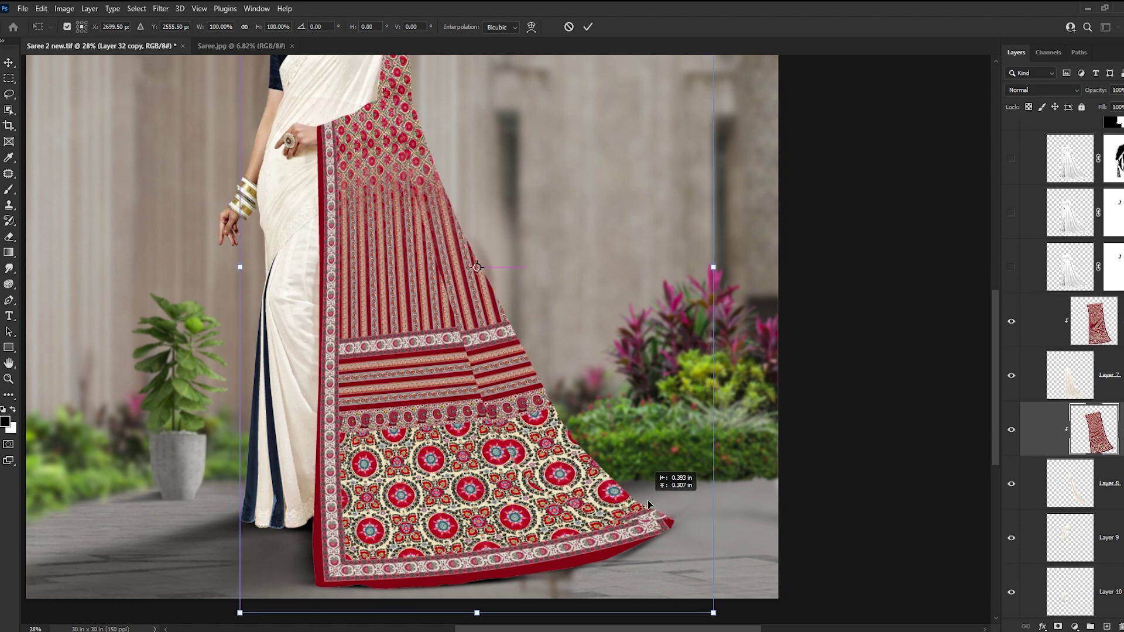
key(Return)
key(b)
key(alt+bracketright)
key(alt+bracketright)
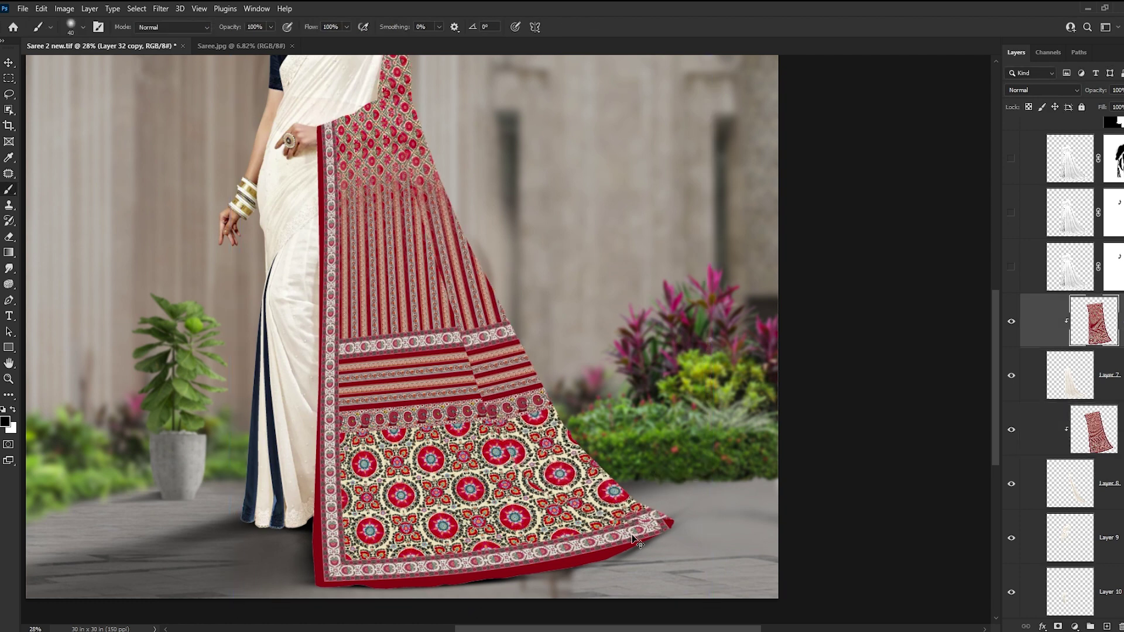
- Warp Layer 32's right and bottom edges outward and down to meet the hem
key(ctrl+t)
right_click(648, 525)
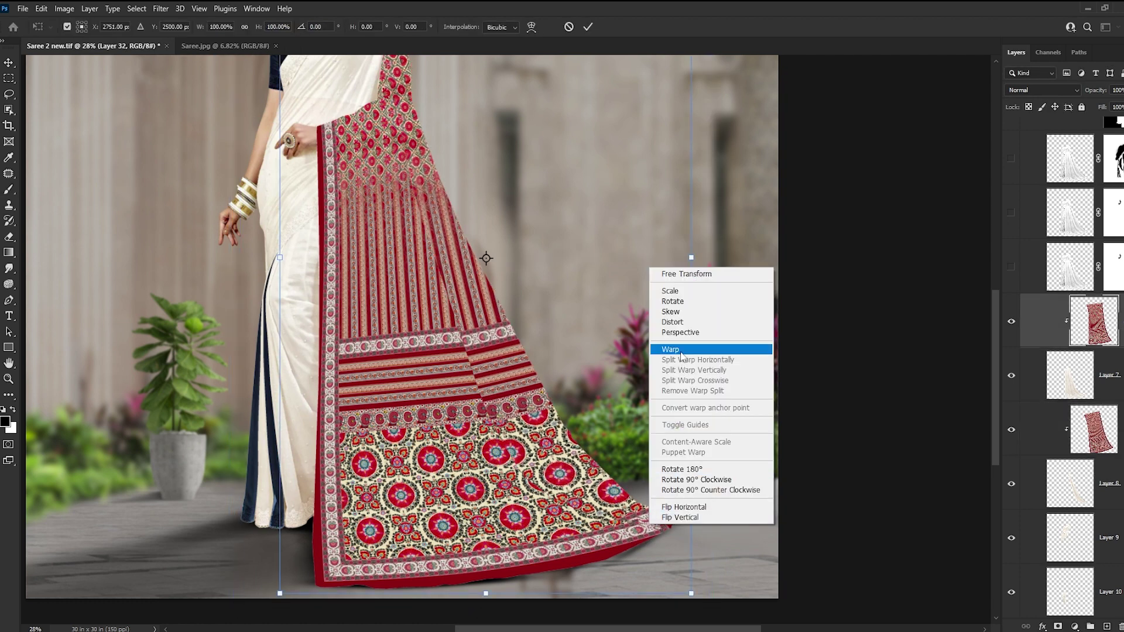
click(680, 350)
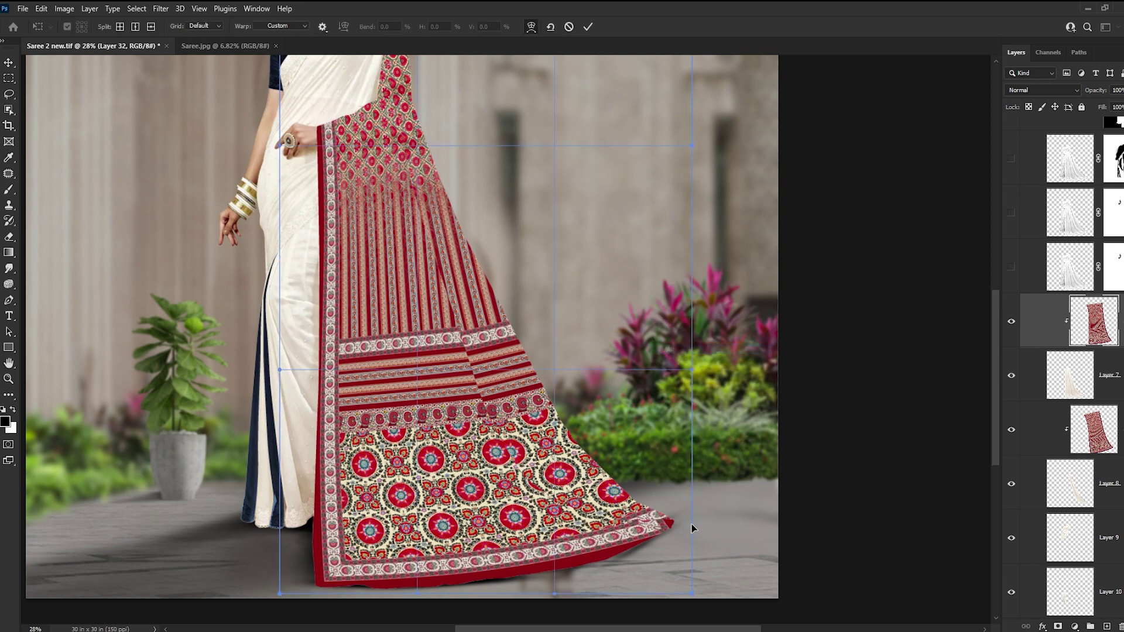
drag(689, 525, 698, 520)
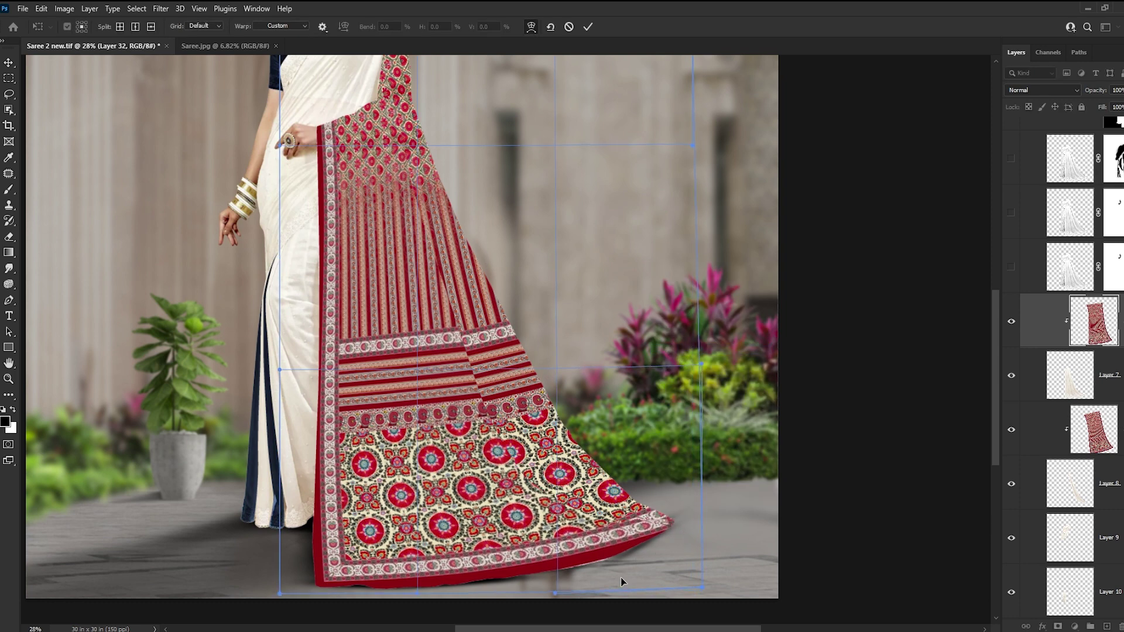
drag(620, 577, 622, 582)
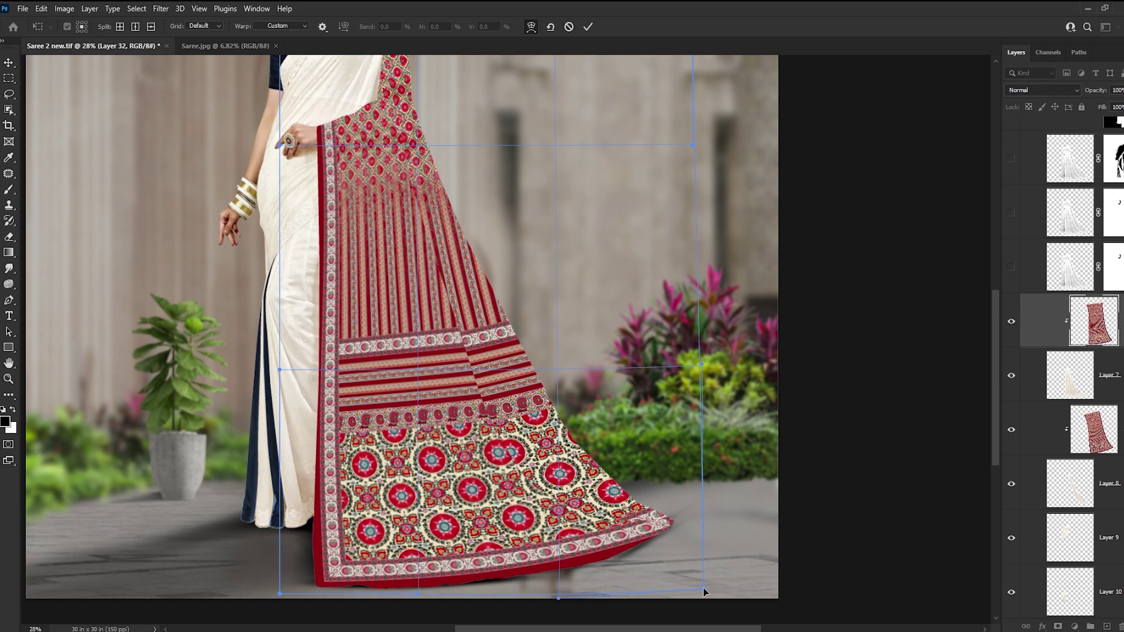
key(Return)
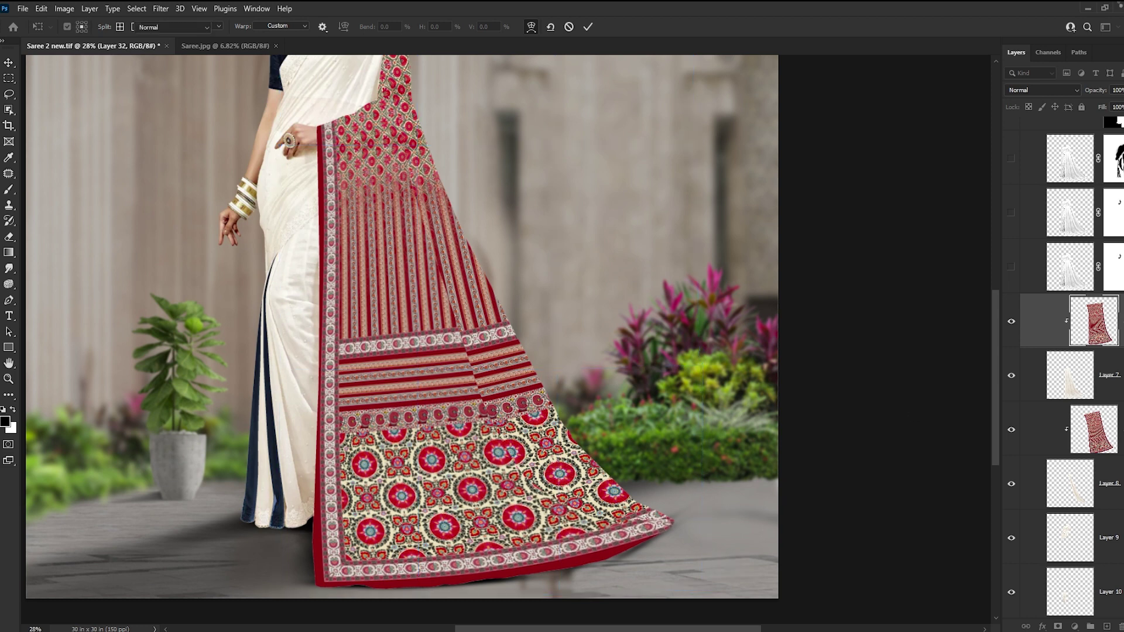
scroll(433, 369, down, 2)
scroll(433, 369, up, 3)
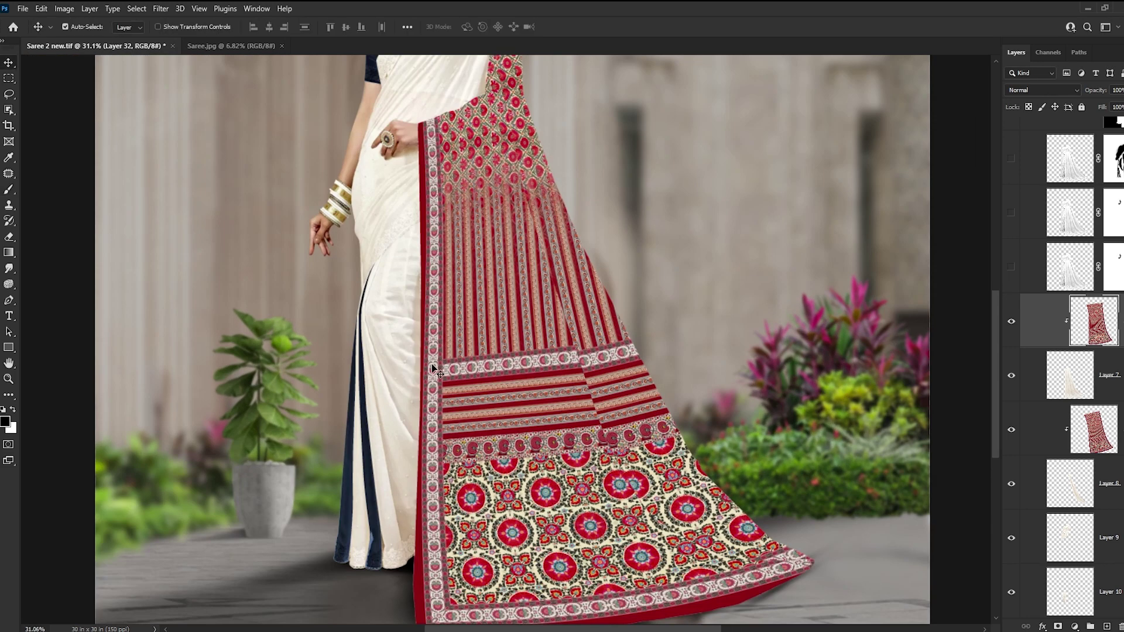
- Warp the saree fabric's left edge and straighten its lower-left border, then fit the image in view
key(ctrl+t)
right_click(433, 369)
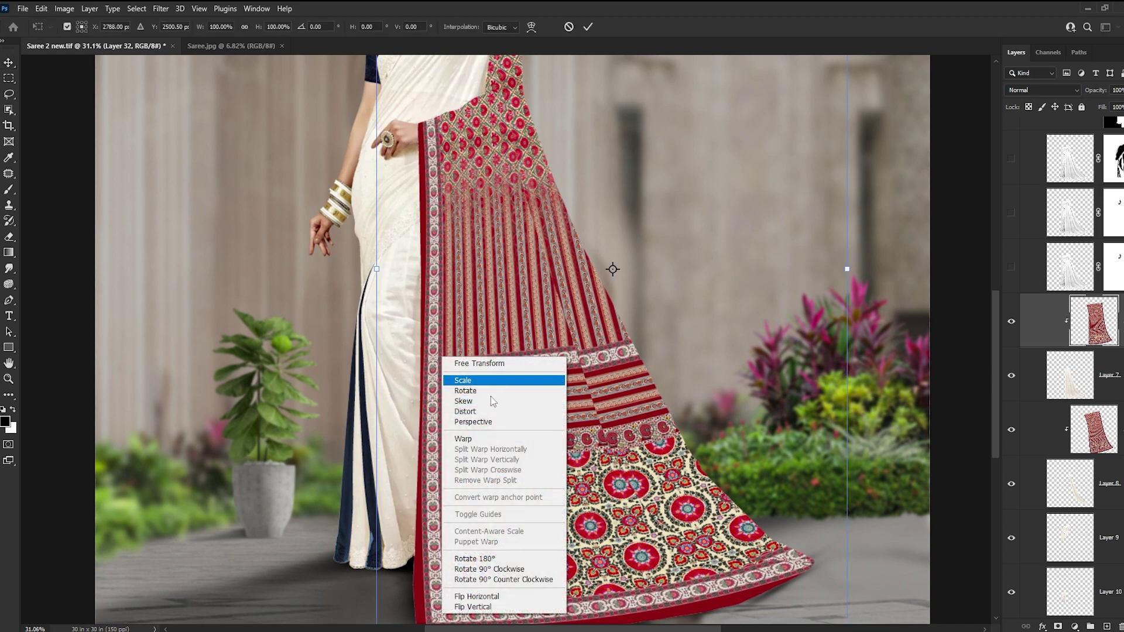
click(468, 439)
drag(385, 379, 391, 373)
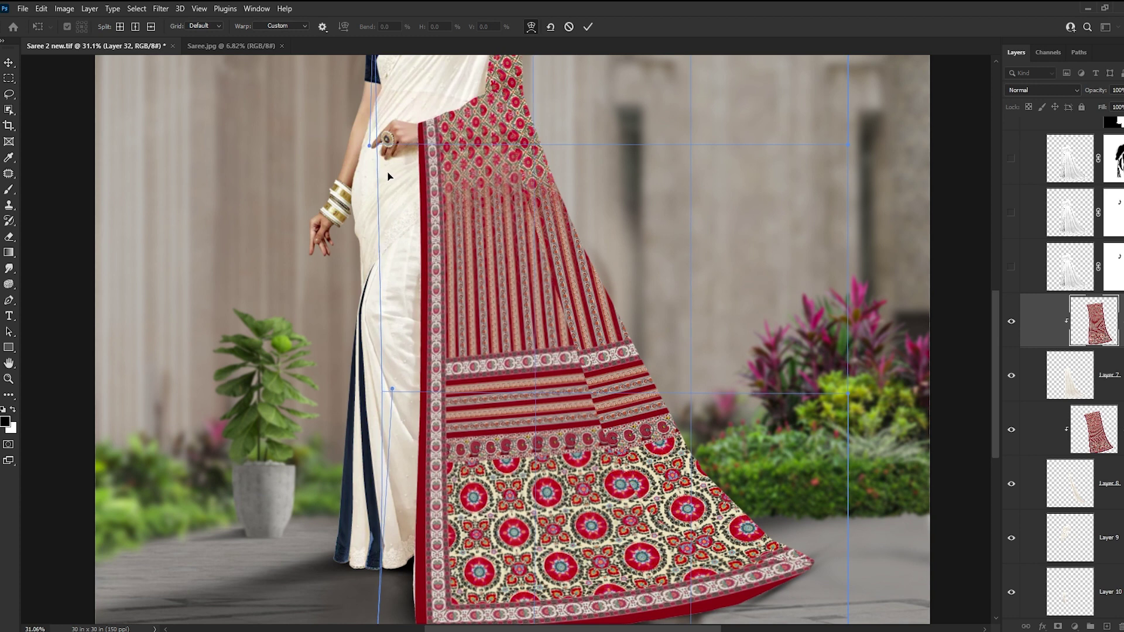
drag(440, 229, 476, 133)
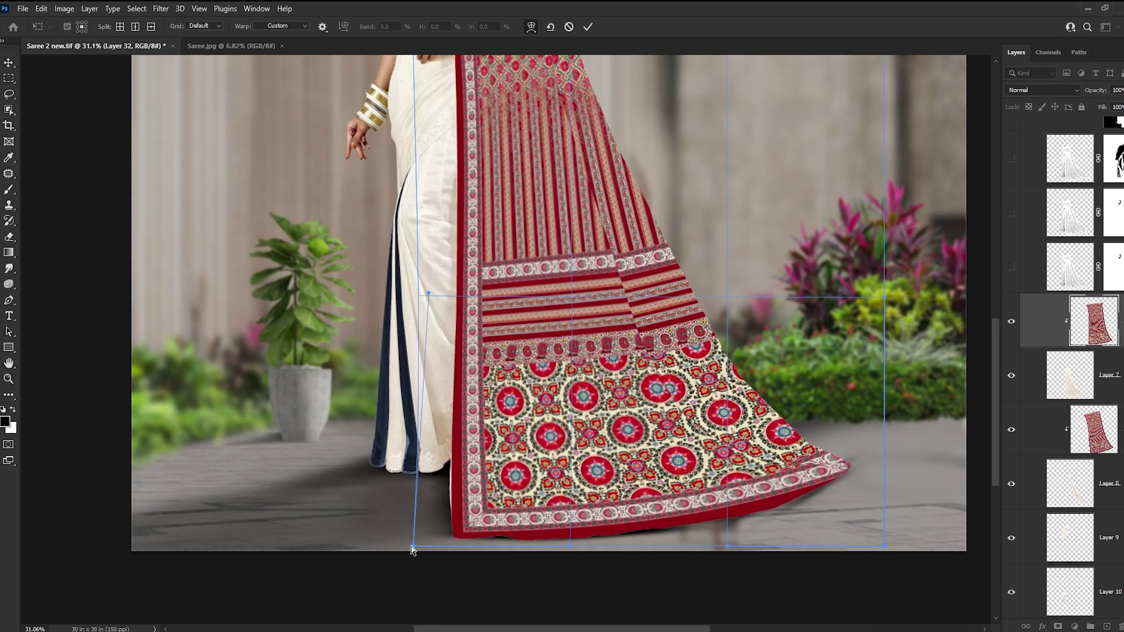
drag(411, 548, 412, 543)
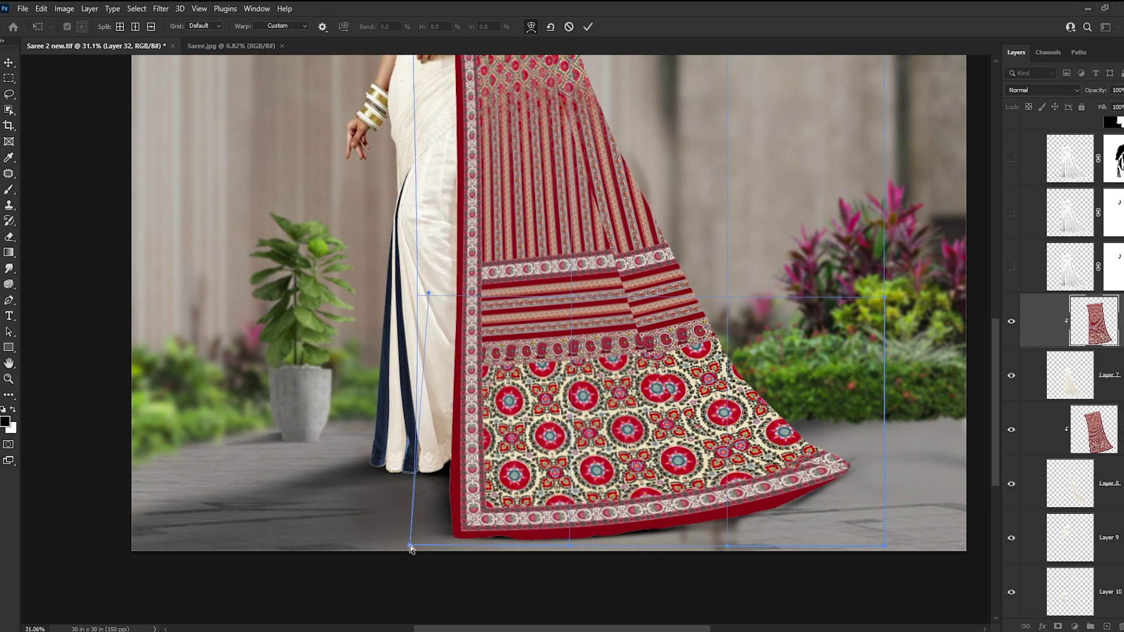
key(ctrl+h)
key(Return)
key(ctrl+0)
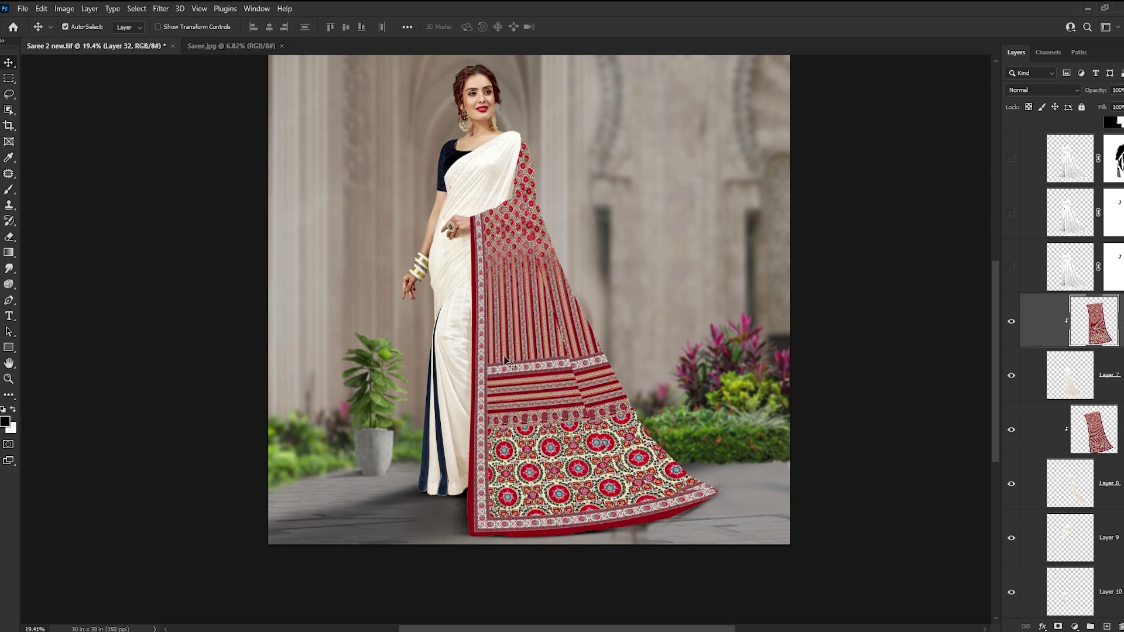
- Select Layer 9, duplicate Layer 32 above it, and clip the copy to the drape
drag(560, 327, 581, 385)
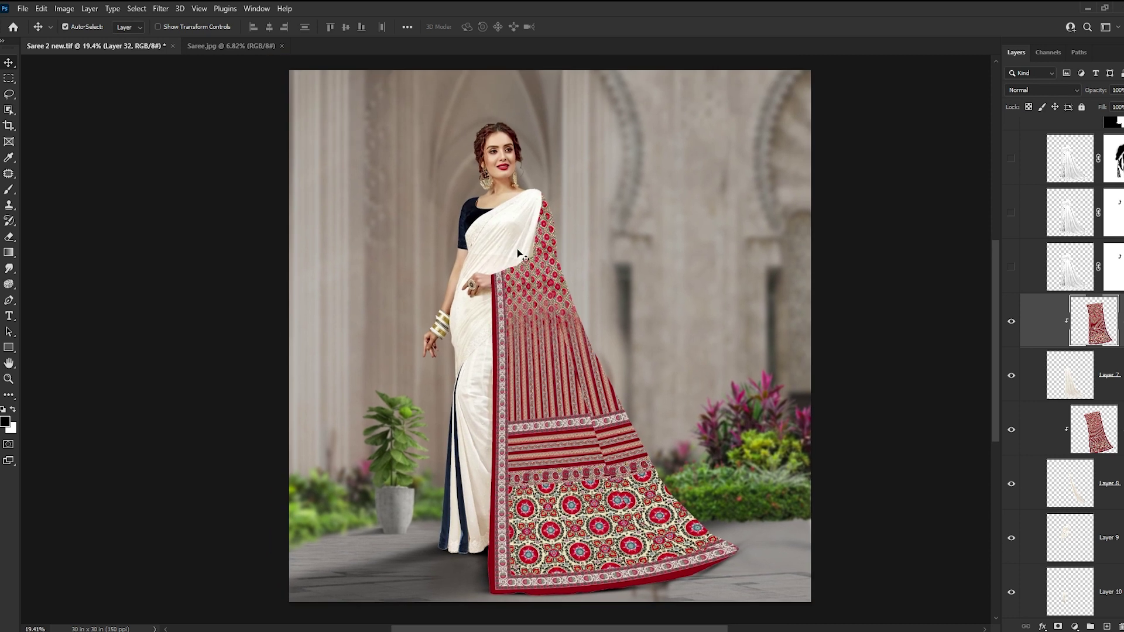
click(514, 220)
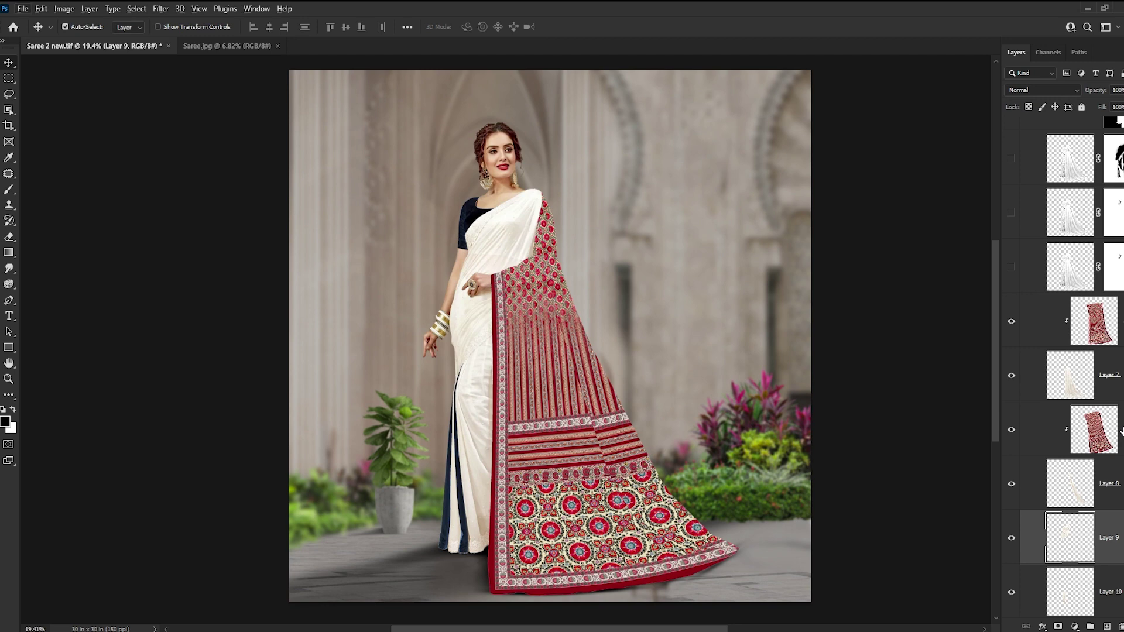
drag(1121, 432, 1120, 521)
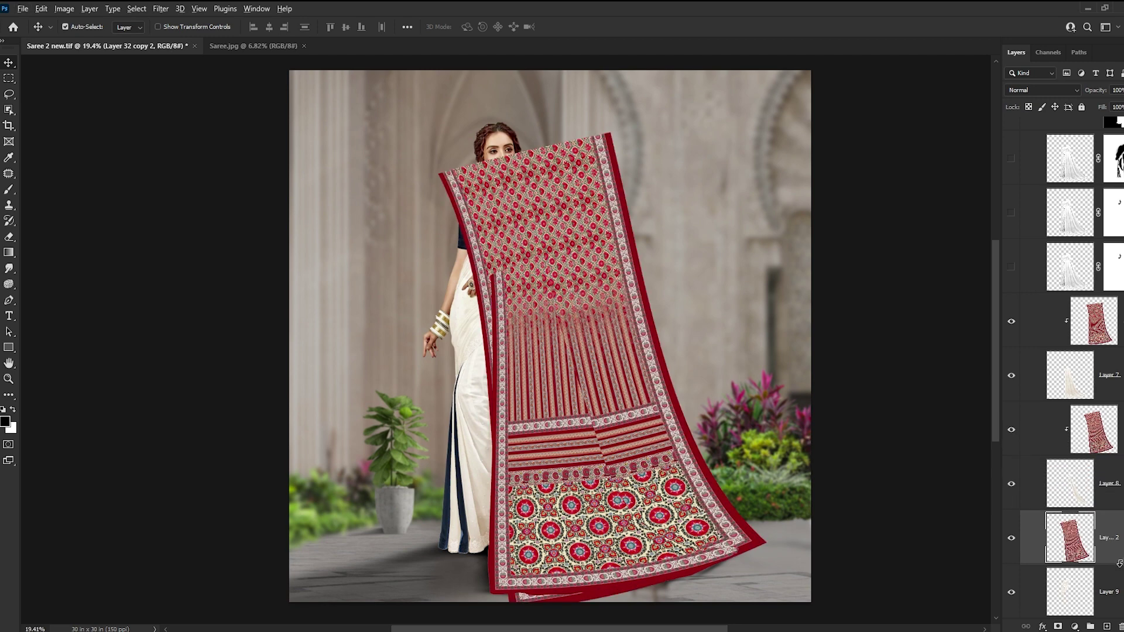
alt+click(1119, 563)
- Rotate Layer 32 copy 2 about -109.5° and position it over the chest and shoulder
key(ctrl+t)
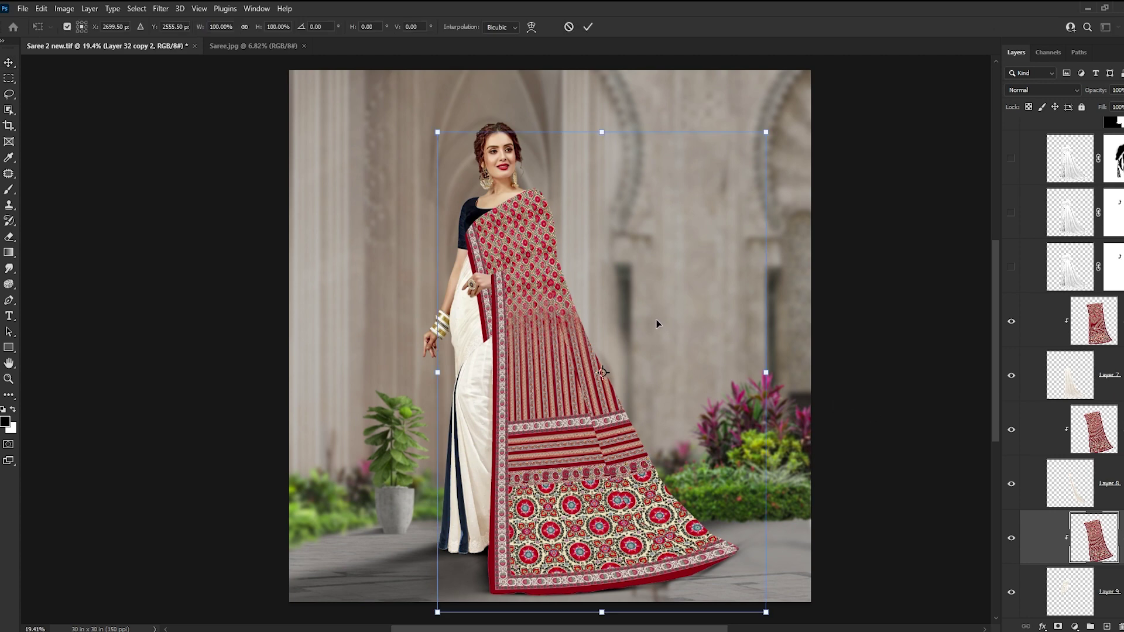
mouse_move(657, 321)
mouse_down()
mouse_move(662, 177)
mouse_move(440, 306)
mouse_move(452, 258)
mouse_up()
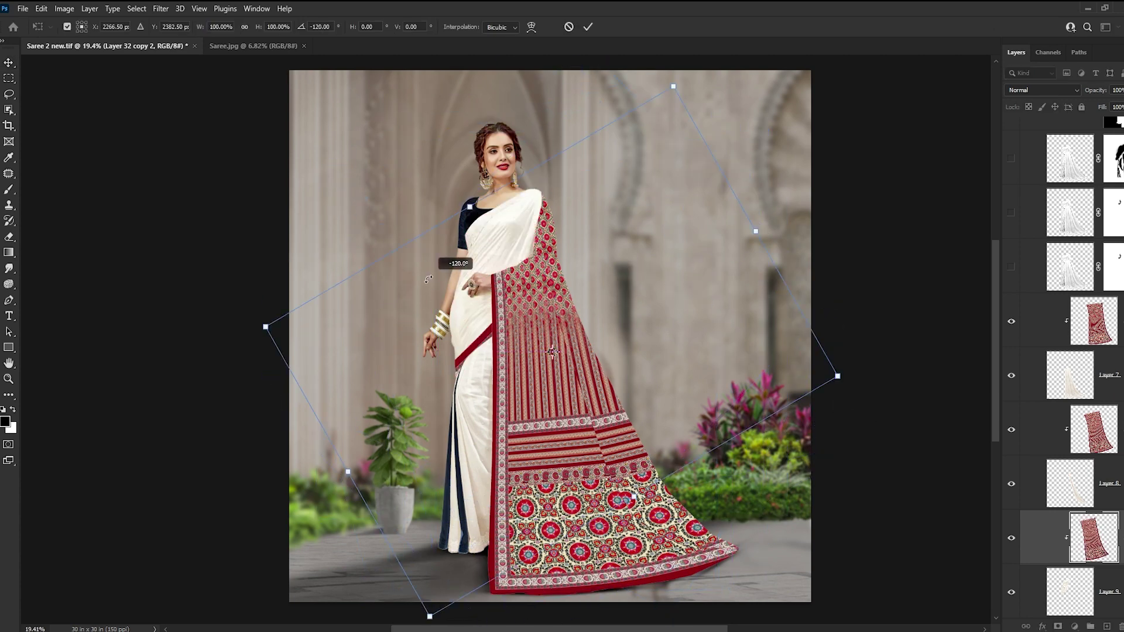
mouse_move(531, 321)
mouse_down()
mouse_move(500, 244)
mouse_move(536, 214)
mouse_up()
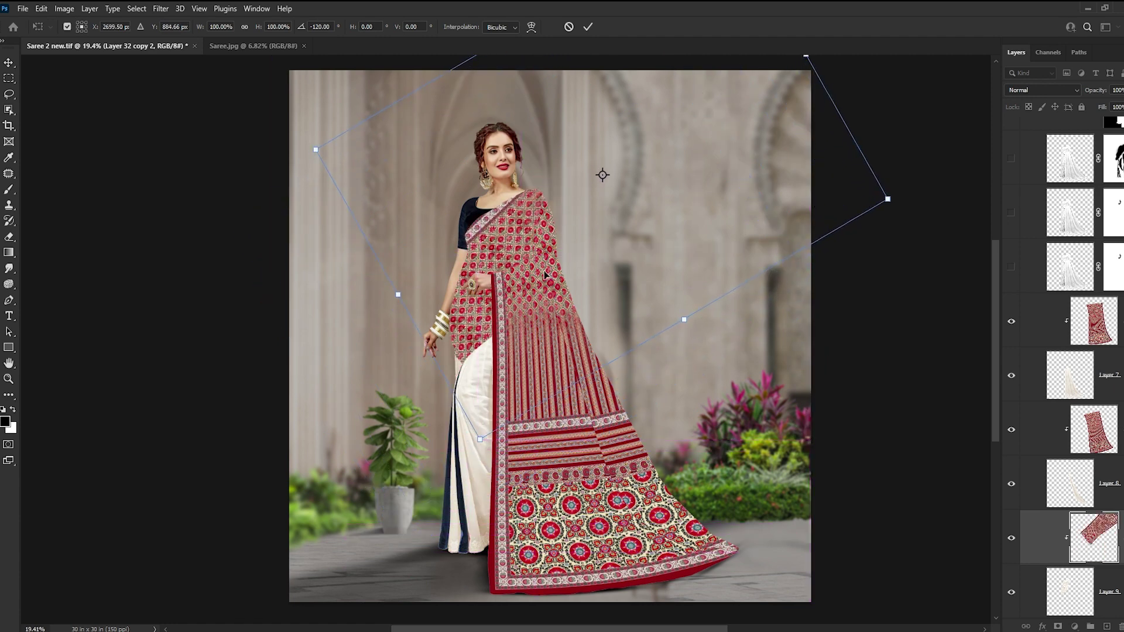
drag(645, 405, 633, 410)
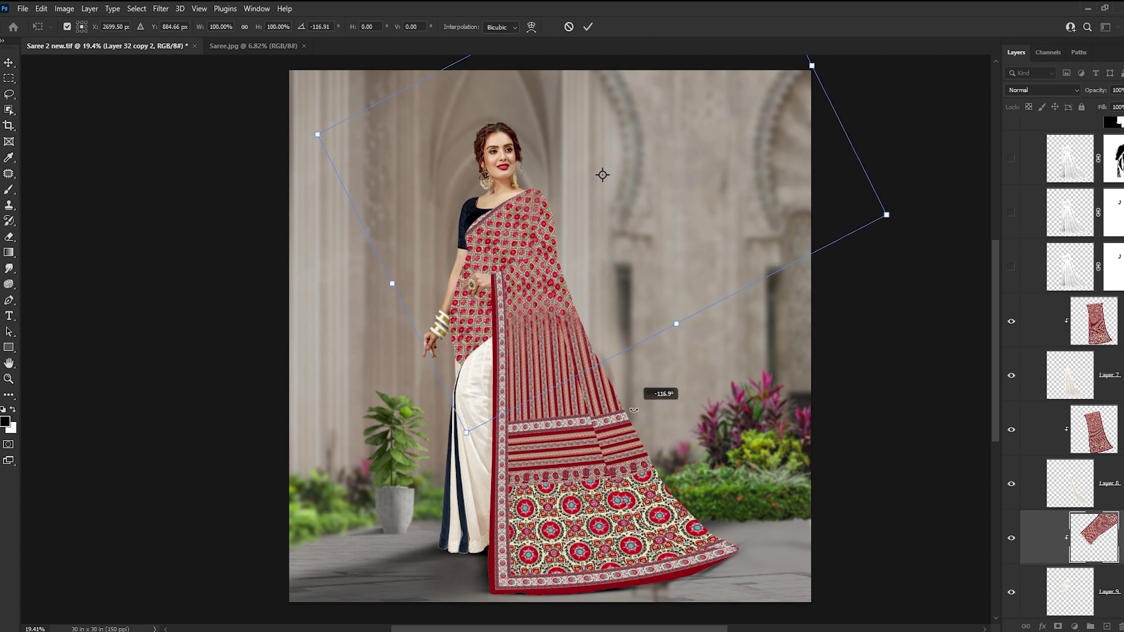
drag(594, 338, 593, 346)
drag(698, 409, 679, 416)
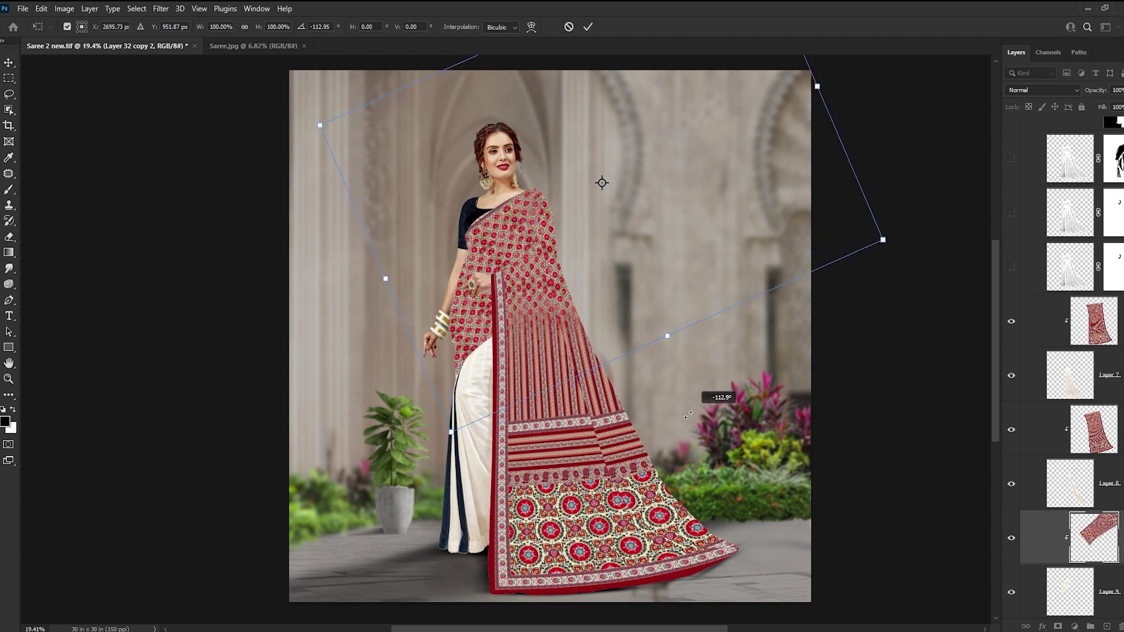
drag(600, 305, 604, 322)
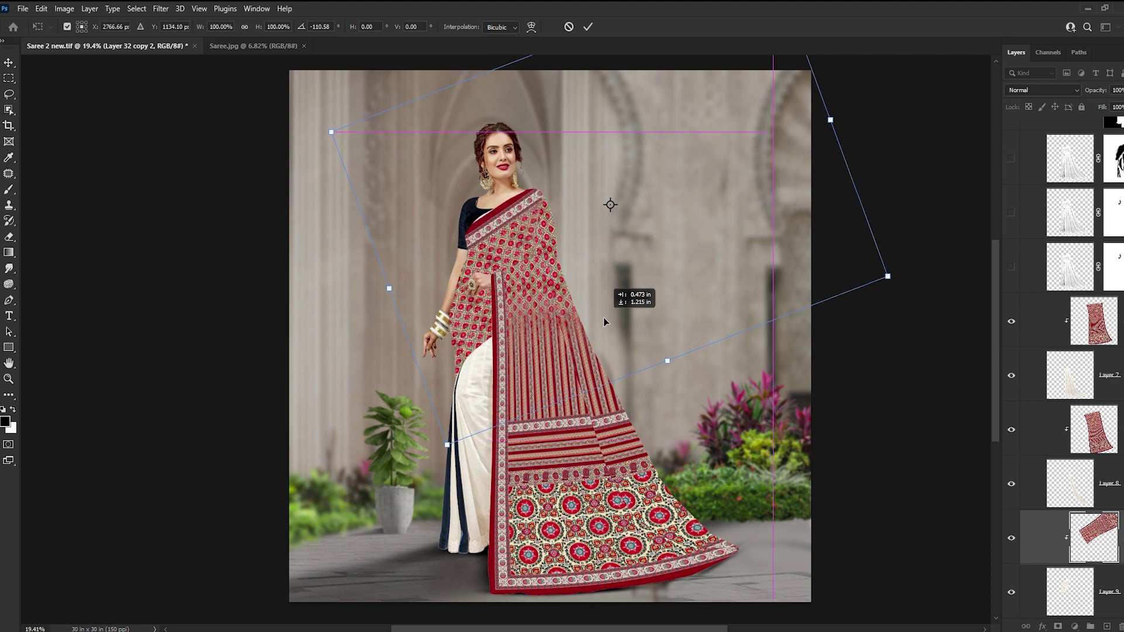
drag(614, 275, 583, 269)
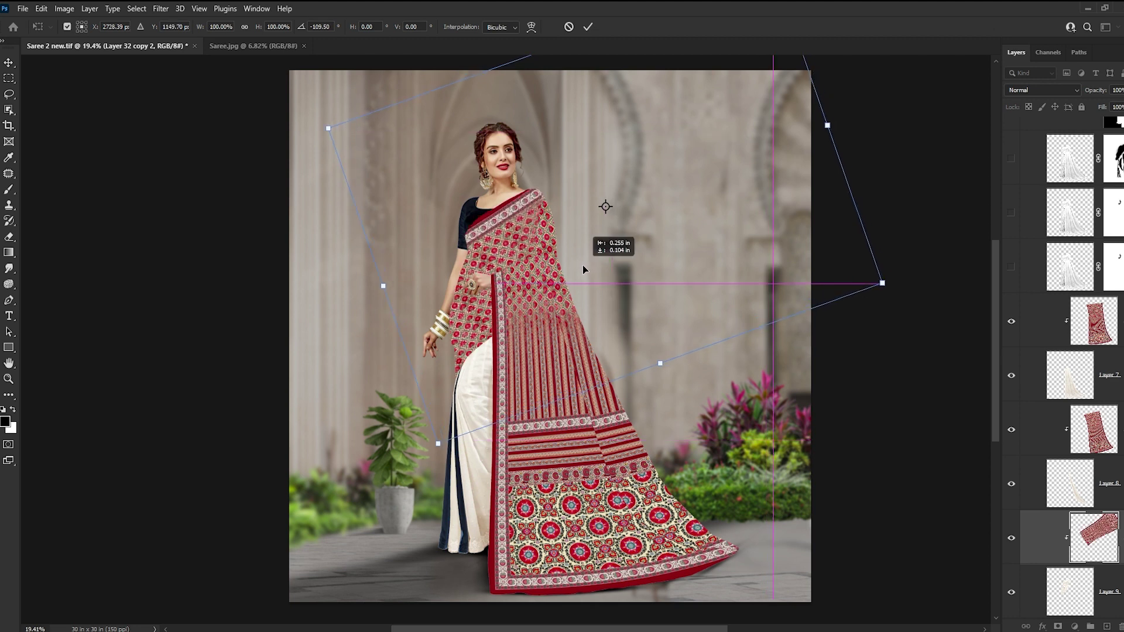
key(Return)
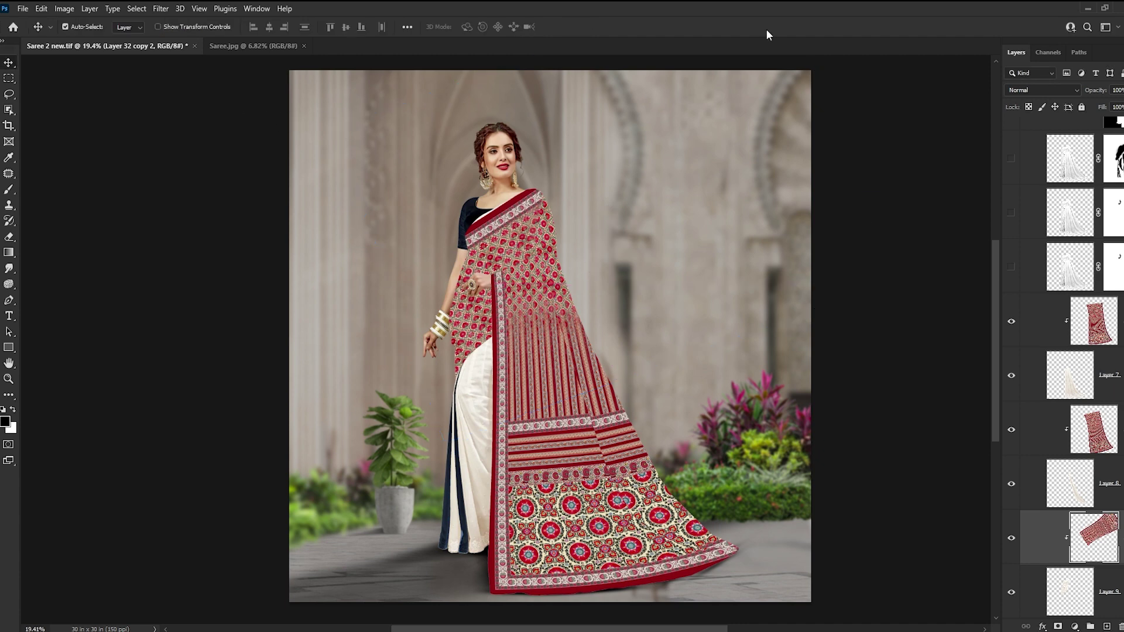
- Open Filter > Liquify on the shoulder-drape copy, zoom in, and nudge the fabric border
click(160, 8)
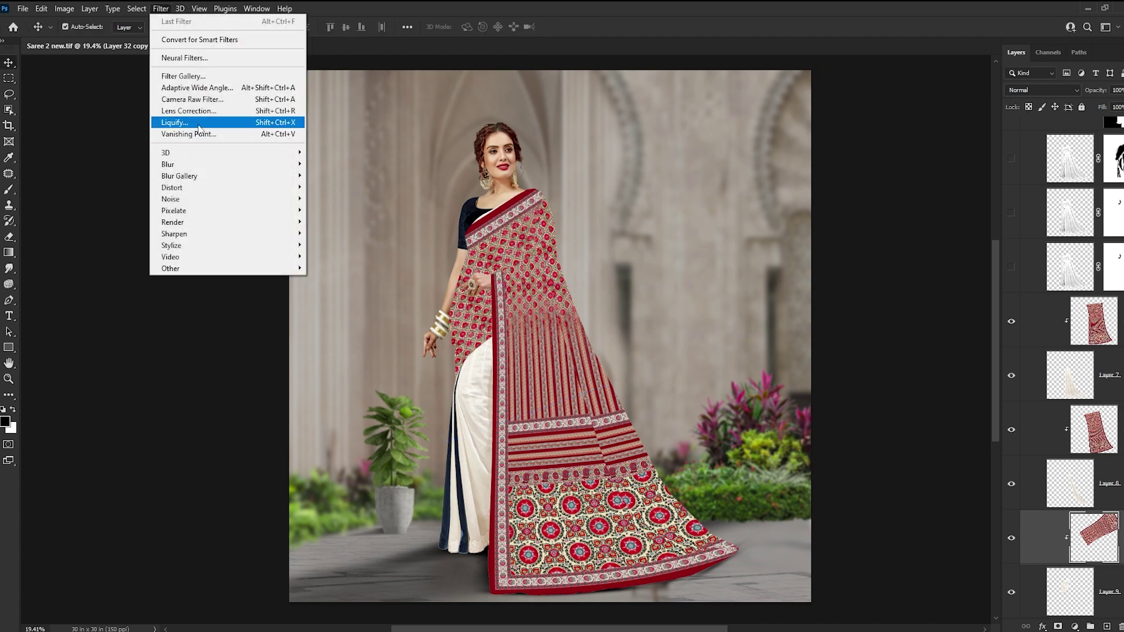
click(176, 123)
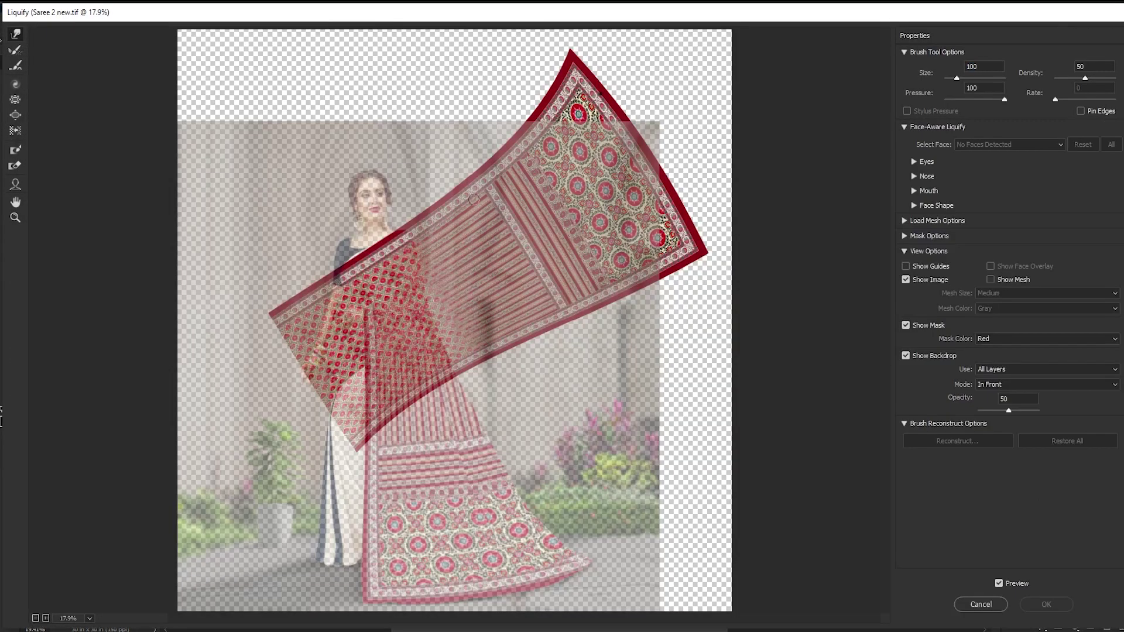
key(ctrl+plus)
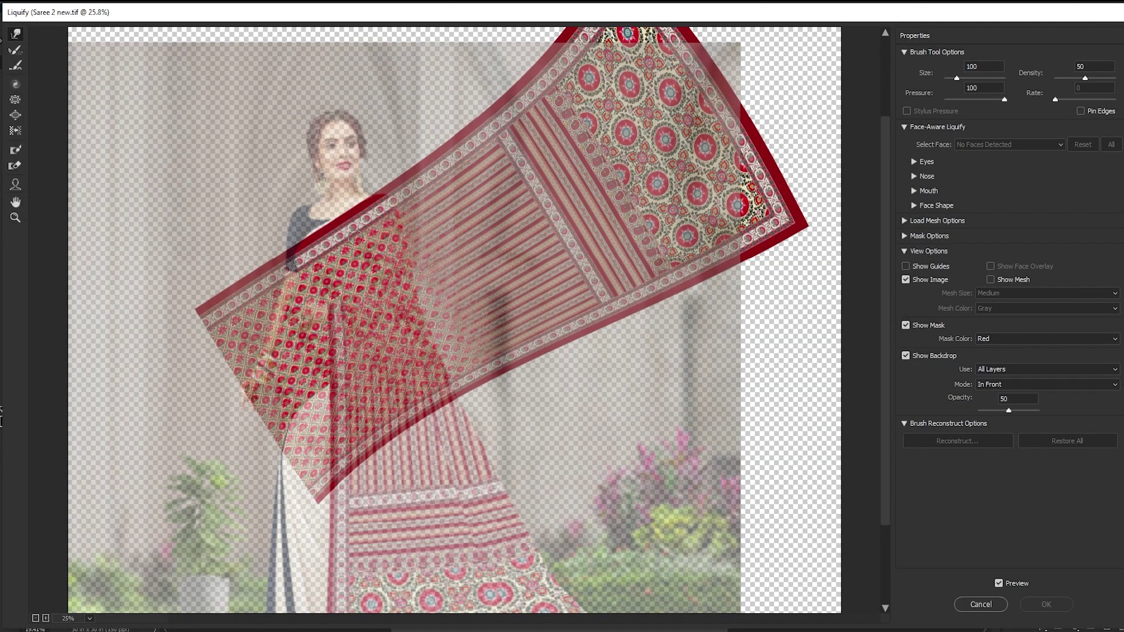
scroll(356, 235, up, 1)
scroll(297, 213, up, 2)
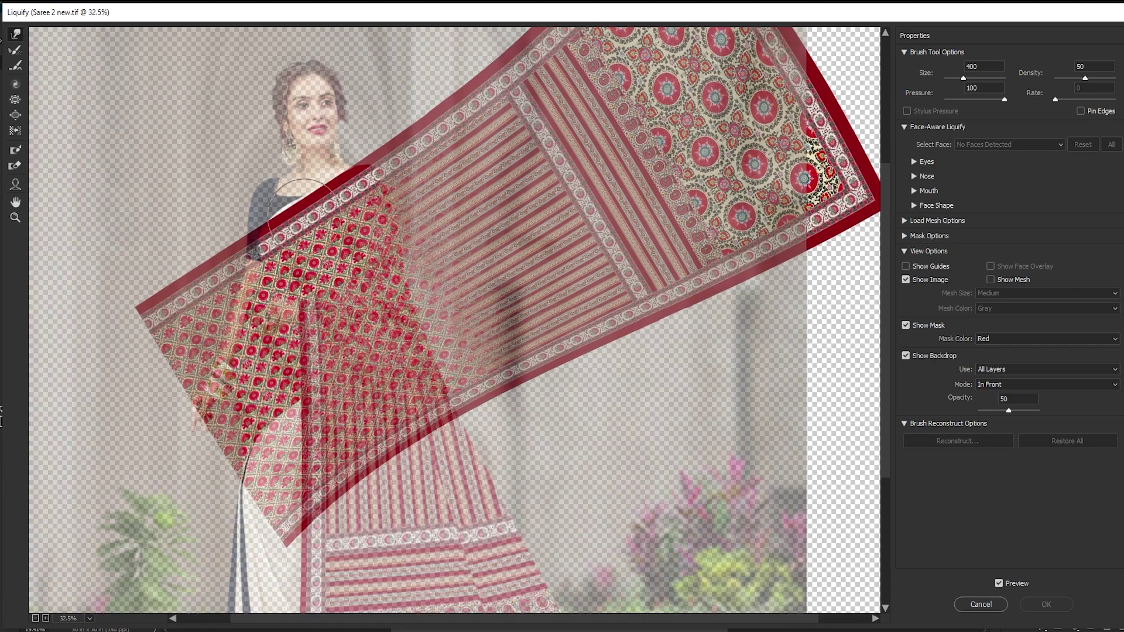
scroll(263, 194, up, 2)
drag(228, 169, 384, 78)
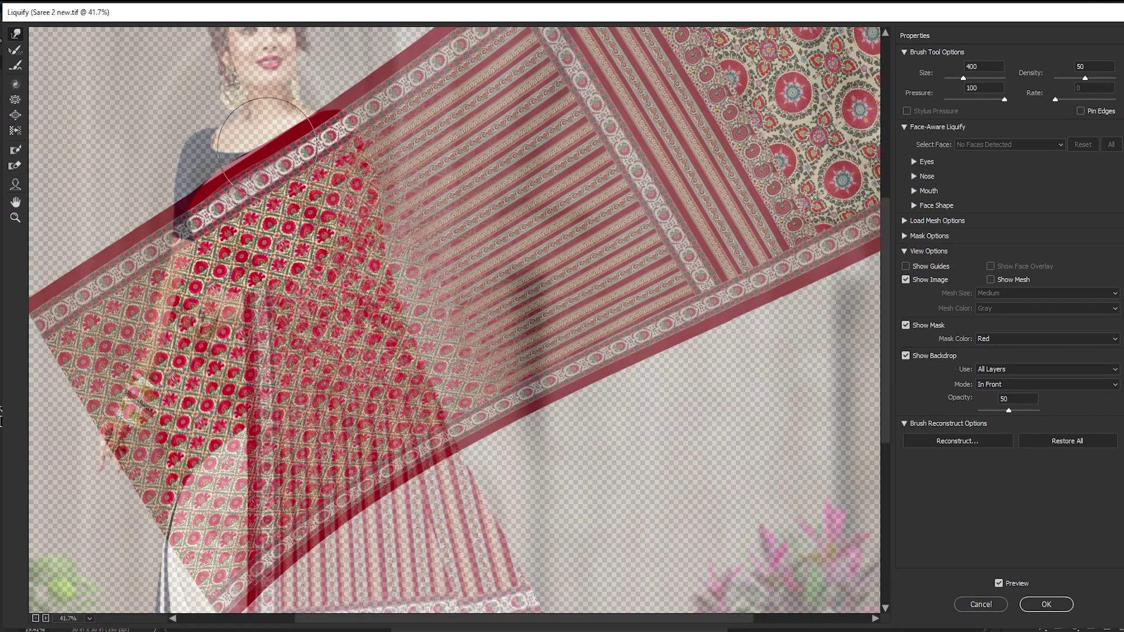
scroll(389, 97, up, 1)
scroll(396, 115, up, 2)
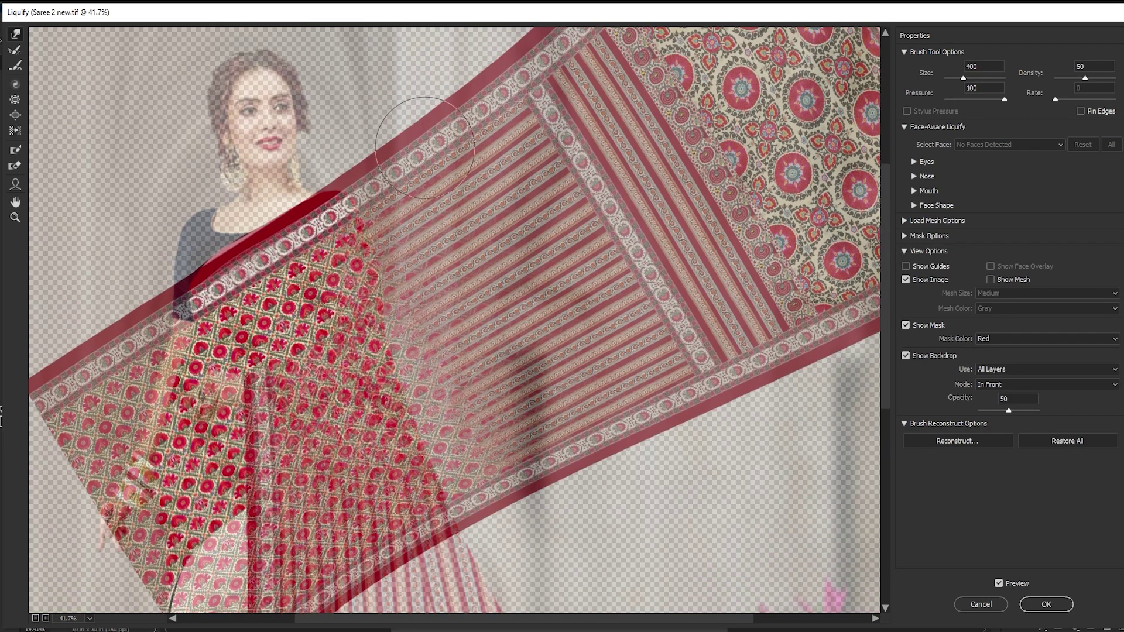
- Push the upper border down into a shoulder dip and reshape the pattern around the hand
mouse_move(365, 150)
mouse_down()
mouse_move(362, 173)
mouse_move(344, 178)
mouse_up()
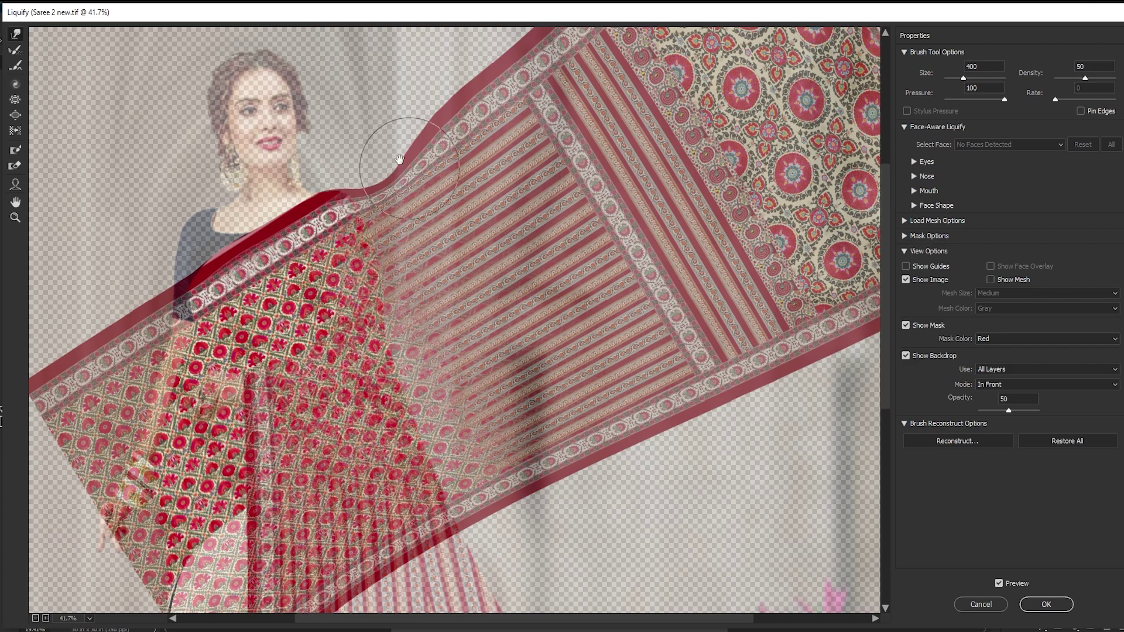
mouse_move(220, 261)
mouse_down()
mouse_move(323, 223)
mouse_move(366, 149)
mouse_up()
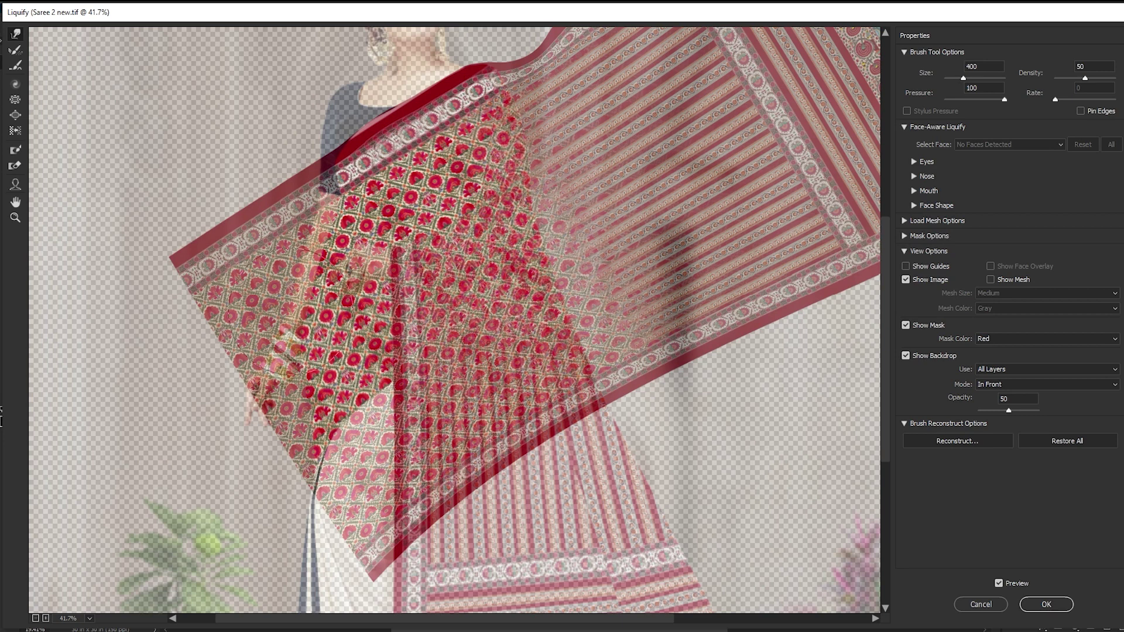
key(bracketleft)
key(bracketleft)
mouse_move(299, 360)
mouse_down()
mouse_move(280, 402)
mouse_move(283, 351)
mouse_move(321, 300)
mouse_up()
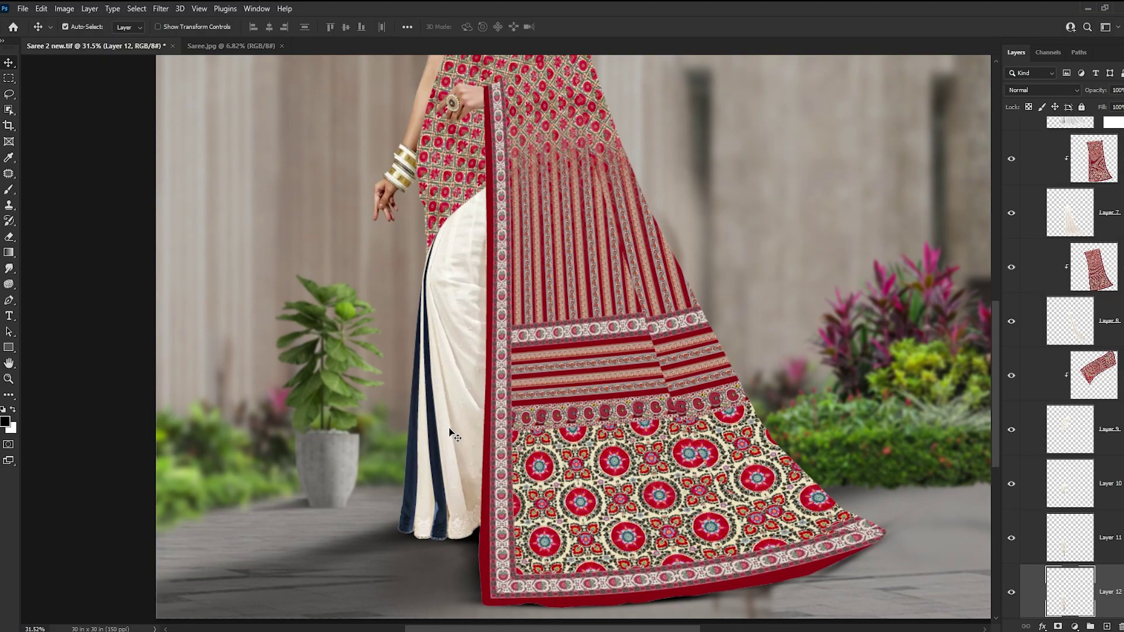
- Marquee-select Saree.jpg's left body section (about 111.33 × 45 in), then return to Saree 2 new.tif
click(233, 47)
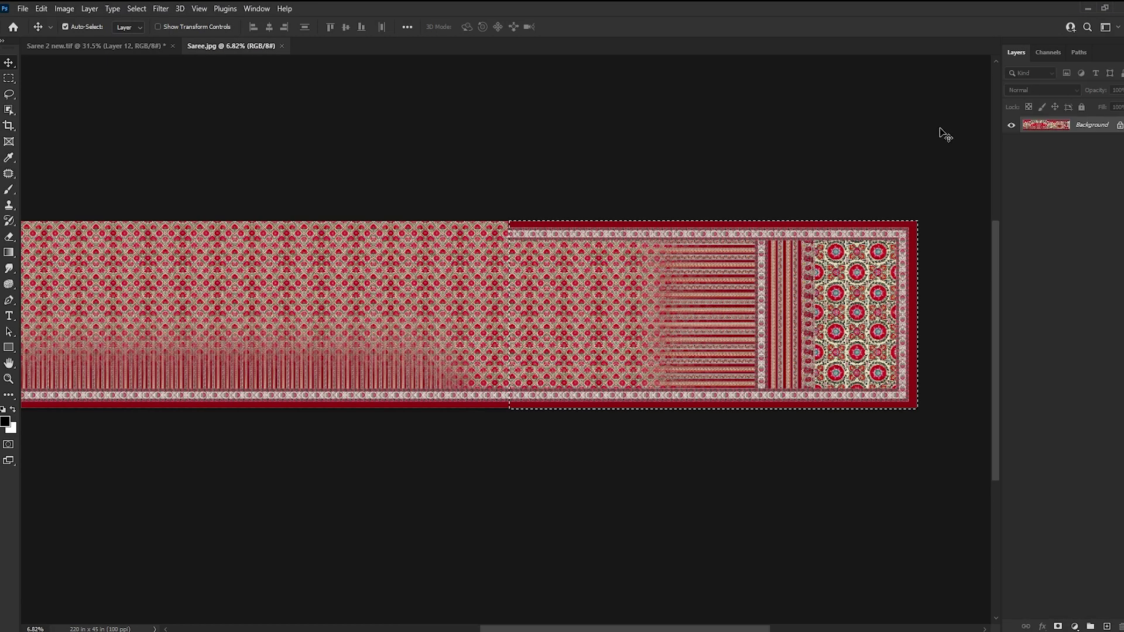
key(m)
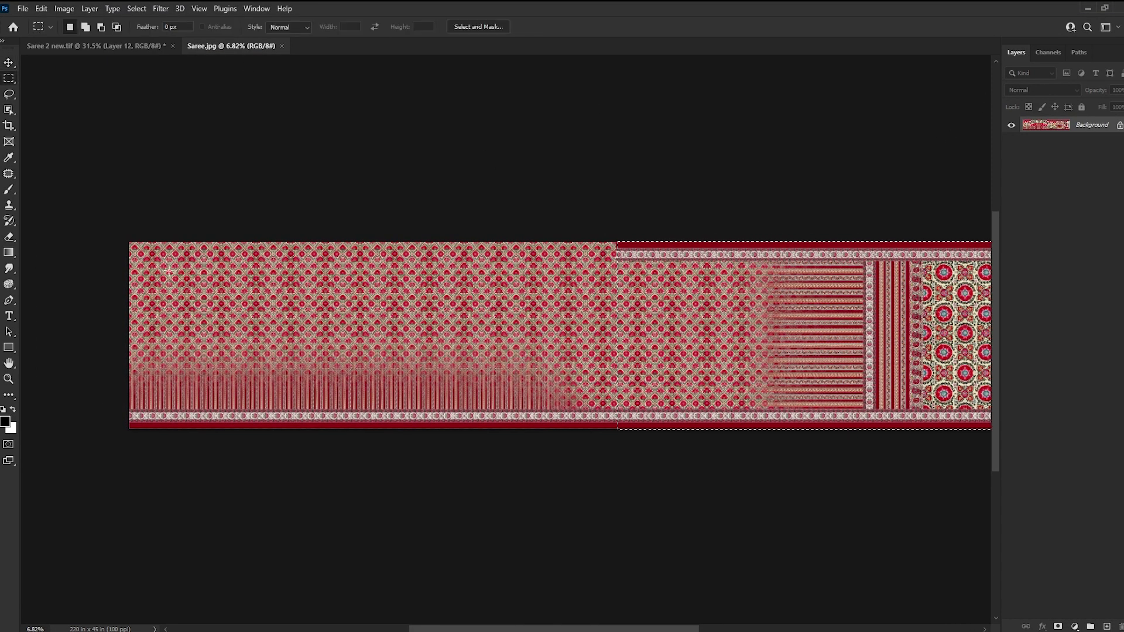
drag(130, 240, 572, 466)
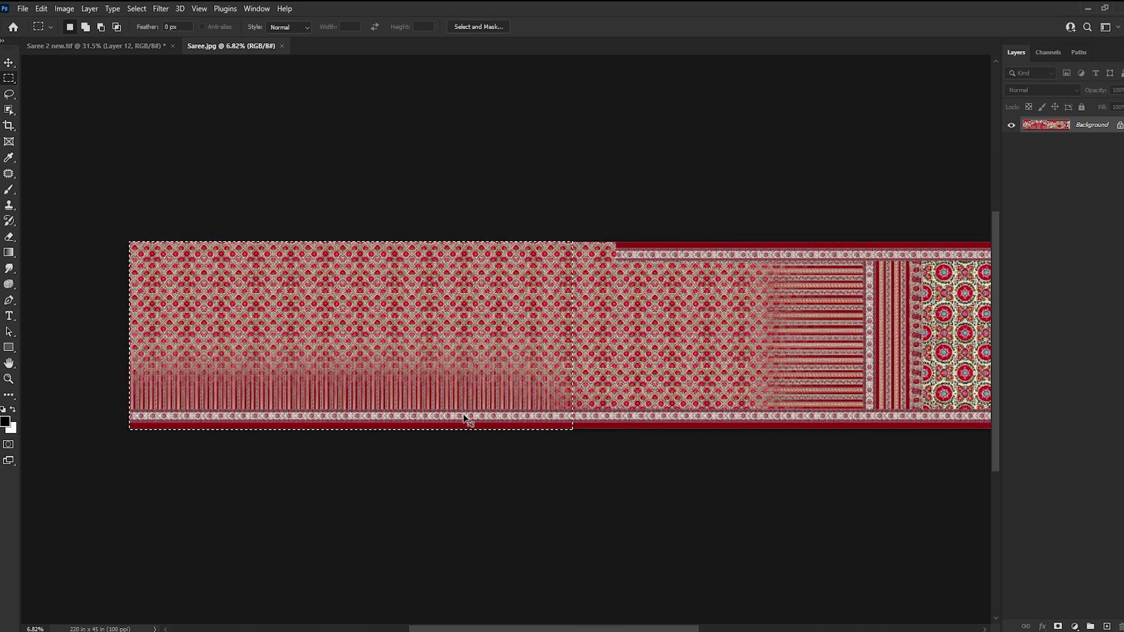
click(87, 45)
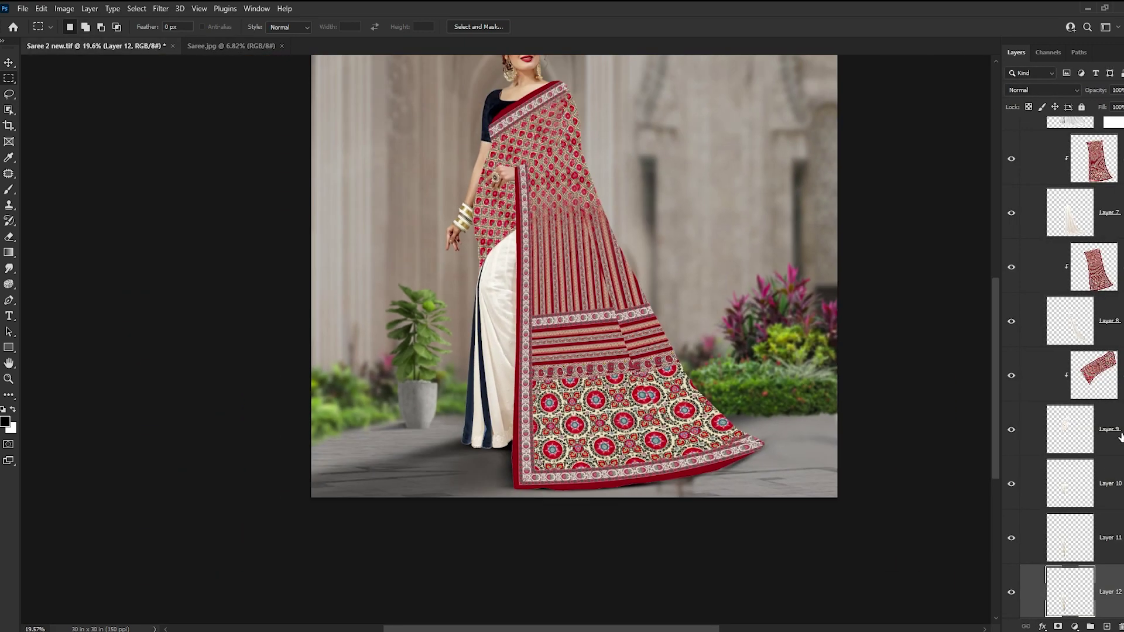
- Paste the pattern above Layer 10 as Layer 33, scaled about 48% over the saree
click(1118, 483)
key(ctrl+v)
key(ctrl+t)
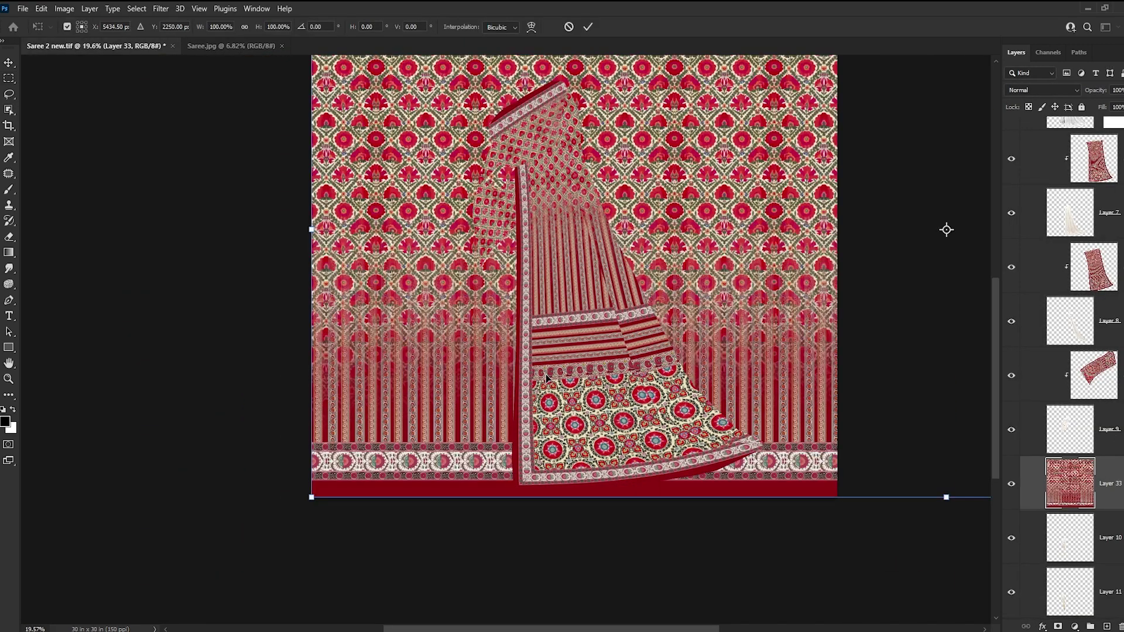
drag(385, 459, 603, 366)
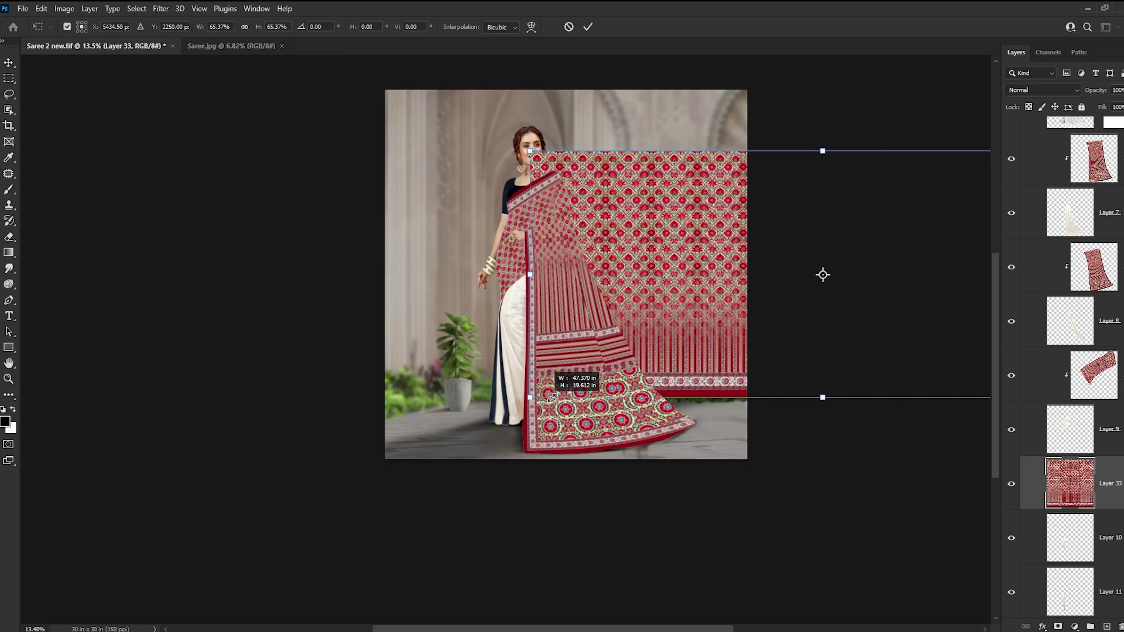
mouse_move(670, 284)
mouse_down()
mouse_move(540, 355)
mouse_move(523, 350)
mouse_up()
drag(896, 254, 875, 260)
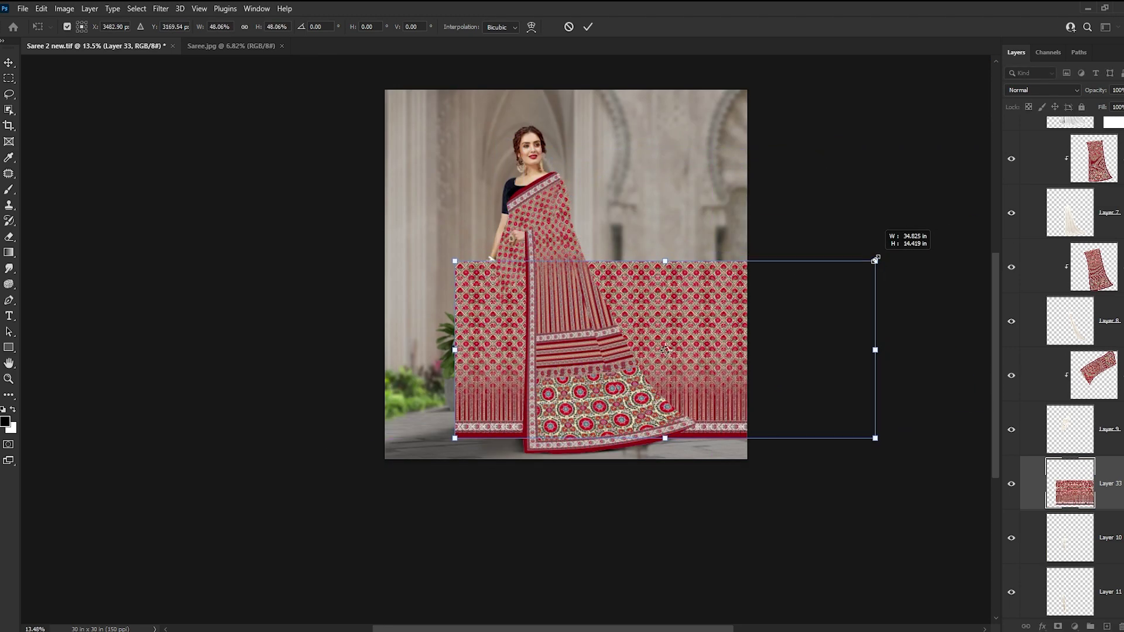
drag(669, 316, 639, 316)
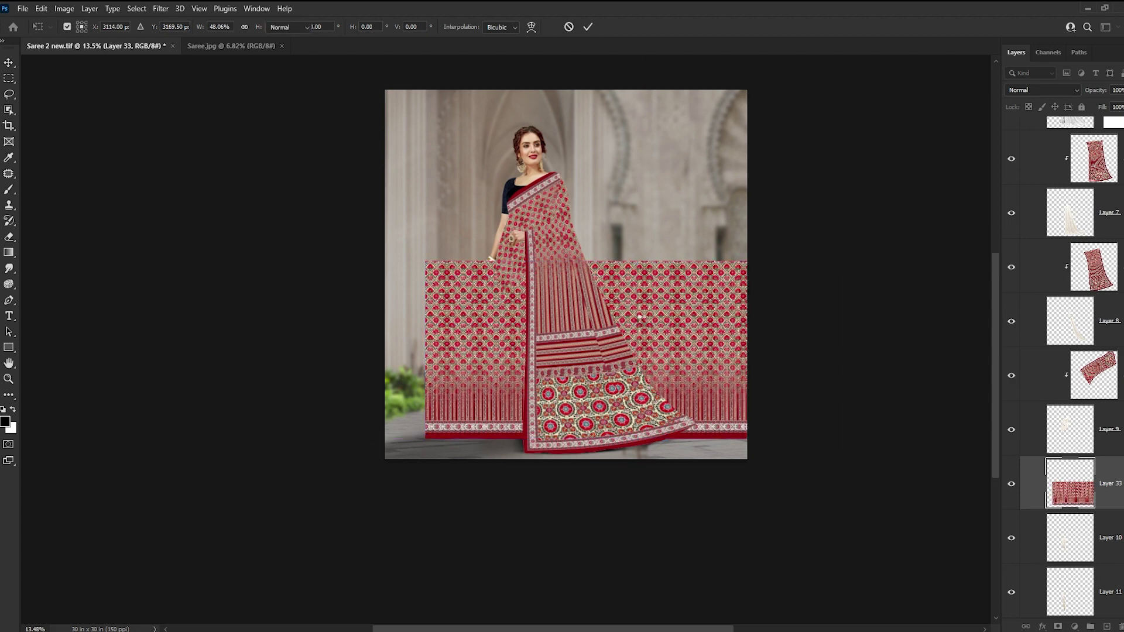
key(Return)
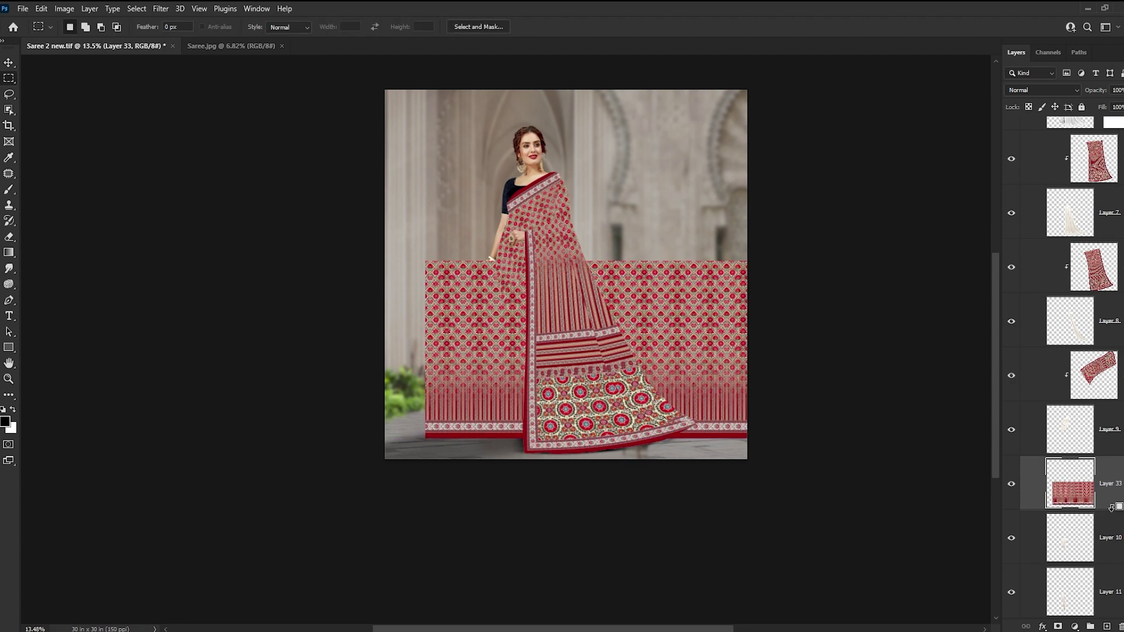
- Clip Layer 33 to the saree and shift it left within the saree
alt+click(1111, 507)
key(ctrl+t)
scroll(623, 367, up, 2)
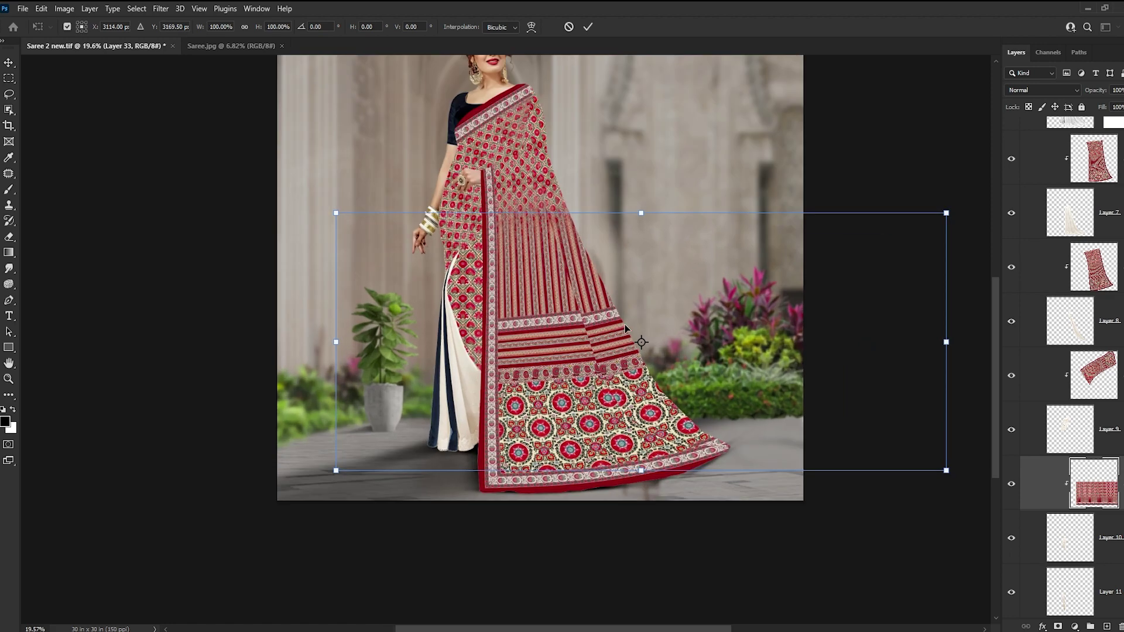
drag(538, 305, 501, 305)
key(Return)
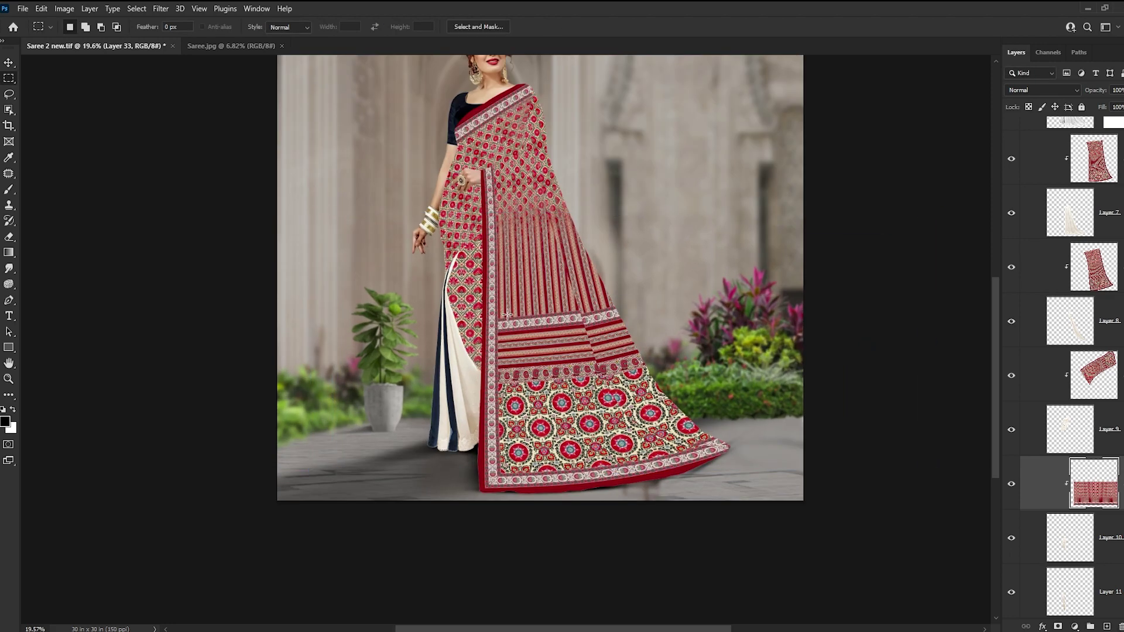
- Narrow the pattern to about 88% width and duplicate Layer 33 below Layer 10
key(ctrl+t)
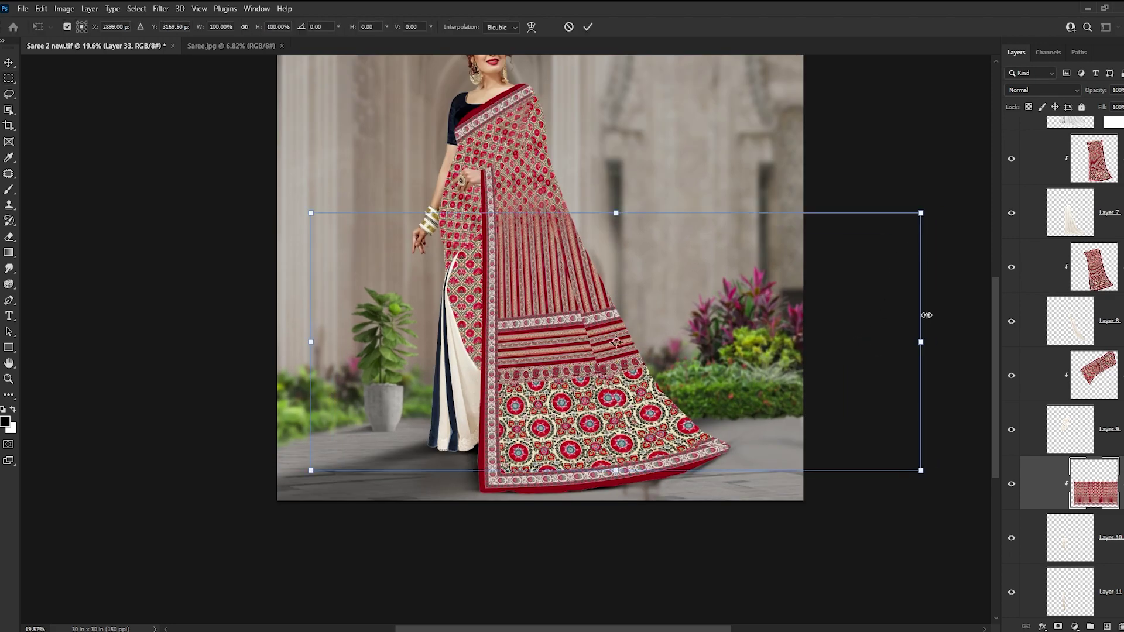
drag(911, 339, 846, 341)
key(Return)
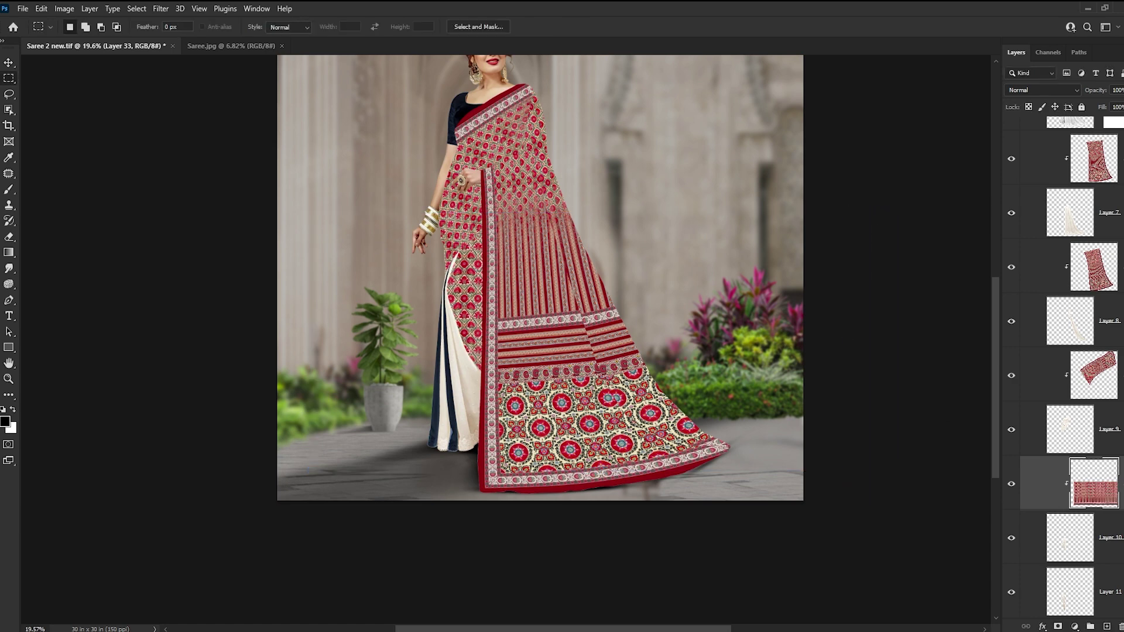
scroll(1053, 351, down, 3)
drag(1050, 325, 1058, 453)
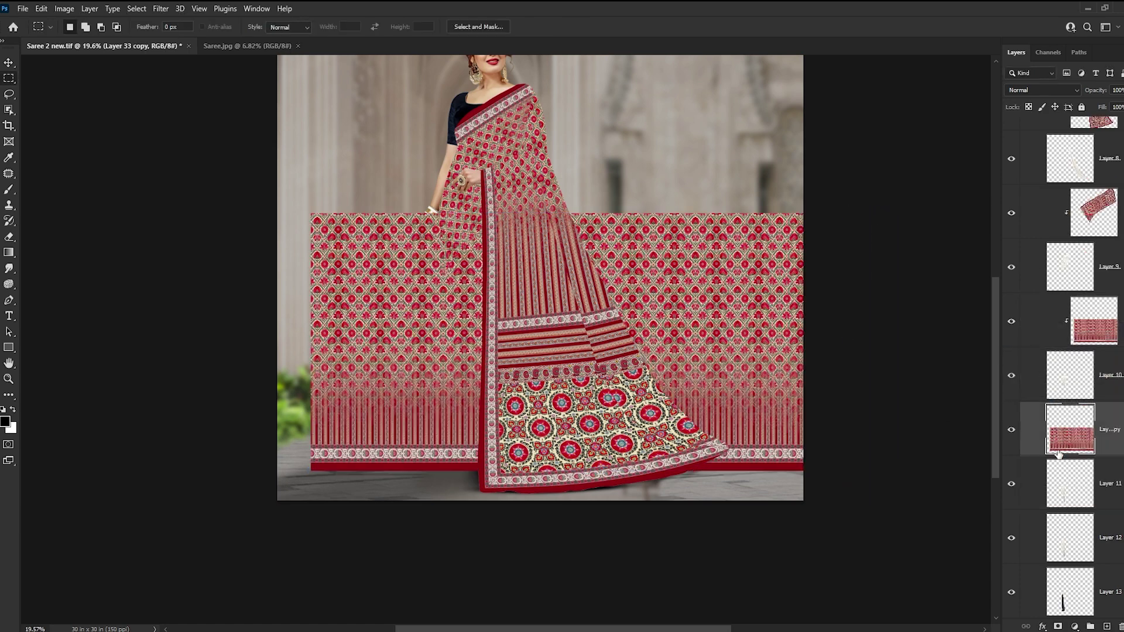
- Clip Layer 33 copy to the saree, move it left, and tilt it about 20°
alt+click(1050, 454)
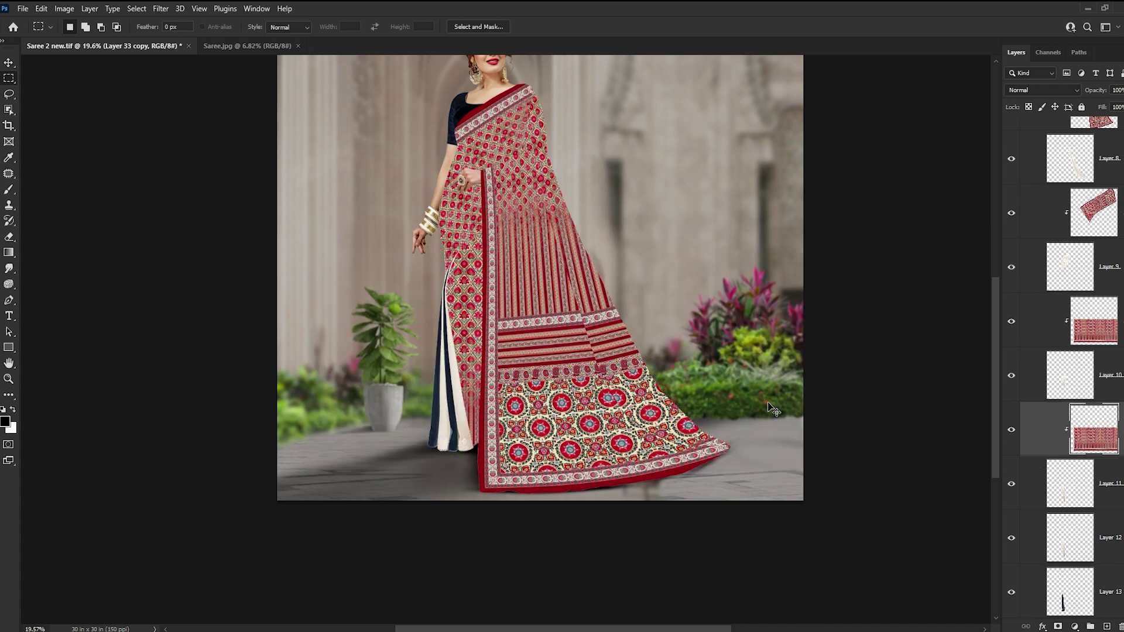
key(ctrl+t)
drag(703, 404, 632, 400)
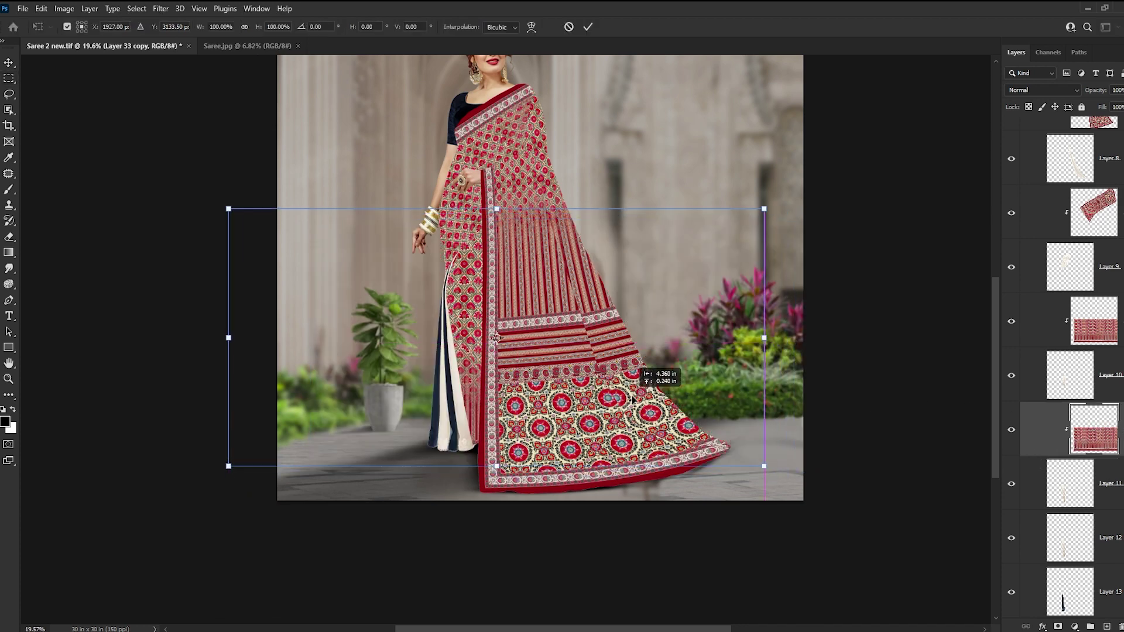
drag(430, 155, 376, 185)
drag(443, 341, 433, 332)
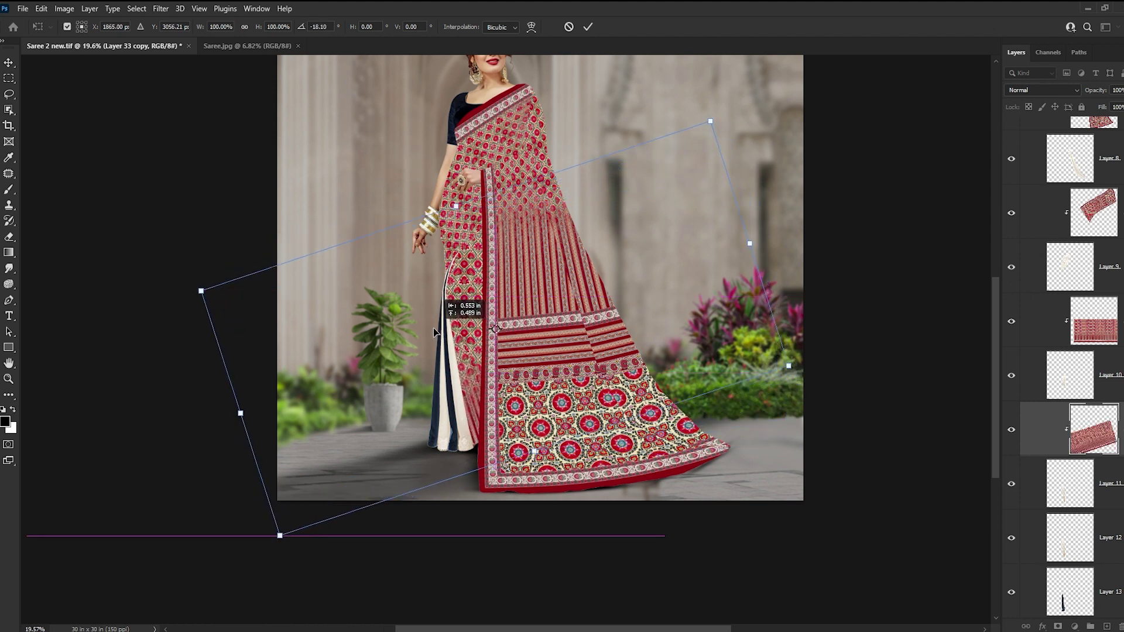
drag(388, 187, 384, 191)
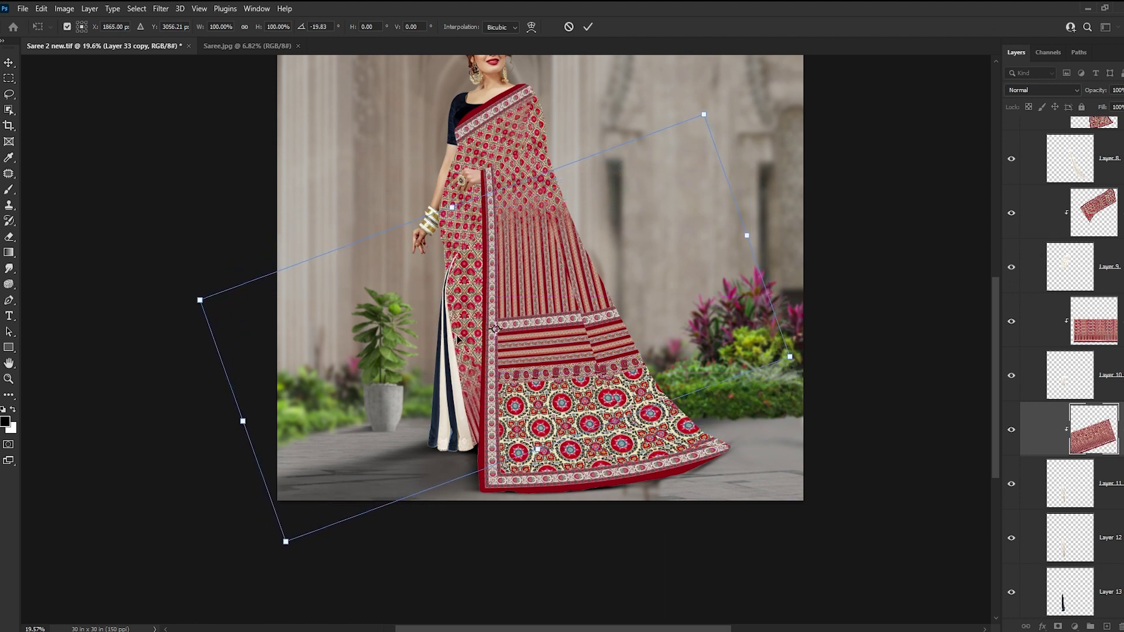
- Refine the copy's tilt to about 28° across the front pleats and commit
drag(458, 339, 451, 315)
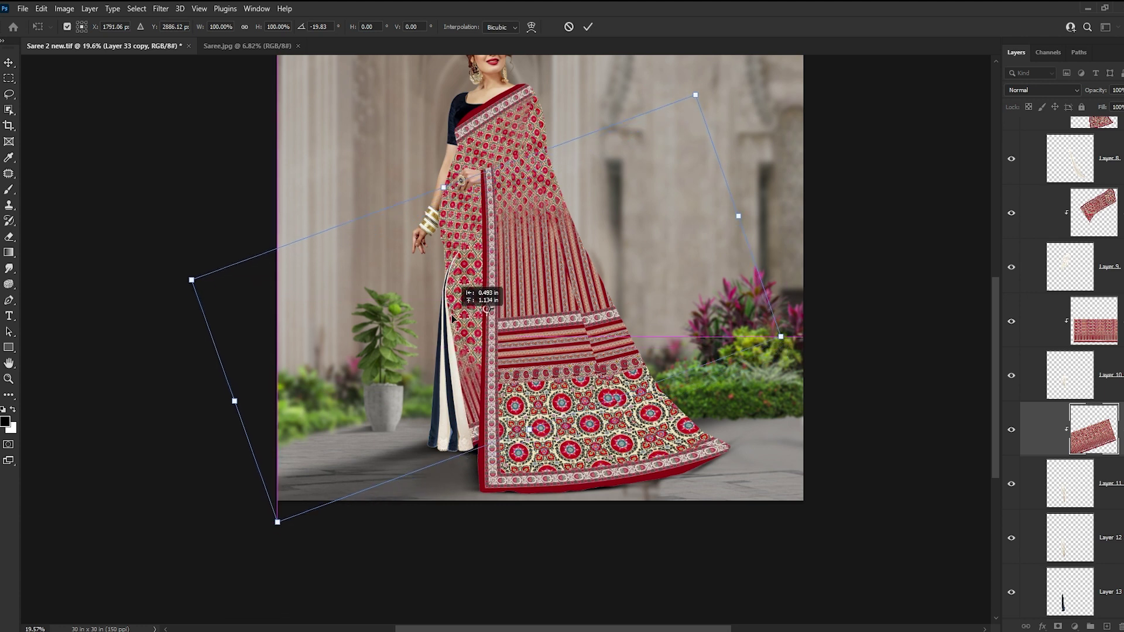
drag(359, 194, 349, 206)
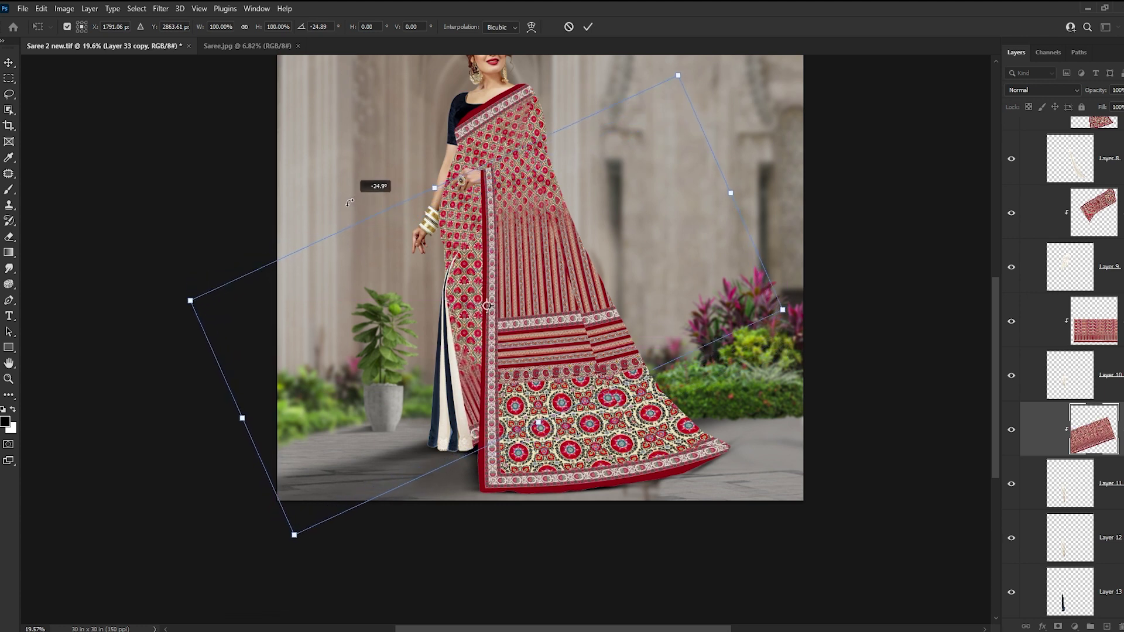
drag(486, 354, 481, 349)
drag(308, 210, 306, 220)
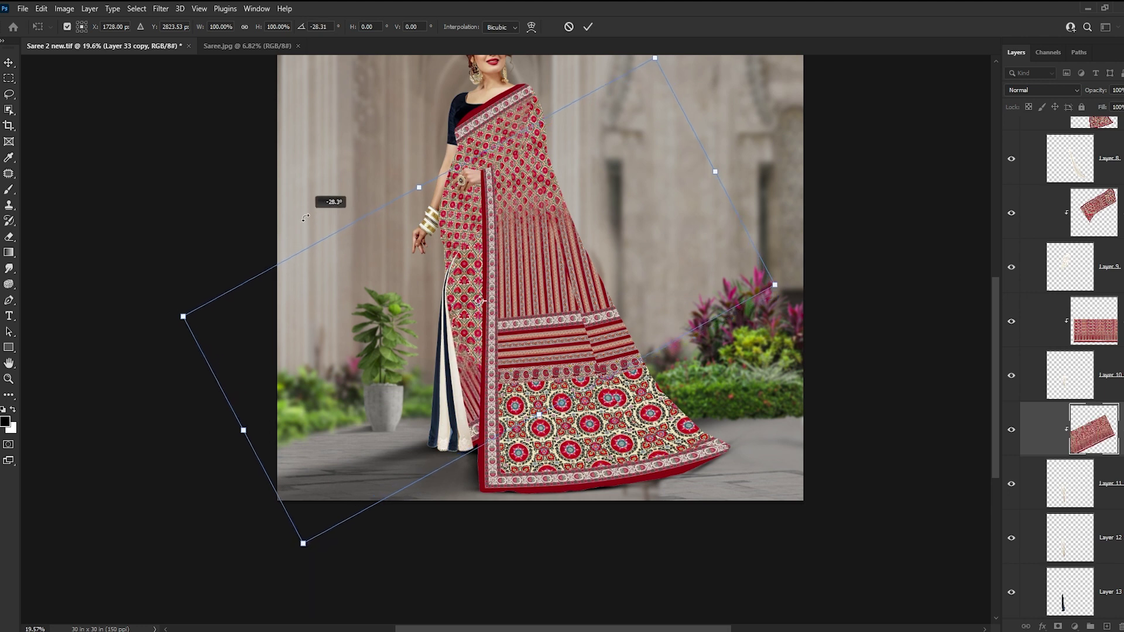
drag(465, 347, 463, 346)
key(Return)
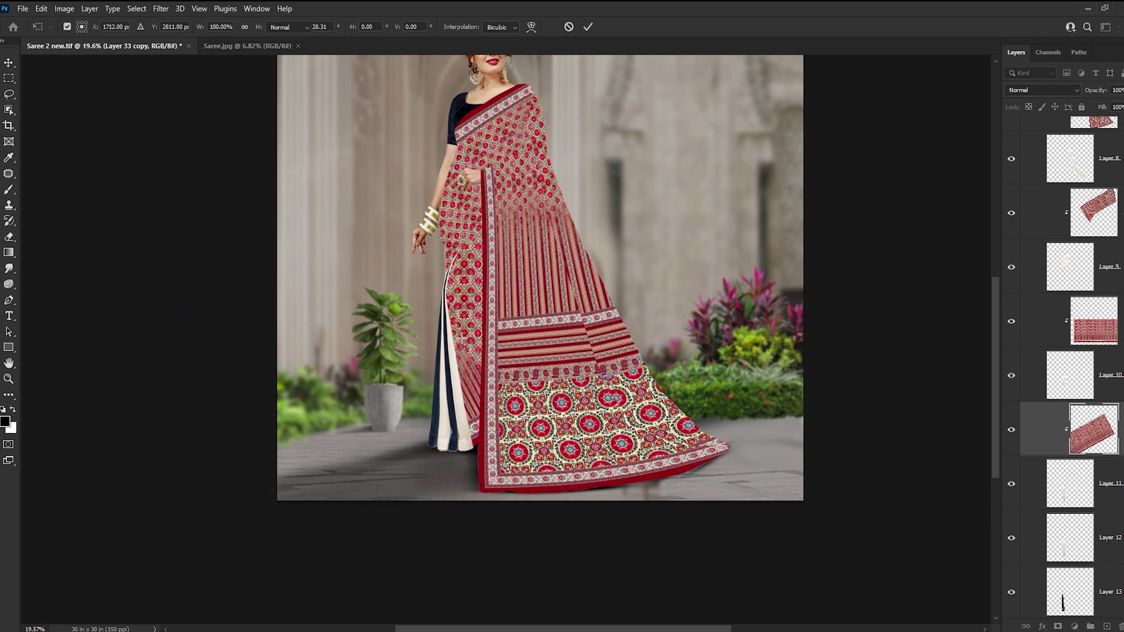
scroll(1085, 430, down, 4)
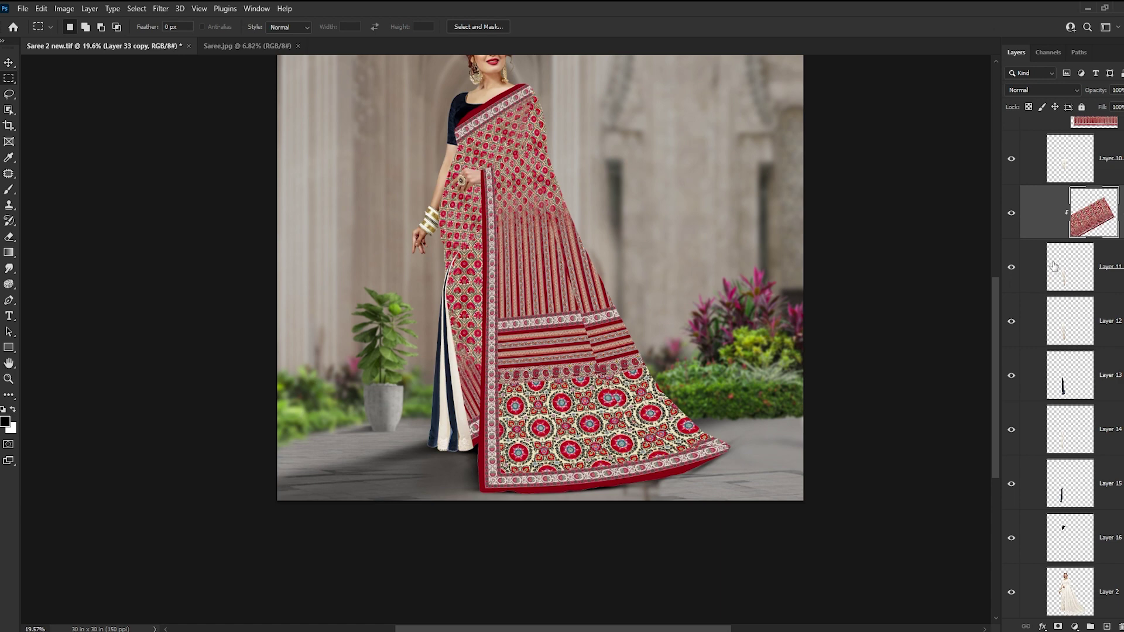
- Duplicate the pattern as Layer 33 copy 2, clip it to the next saree piece, and rotate it about 17°
drag(1053, 267, 1051, 295)
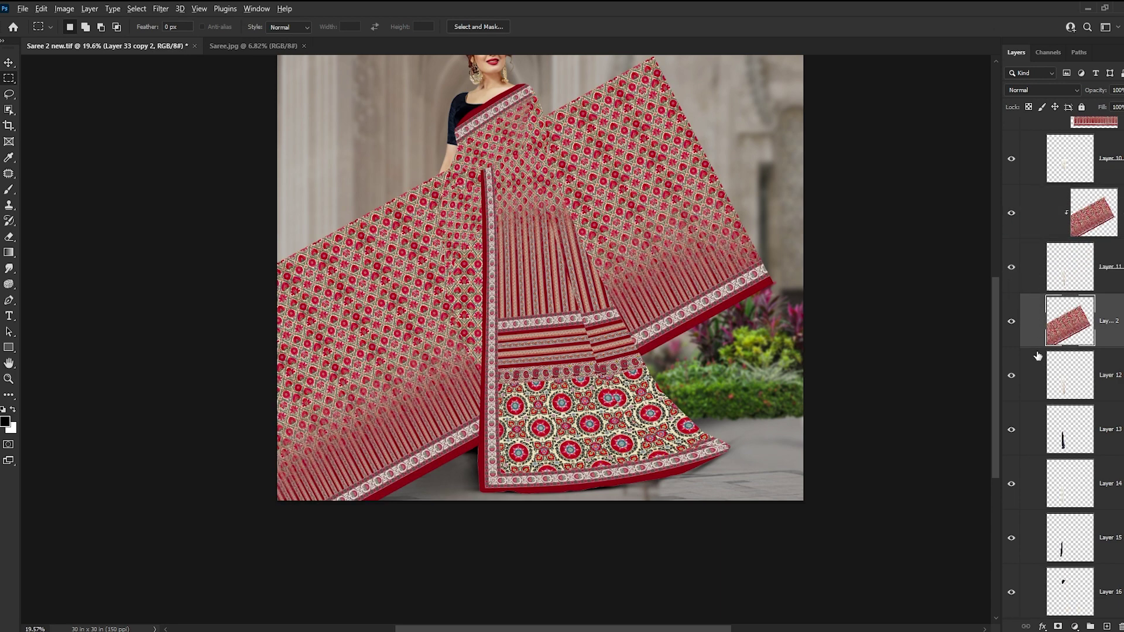
alt+click(1037, 351)
key(ctrl+t)
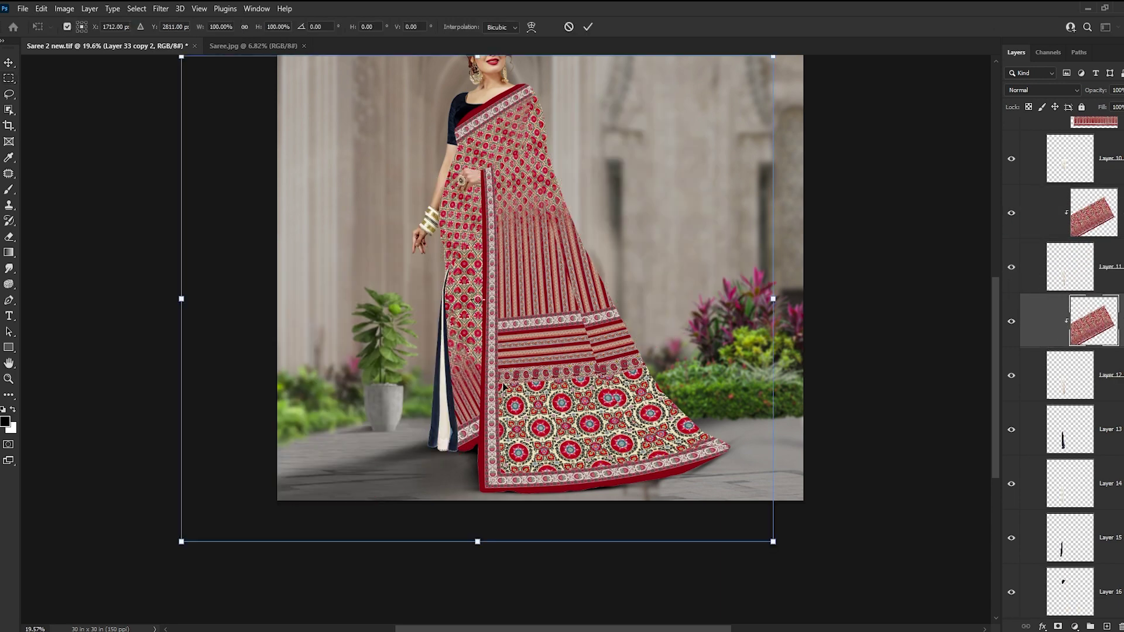
mouse_move(778, 346)
mouse_down()
mouse_move(785, 398)
mouse_move(807, 394)
mouse_up()
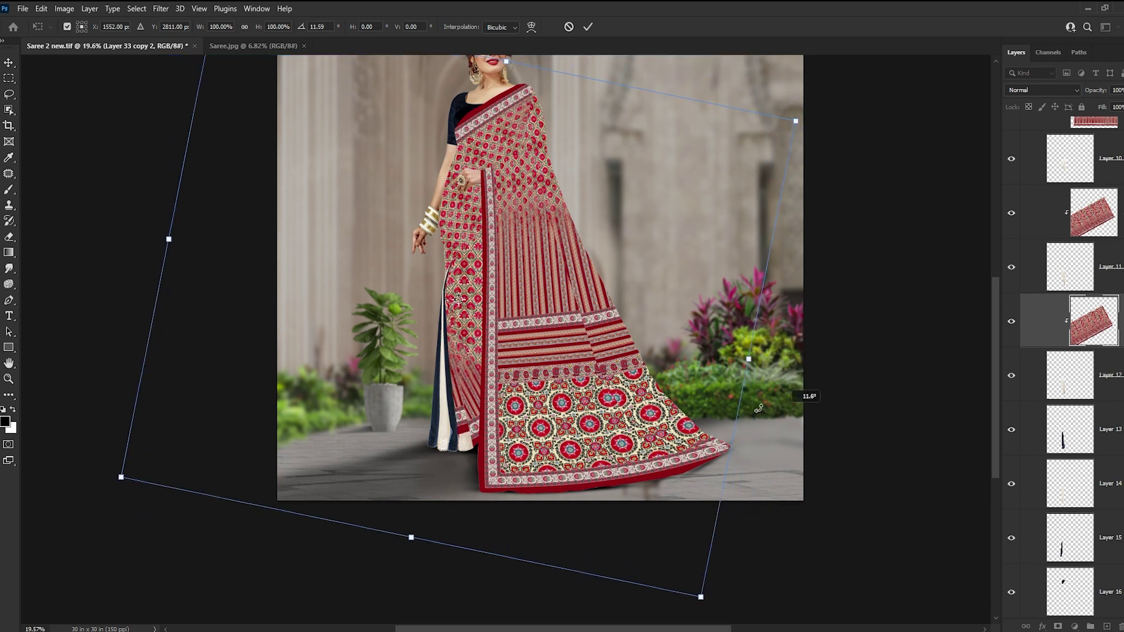
drag(598, 380, 602, 397)
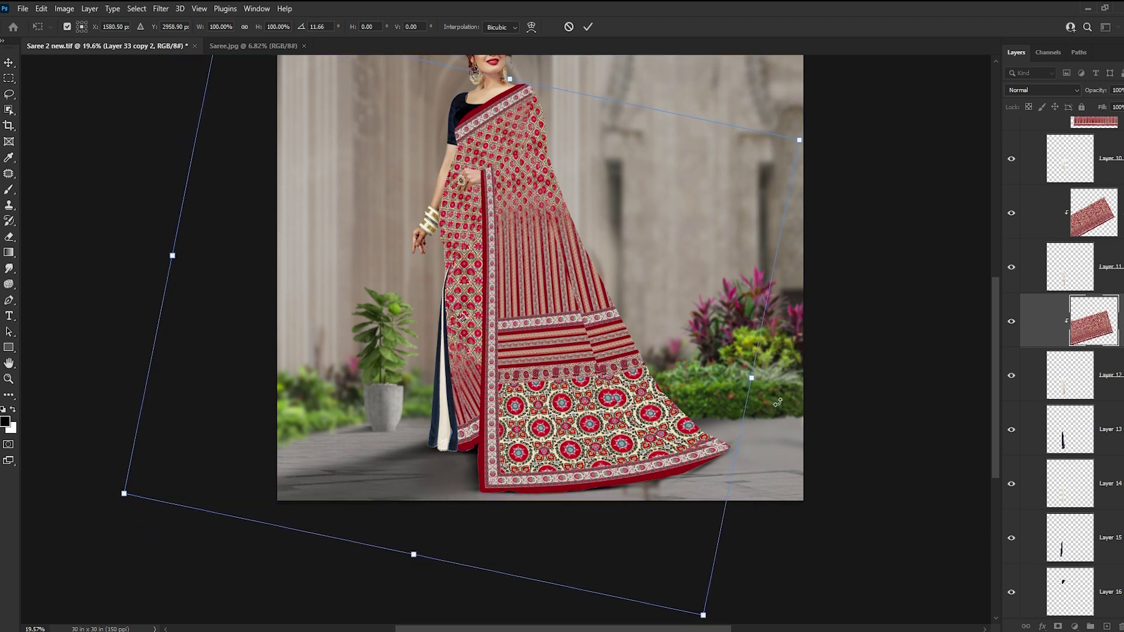
drag(772, 404, 797, 419)
drag(573, 410, 571, 415)
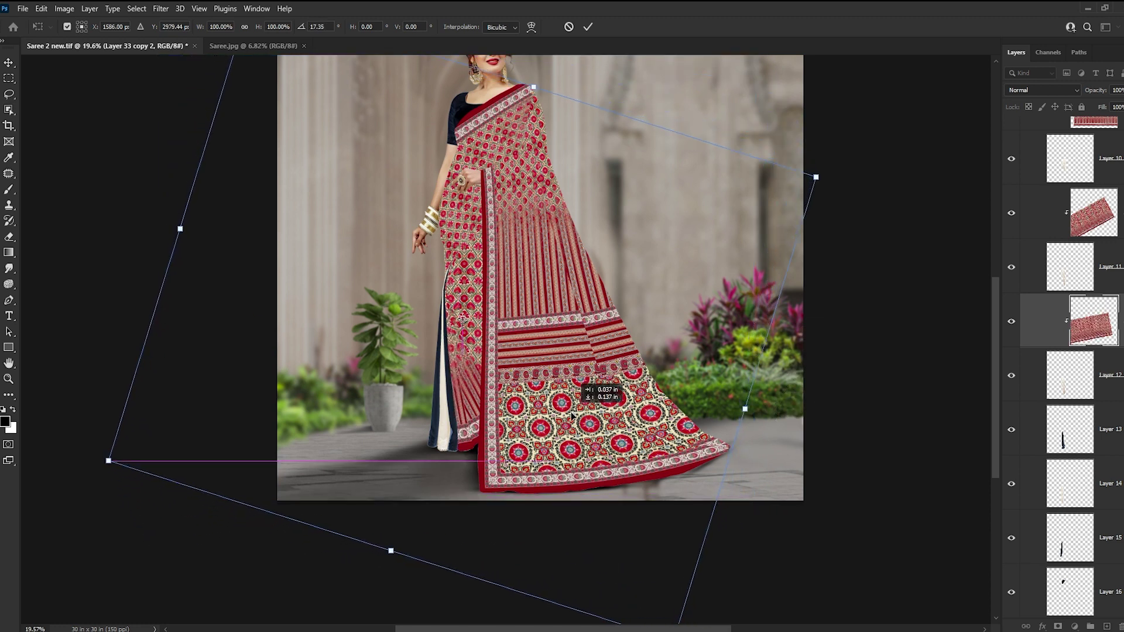
key(Return)
- Add Layer 33 copy 3 clipped to the next saree piece, shifted left and rotated about 9°
key(m)
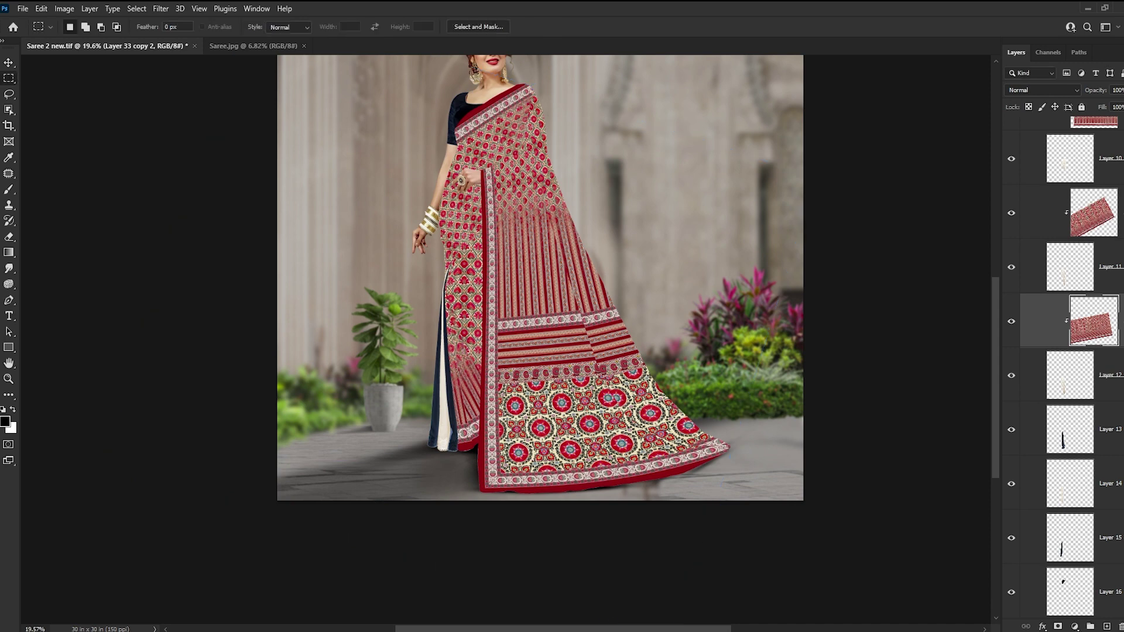
drag(1048, 327, 1050, 436)
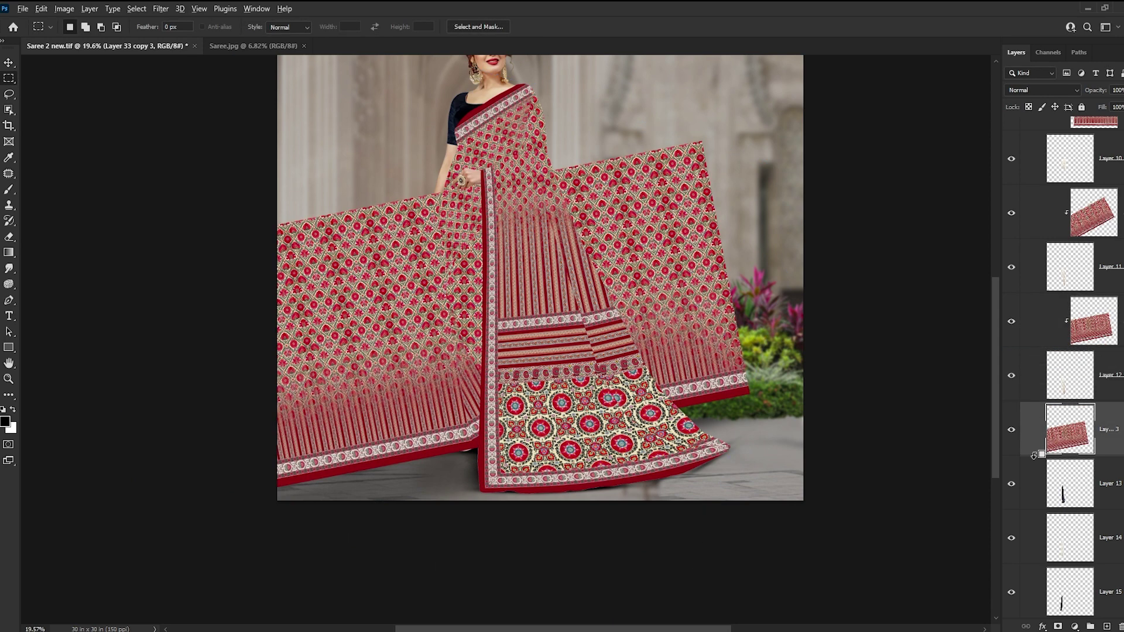
alt+click(1034, 455)
key(ctrl+t)
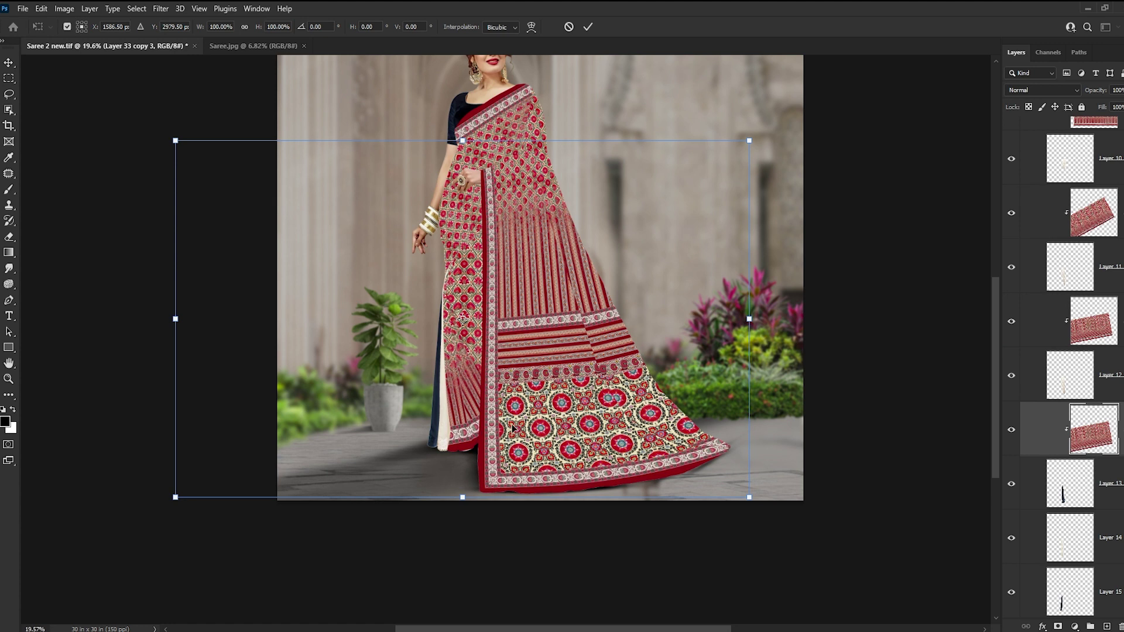
drag(512, 427, 496, 430)
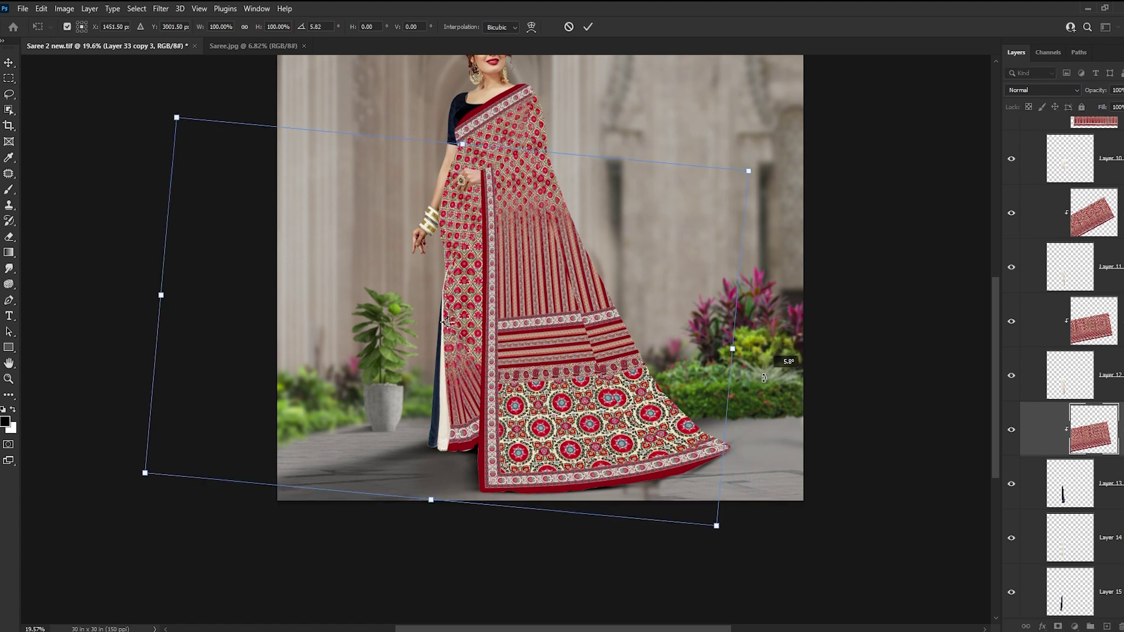
drag(759, 344, 783, 381)
key(Return)
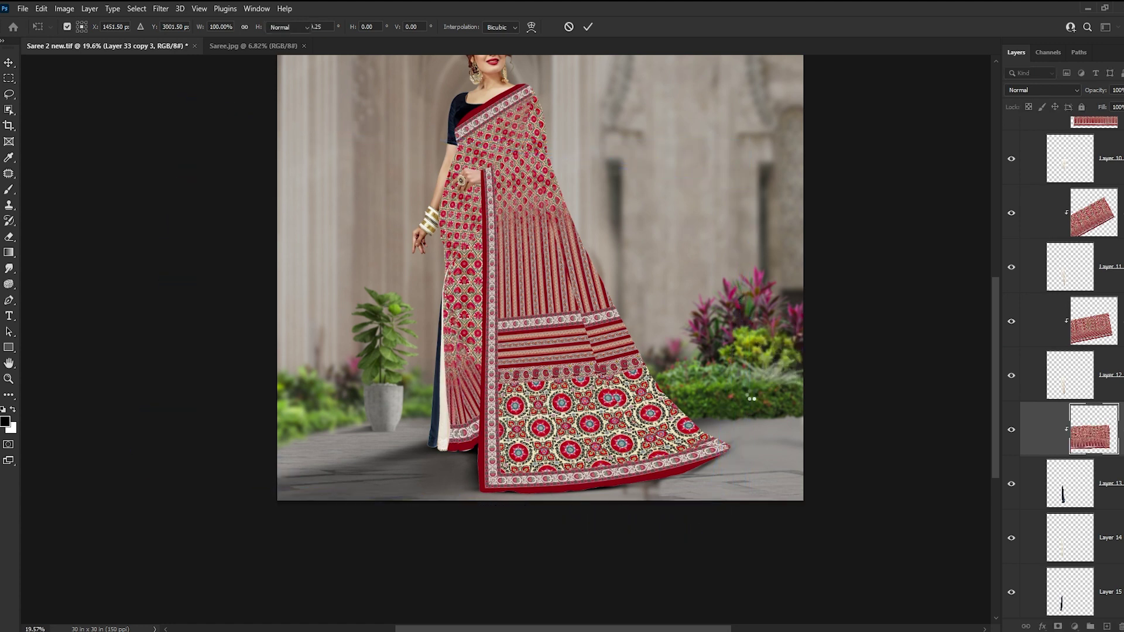
key(m)
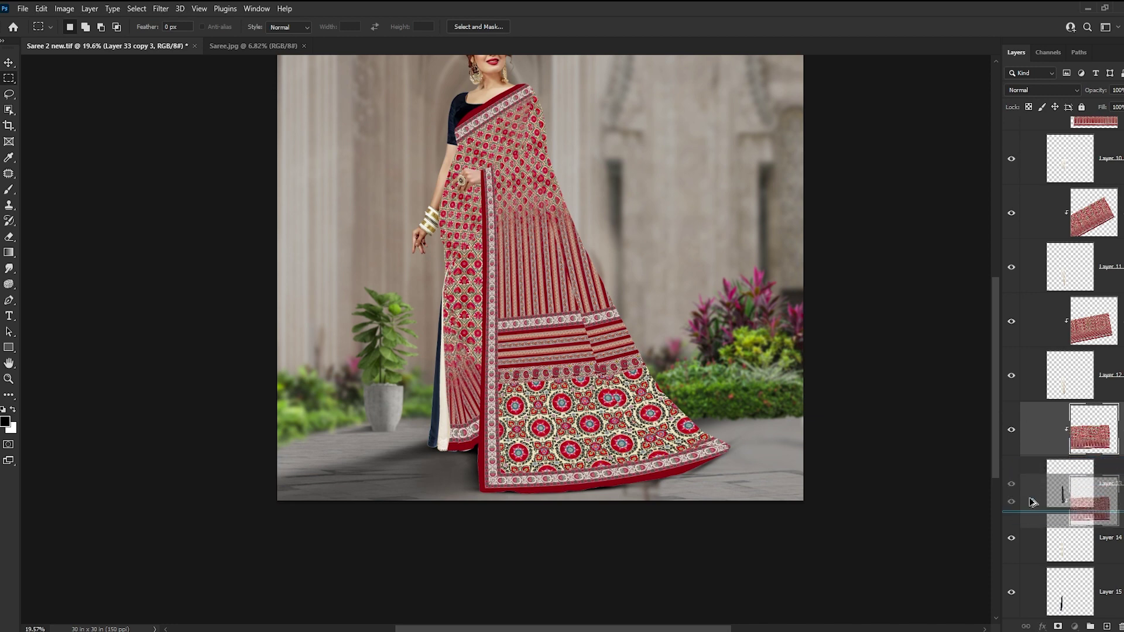
- Add Layer 33 copy 4 clipped to Layer 14, moved left, tilted about 3.6°, and nudged up
drag(1039, 429, 1083, 360)
alt+click(1118, 346)
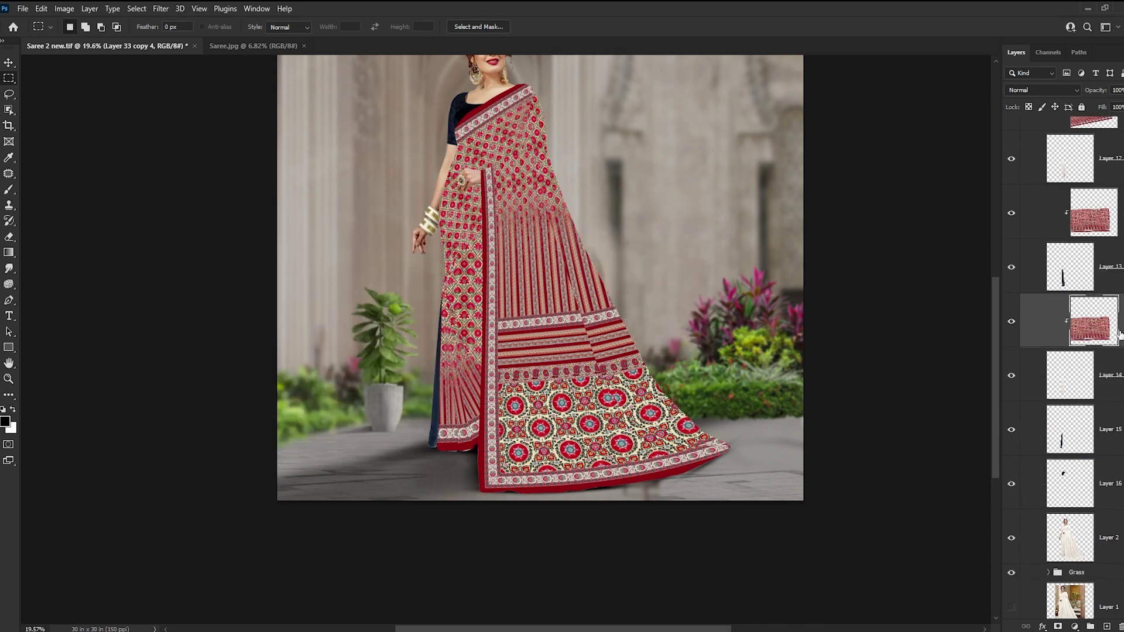
key(ctrl+t)
drag(515, 413, 497, 413)
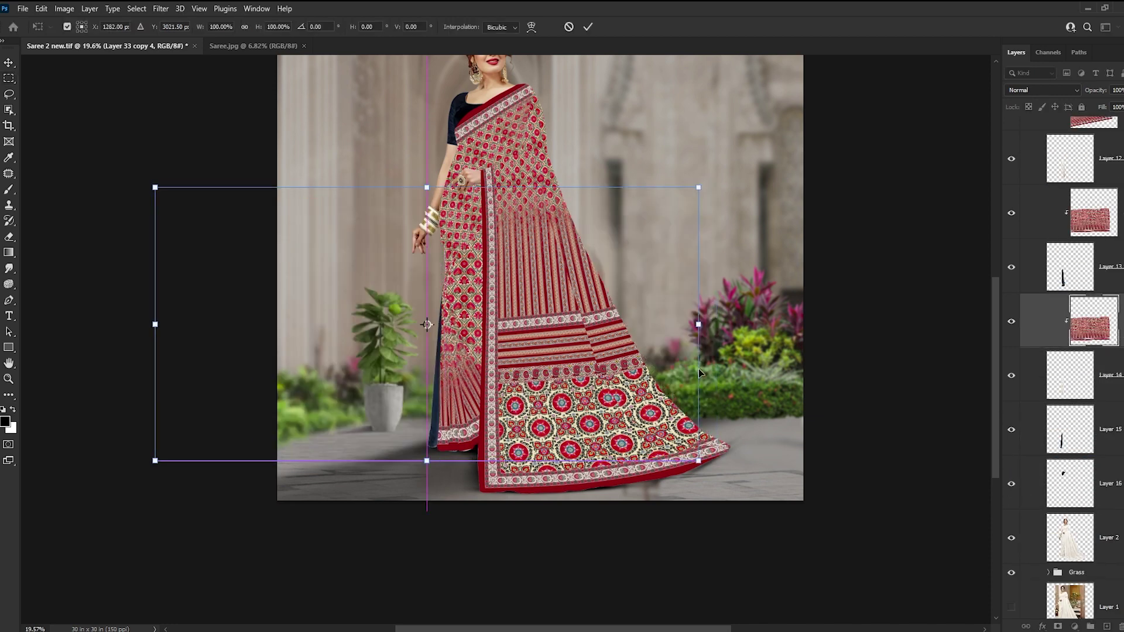
drag(698, 368, 691, 409)
drag(470, 391, 470, 389)
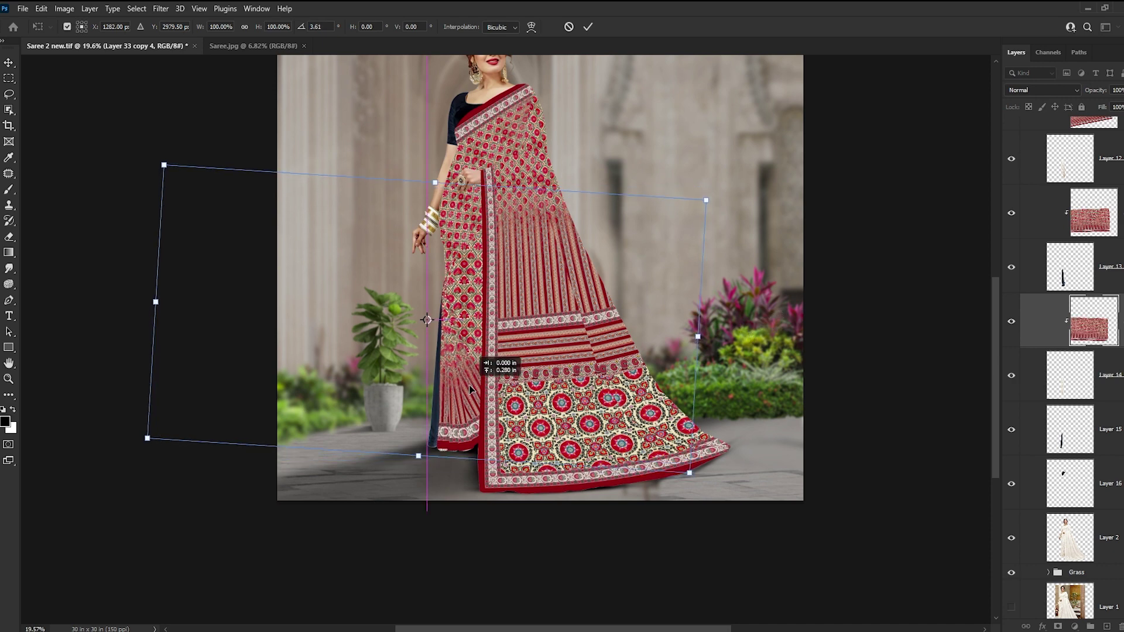
key(Return)
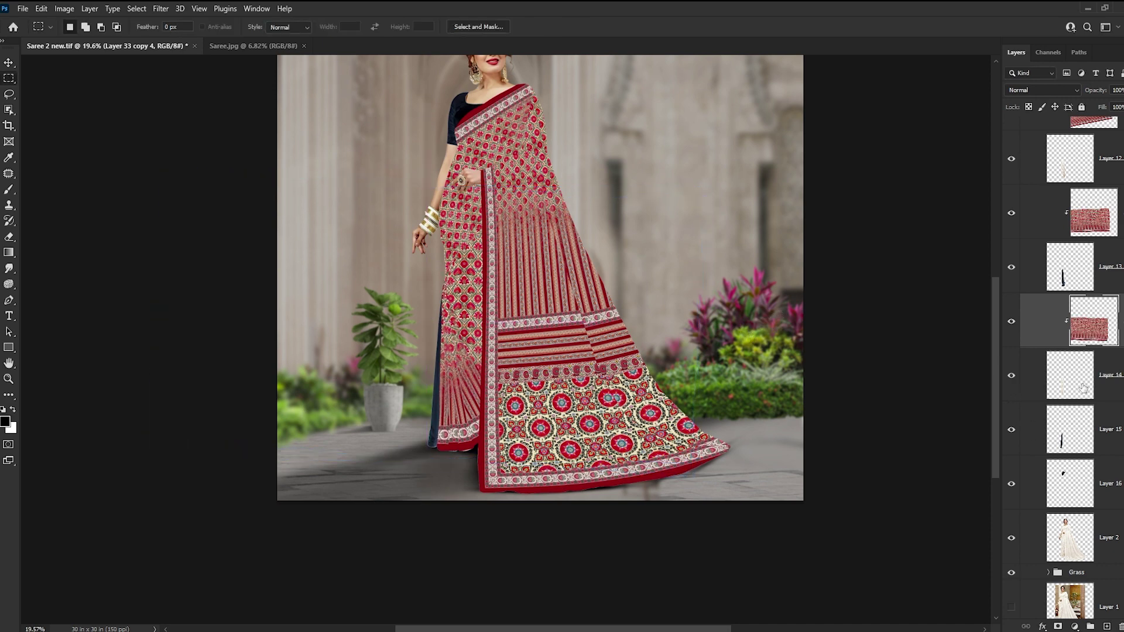
- Duplicate the pattern layer below Layer 14 and clip it to the pleat piece
drag(1044, 334, 1032, 475)
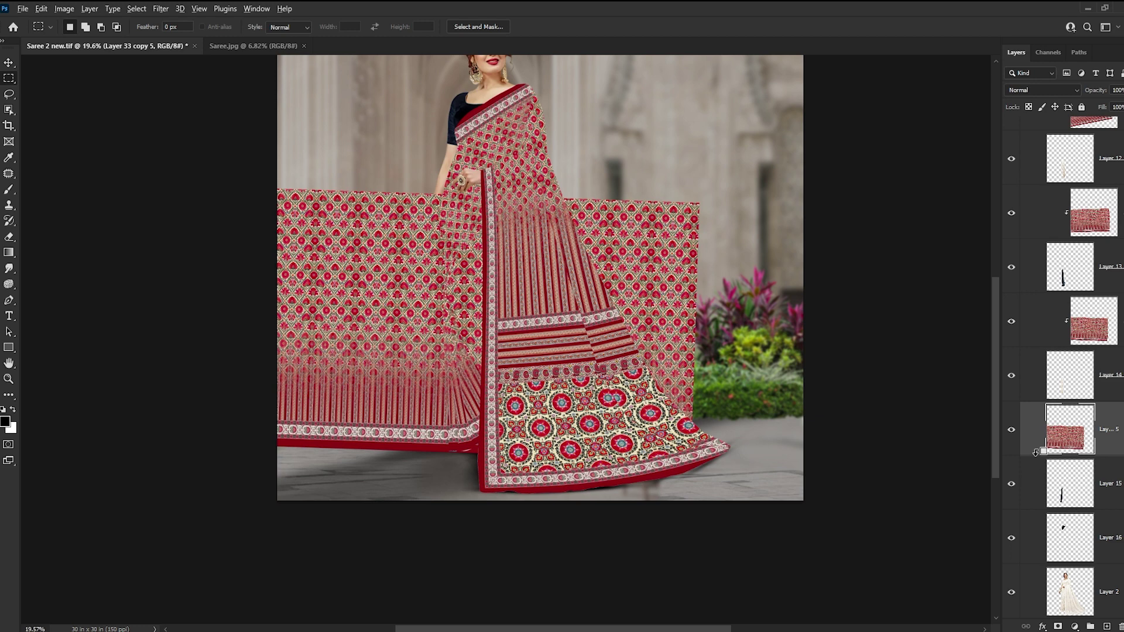
alt+click(1035, 452)
key(alt+bracketright)
key(ctrl+t)
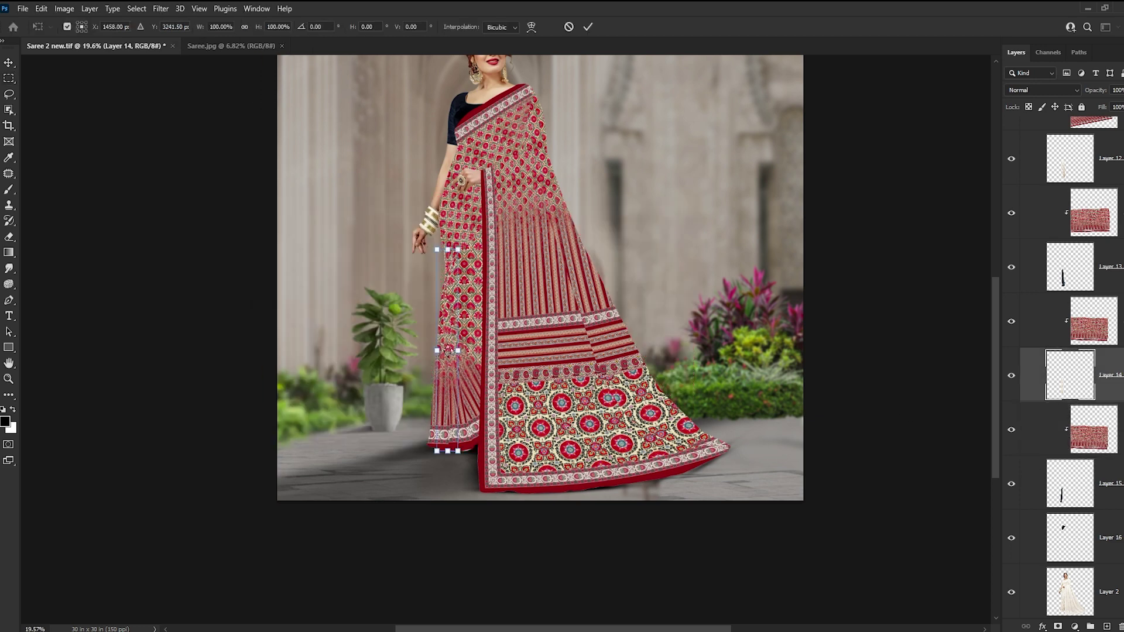
key(Return)
- Rotate the new pattern copy about 13° and position it along the pleat folds
click(1036, 440)
key(ctrl+t)
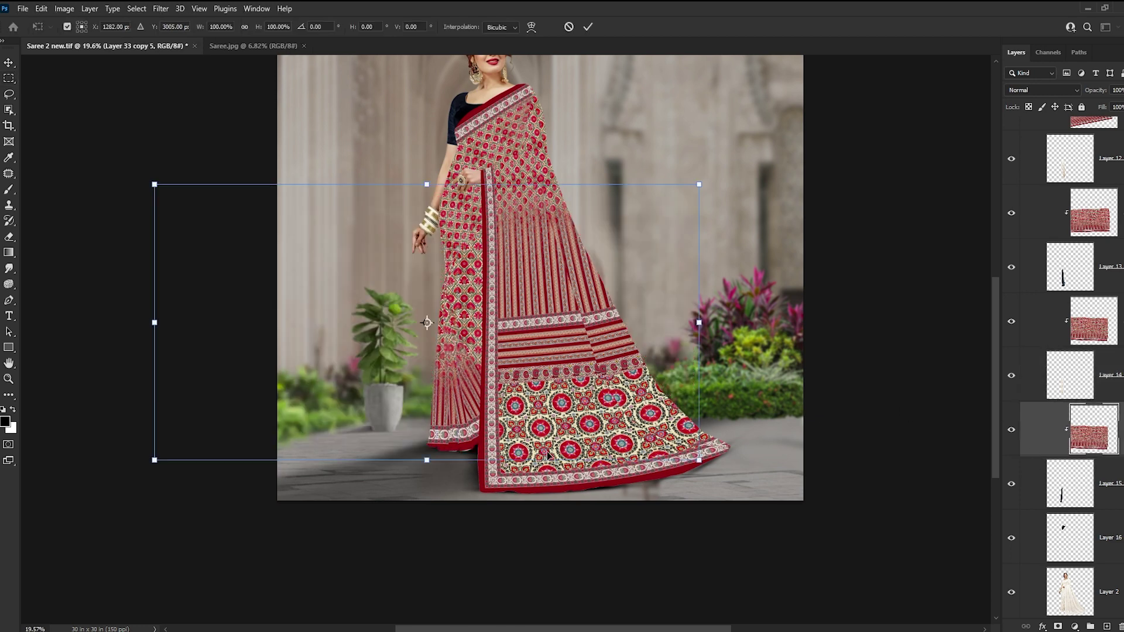
drag(550, 431, 529, 431)
drag(688, 358, 667, 436)
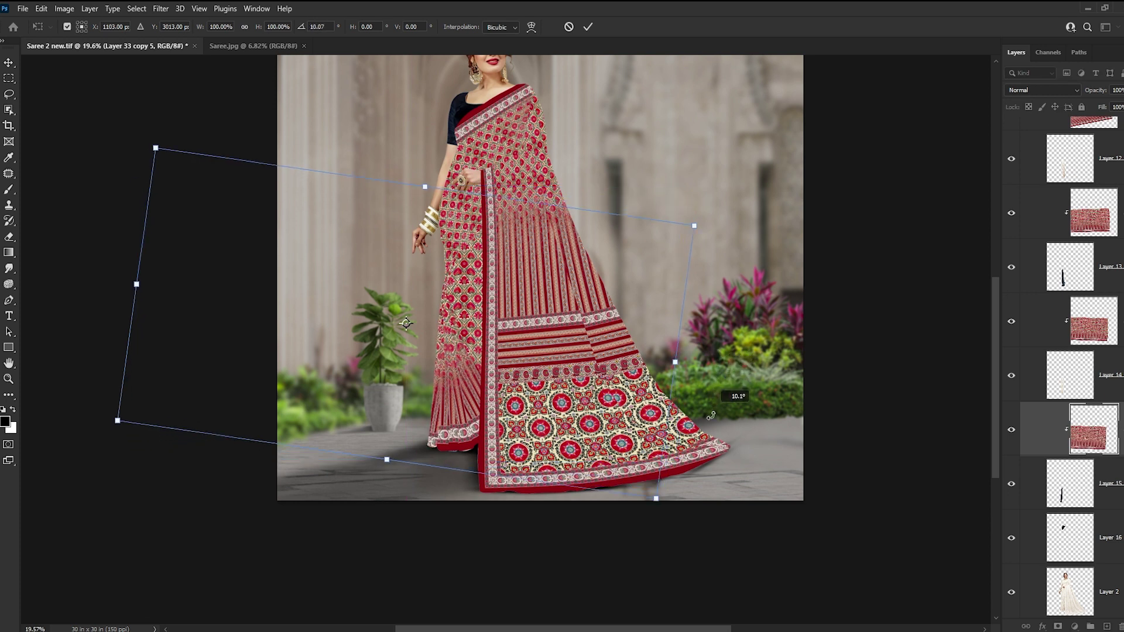
drag(567, 416, 580, 400)
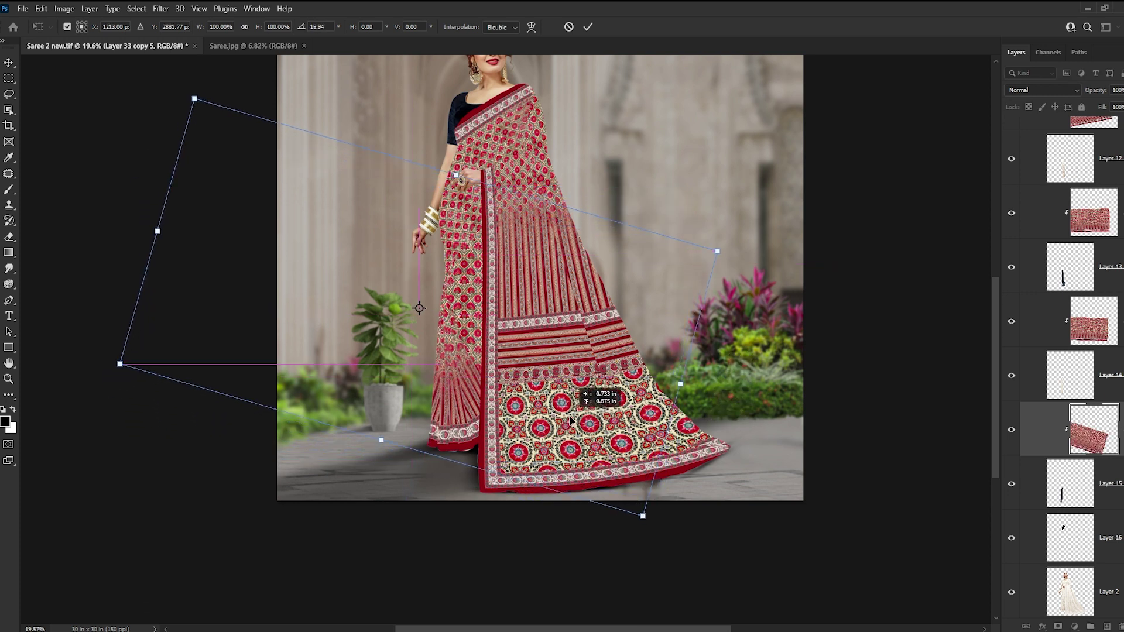
drag(388, 139, 381, 142)
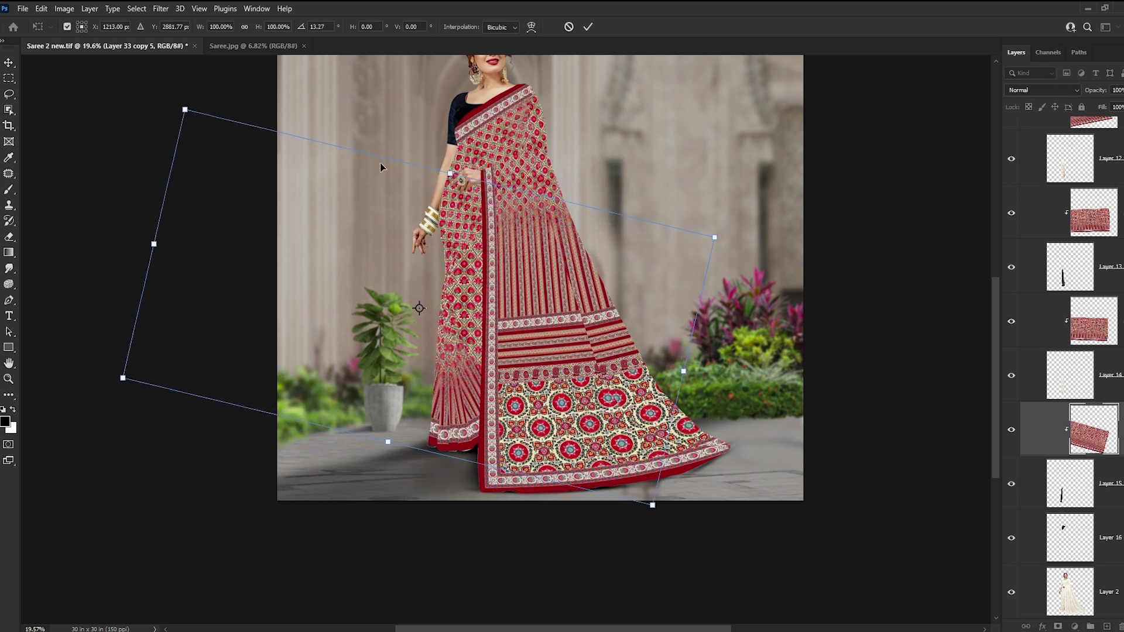
drag(430, 339, 431, 345)
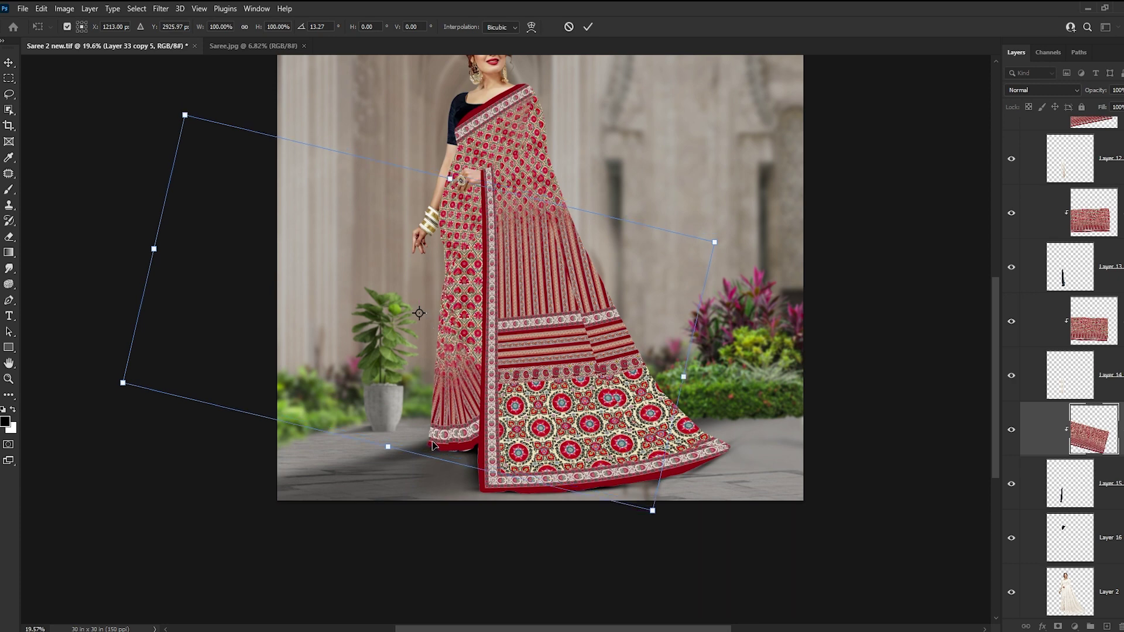
key(Return)
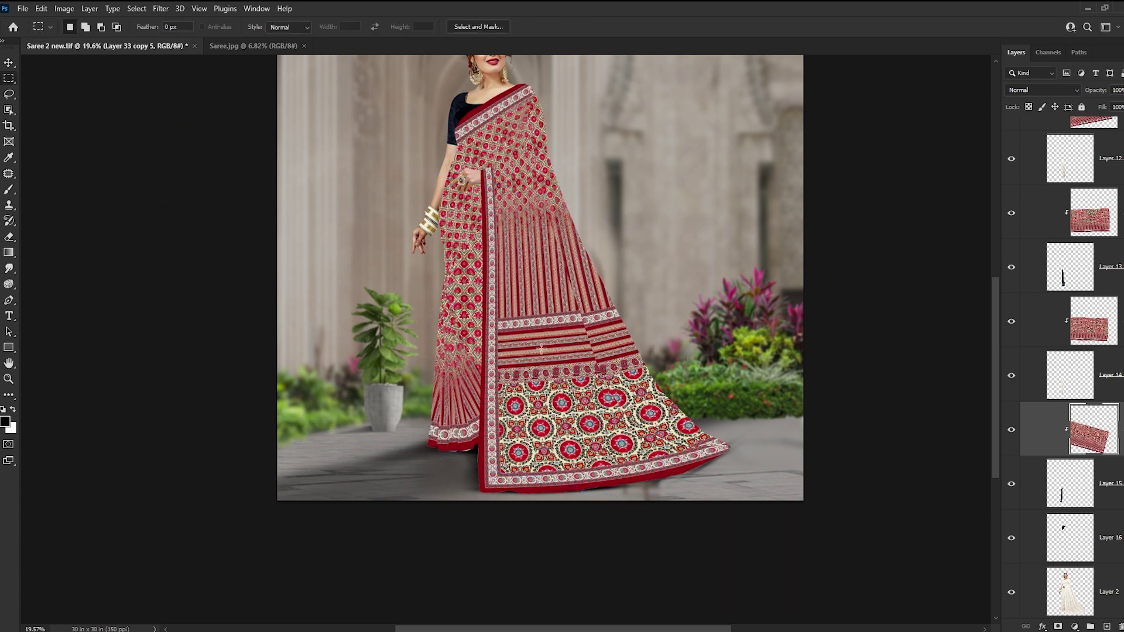
key(v)
scroll(480, 414, up, 2)
scroll(480, 415, up, 1)
scroll(486, 456, up, 3)
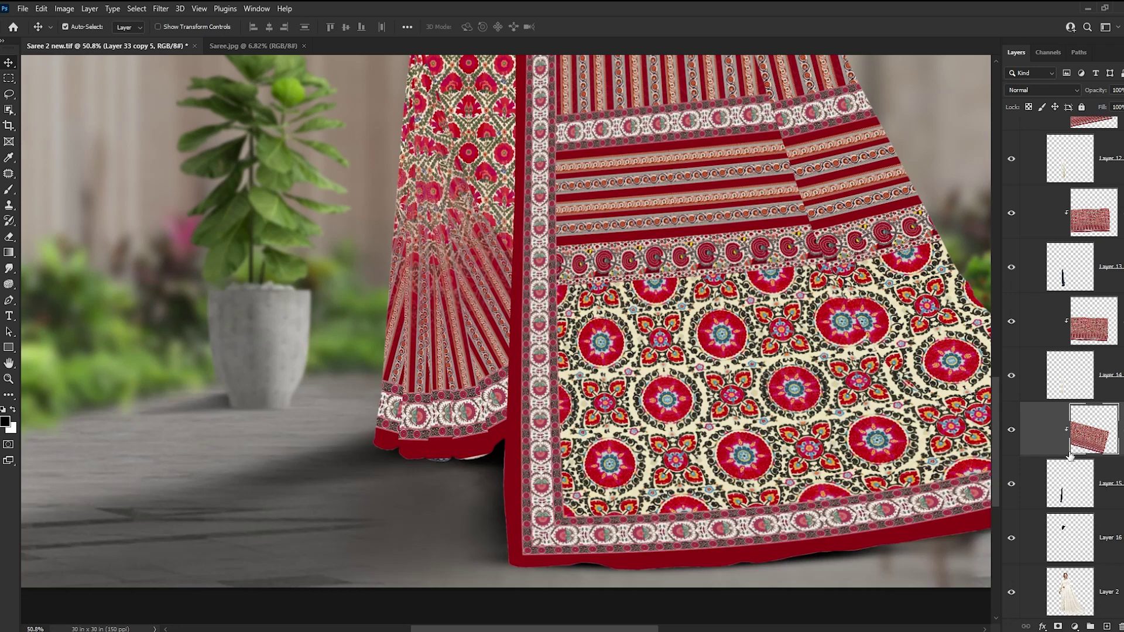
click(471, 454)
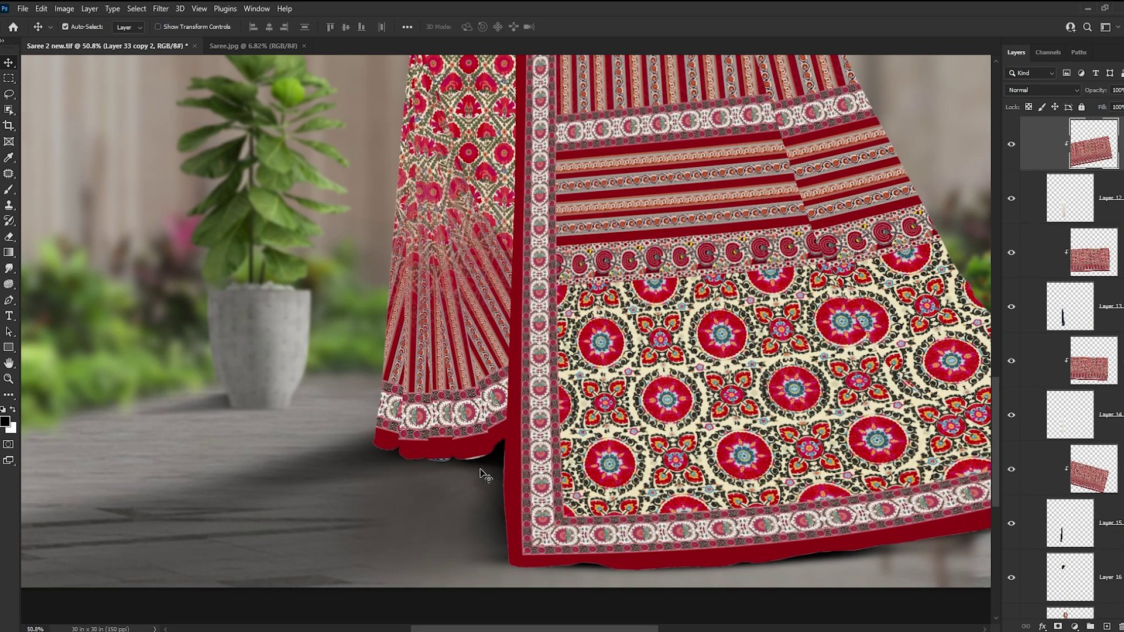
click(445, 466)
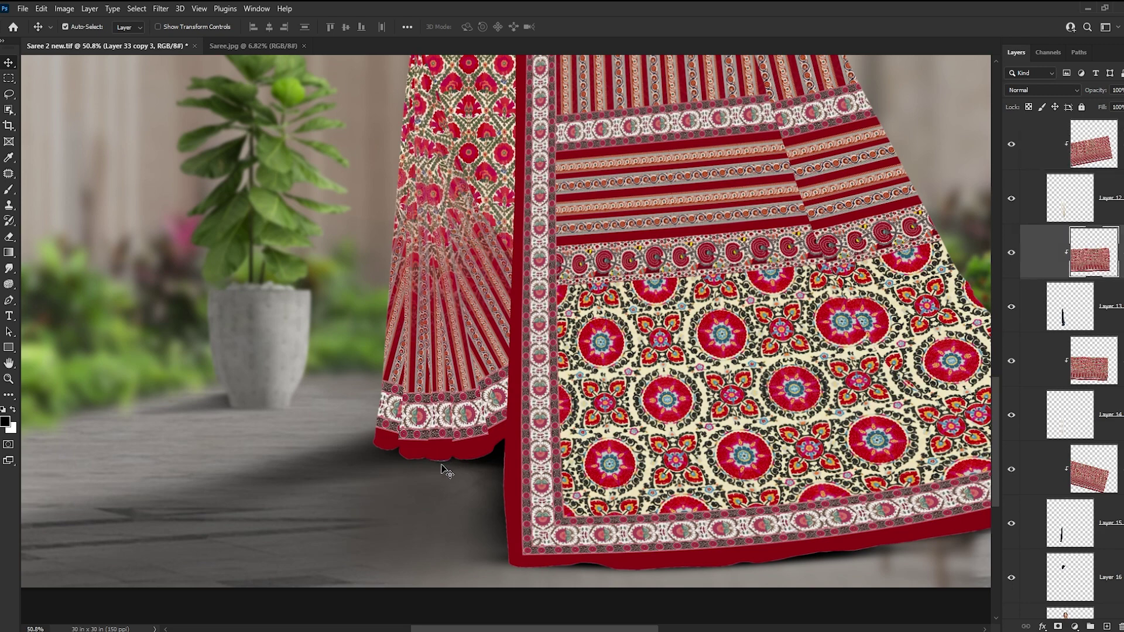
scroll(553, 518, down, 3)
scroll(553, 517, down, 3)
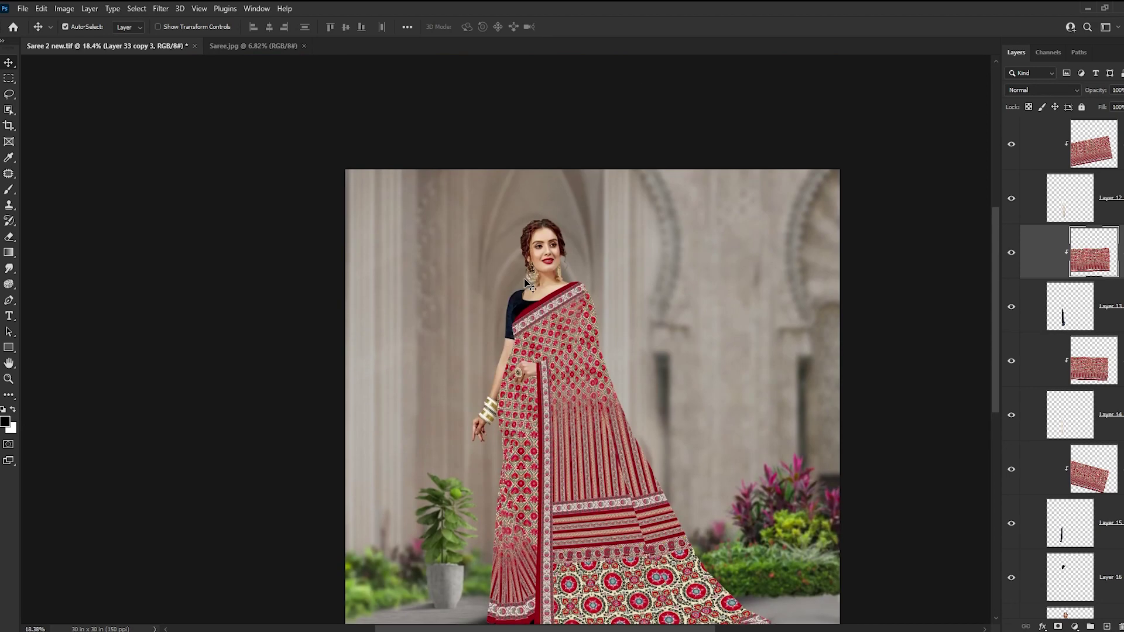
scroll(527, 325, up, 2)
click(518, 319)
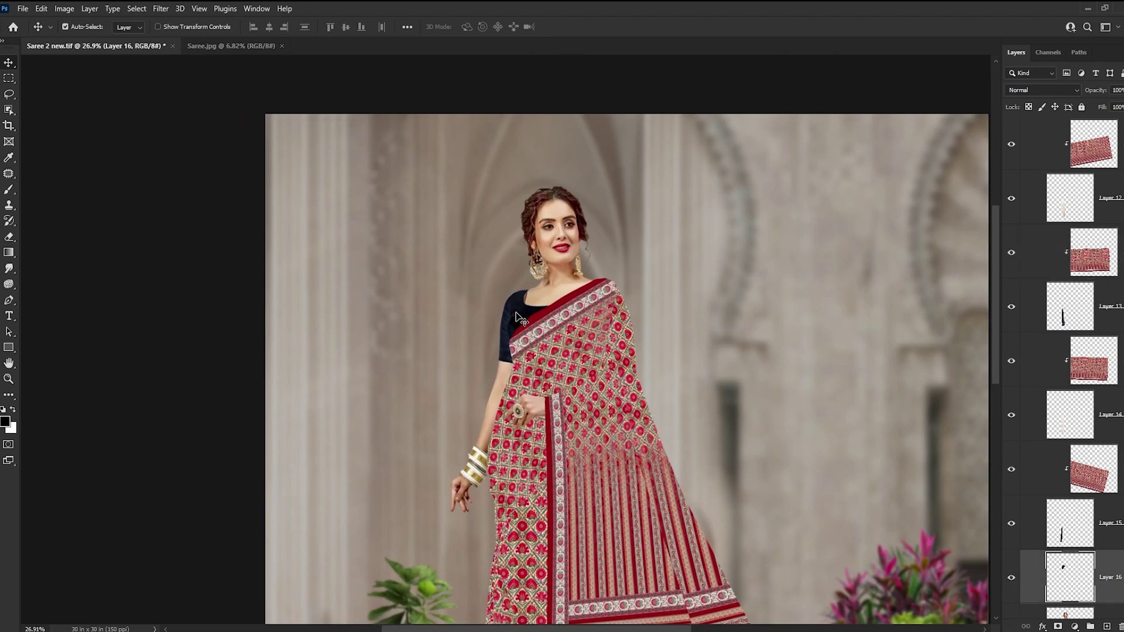
scroll(1078, 422, down, 3)
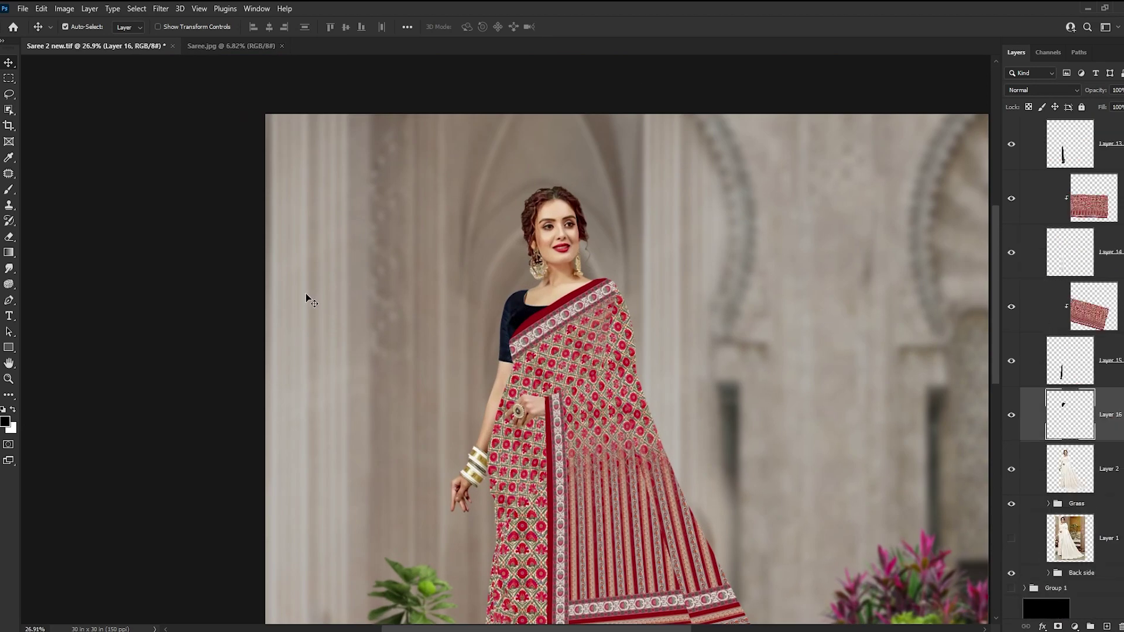
scroll(586, 355, up, 3)
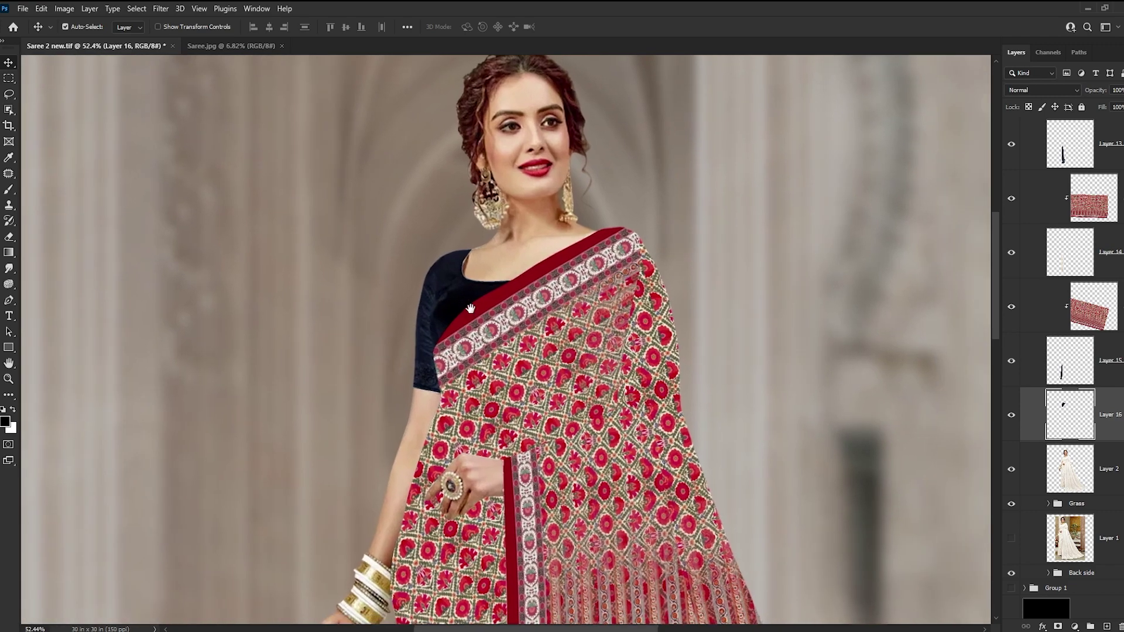
scroll(443, 287, down, 4)
scroll(501, 304, up, 2)
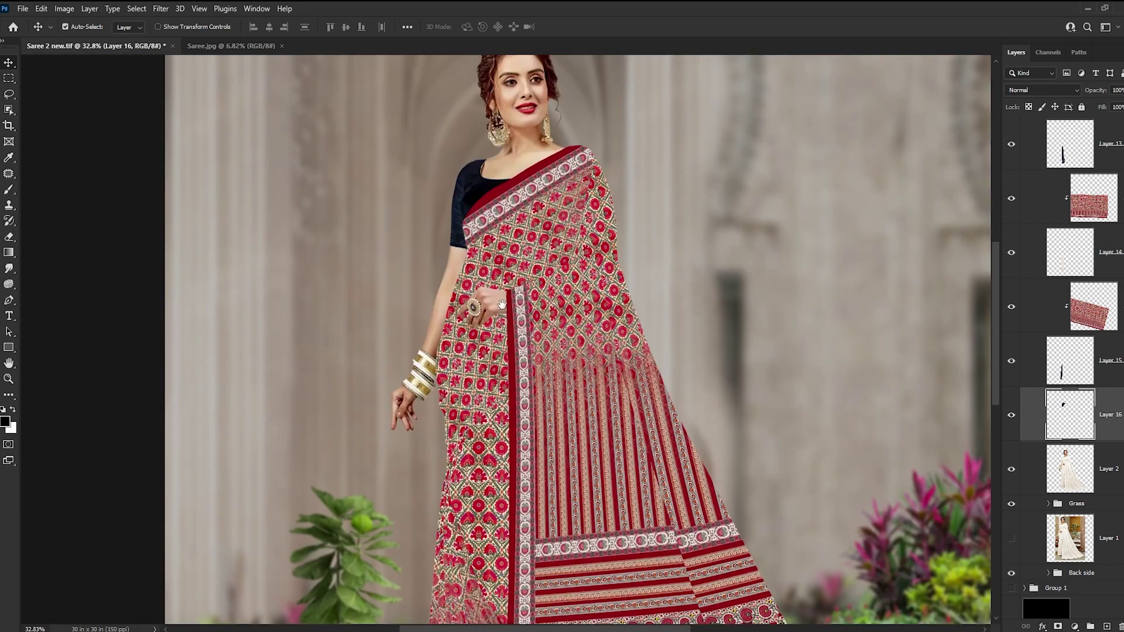
scroll(481, 339, down, 3)
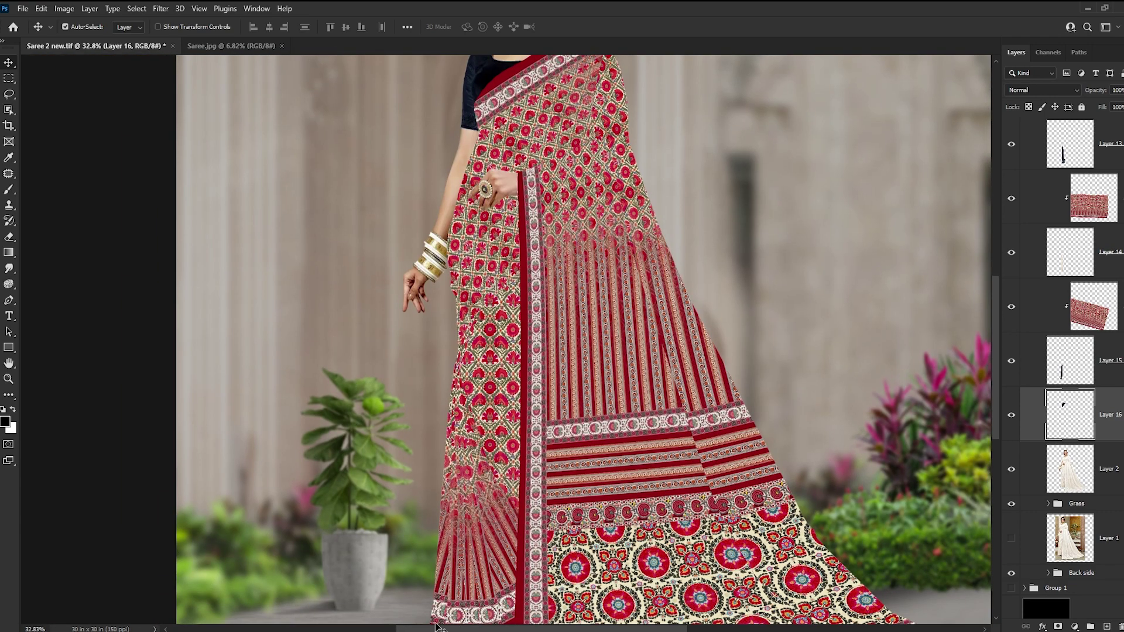
scroll(466, 451, down, 2)
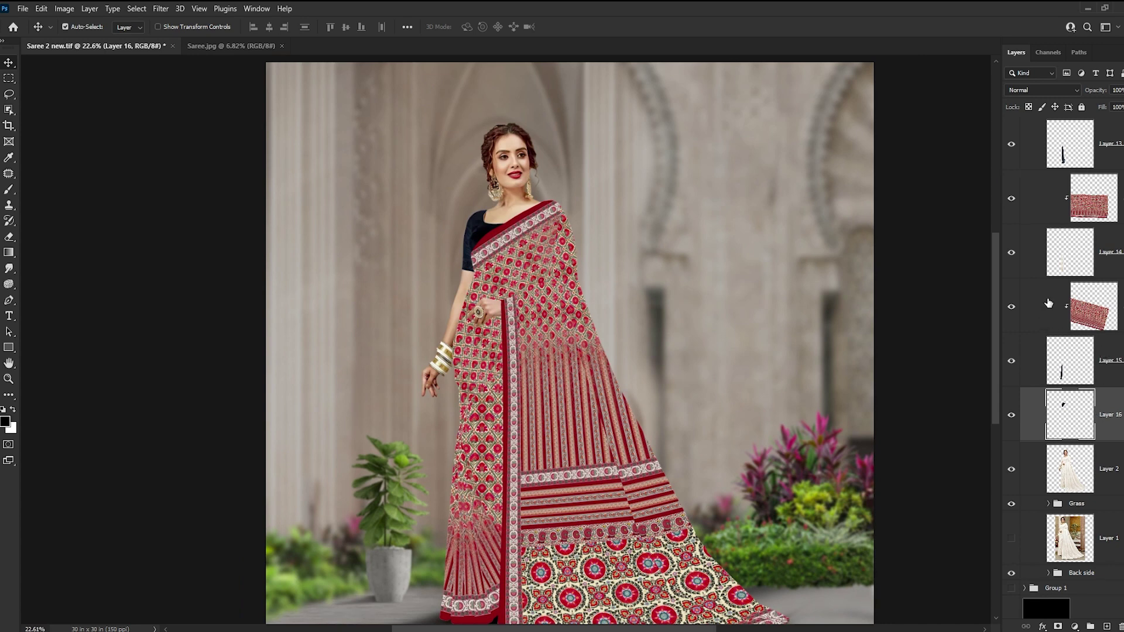
- Duplicate the pattern above Layer 16, clip it, and move it over the blouse
drag(1052, 206, 1065, 436)
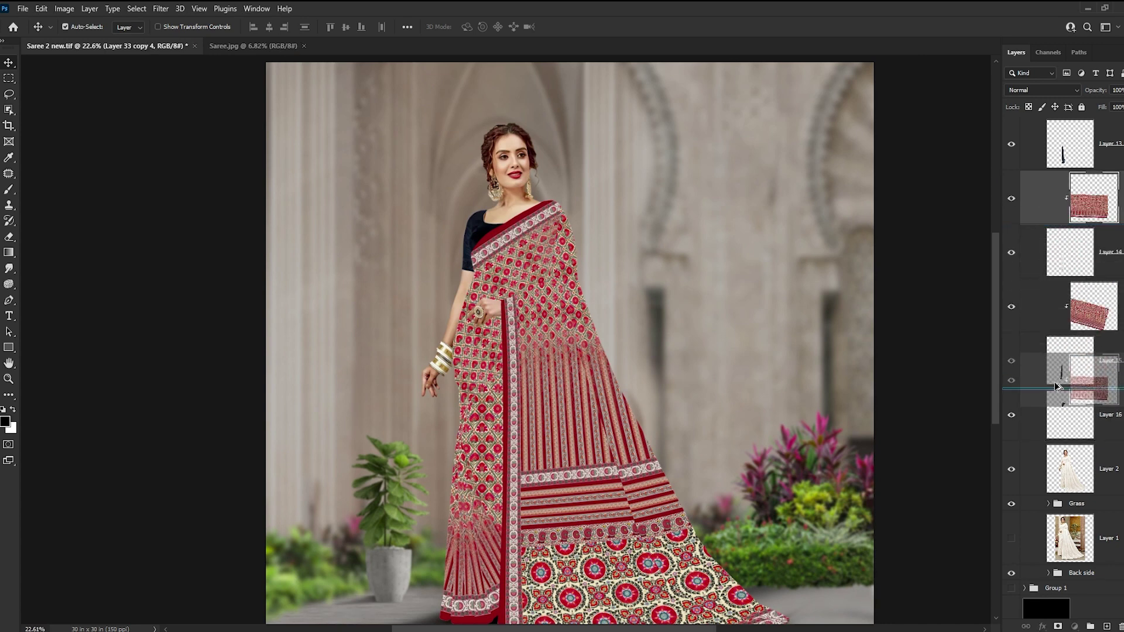
alt+click(1034, 448)
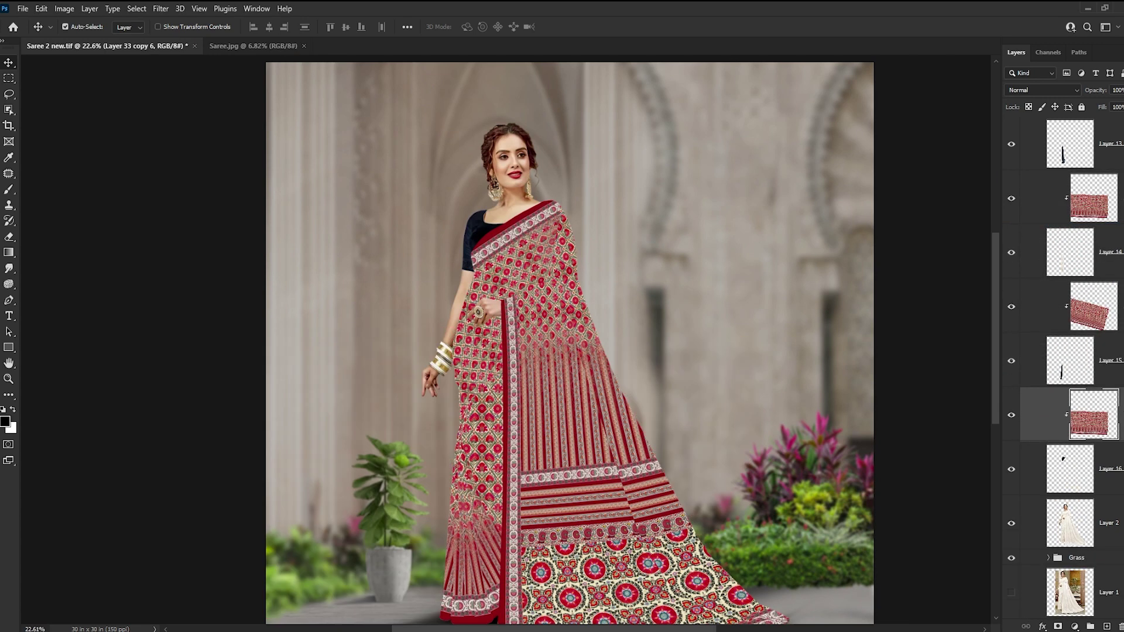
key(ctrl+t)
drag(531, 530, 591, 240)
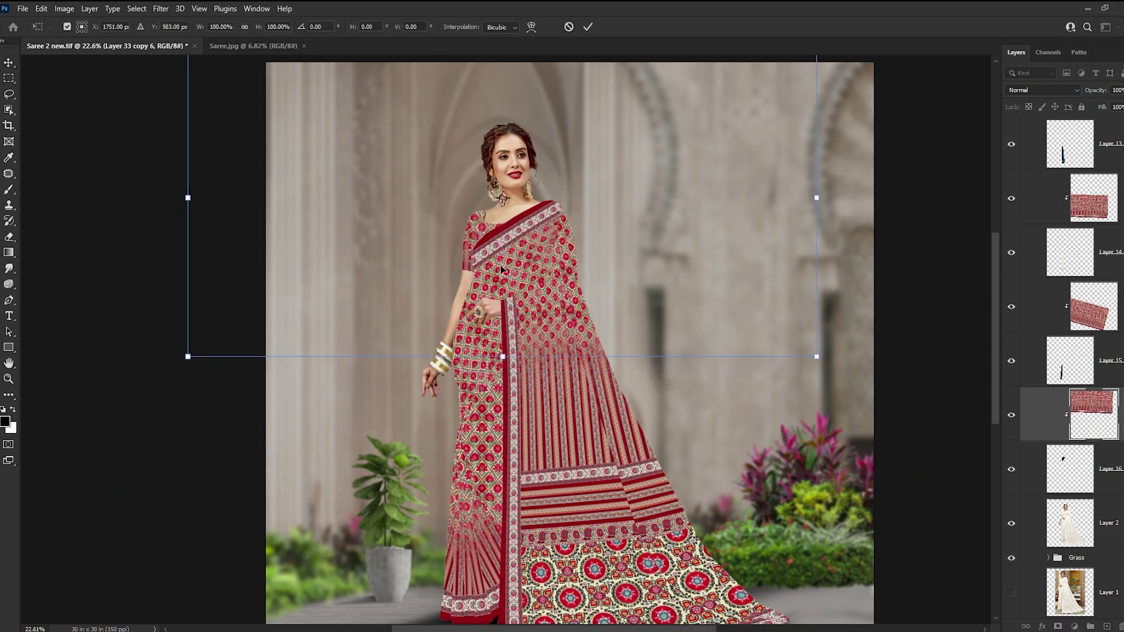
scroll(591, 240, up, 2)
mouse_move(487, 238)
mouse_down()
mouse_move(471, 278)
mouse_move(492, 350)
mouse_up()
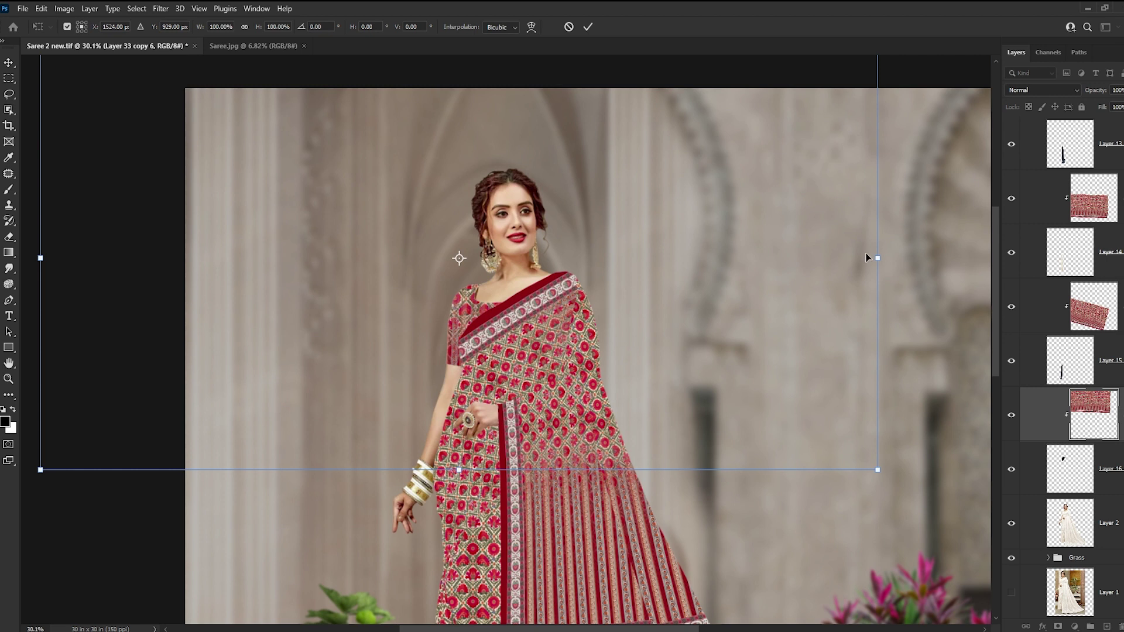
- Scale the blouse pattern copy to about 38% and tilt it slightly to fit the sleeve
drag(874, 255, 776, 255)
drag(857, 471, 645, 349)
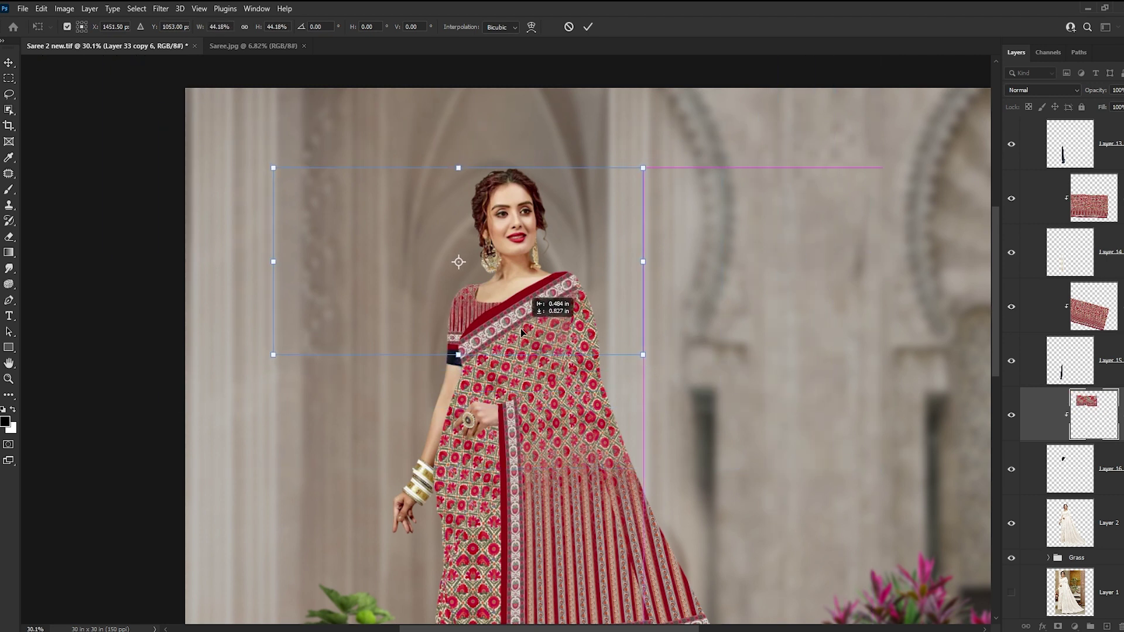
drag(535, 309, 519, 334)
scroll(639, 209, up, 3)
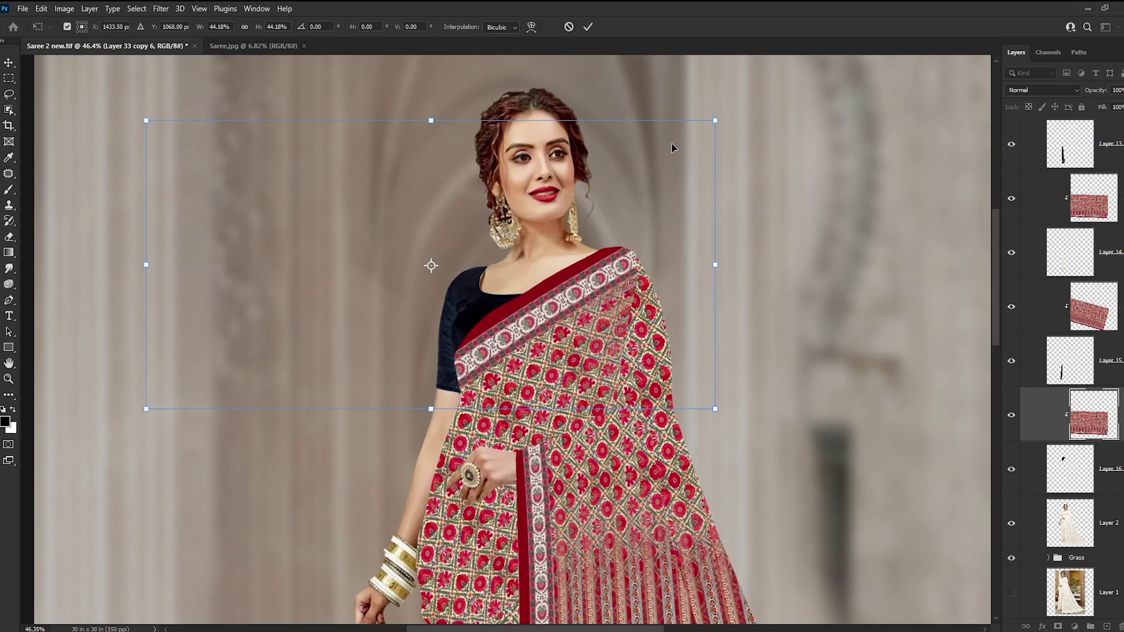
drag(674, 173, 660, 186)
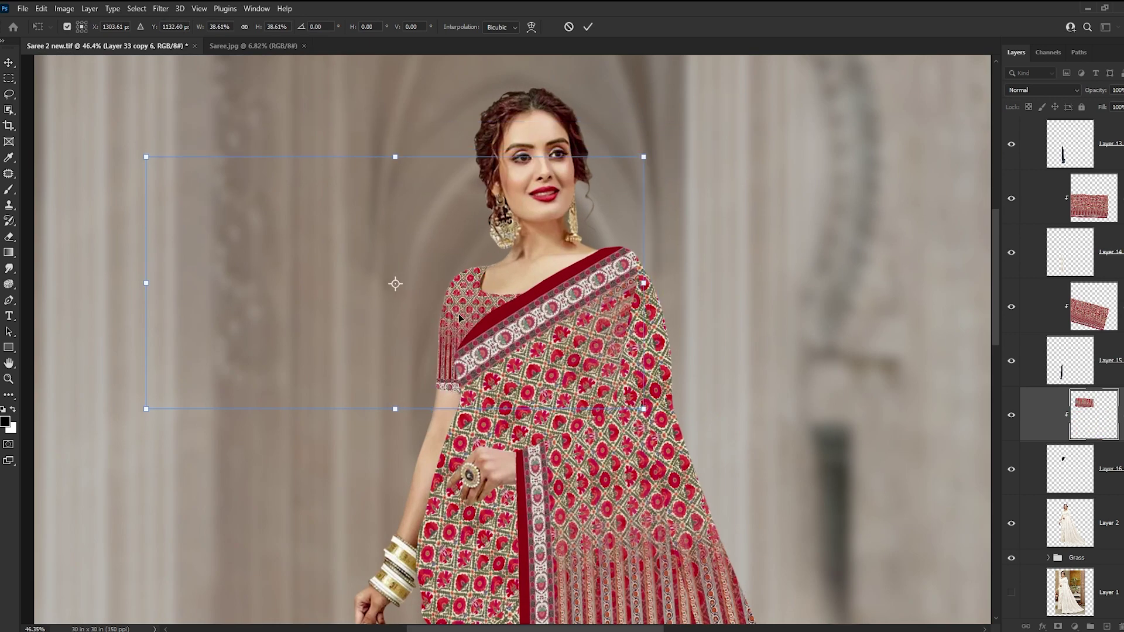
drag(457, 325, 469, 307)
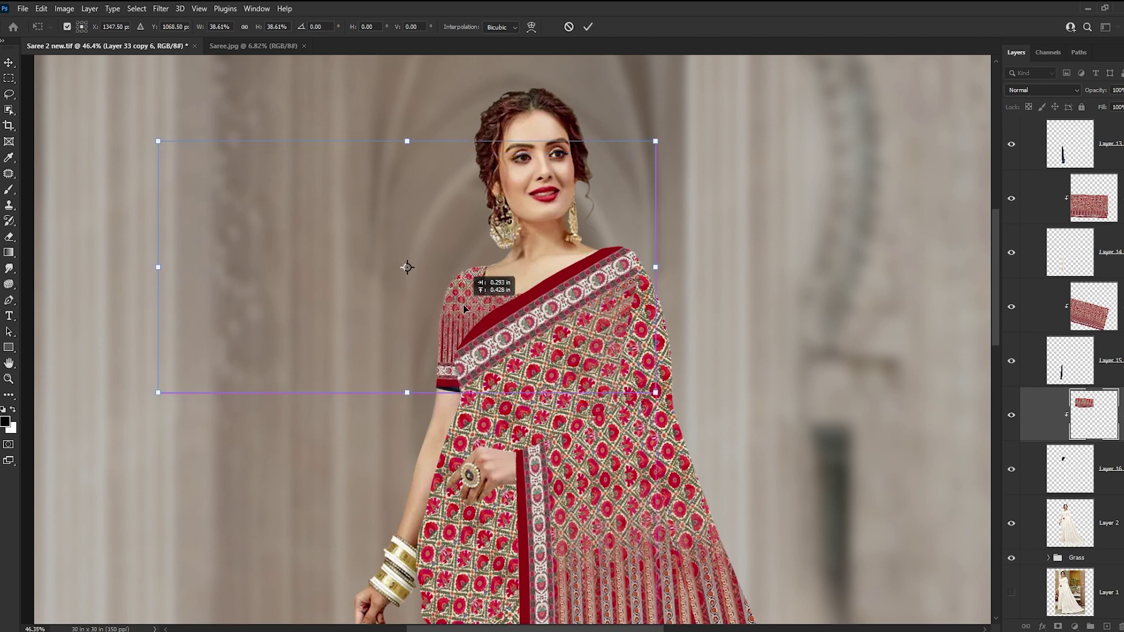
drag(685, 310, 684, 345)
key(Return)
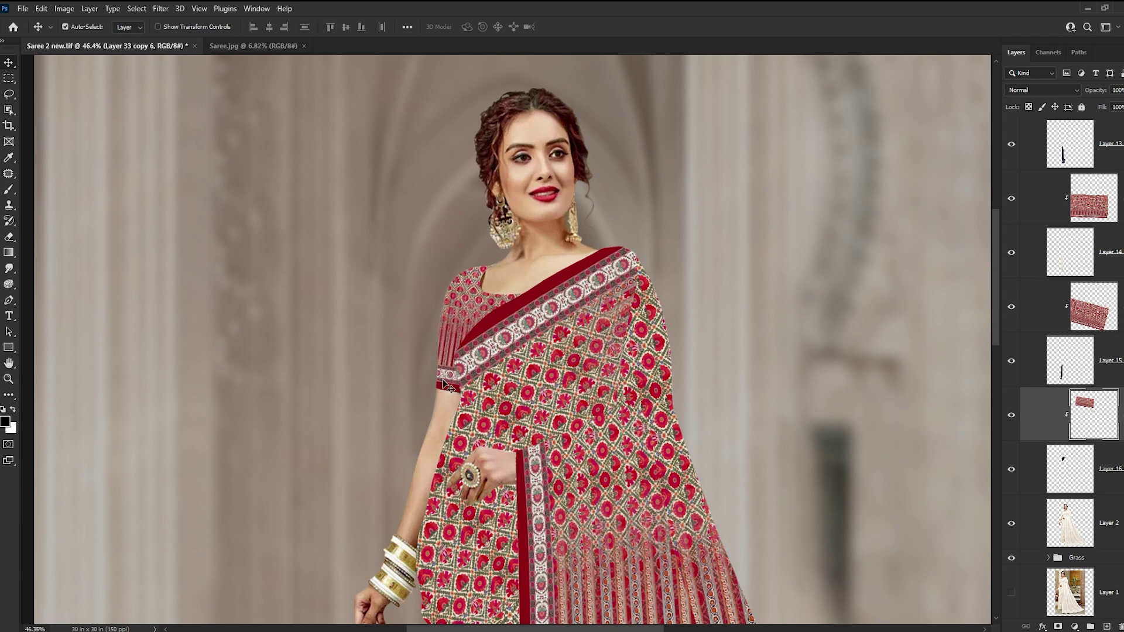
key(ctrl+plus)
key(ctrl+plus)
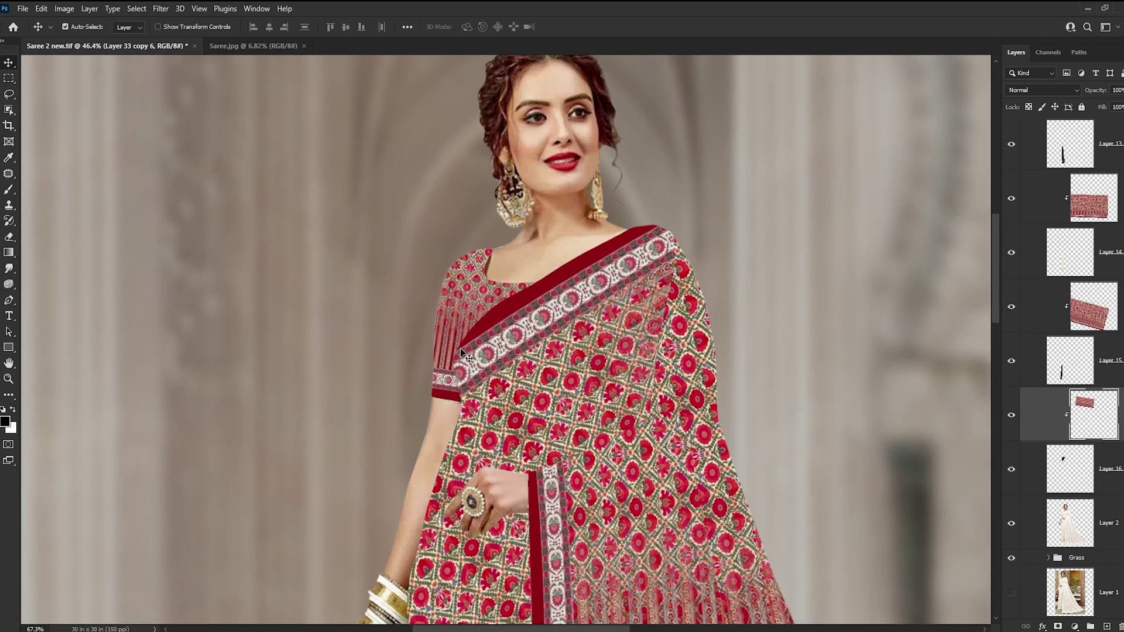
- Trace a closed pen path around the blouse sleeve and convert it to a selection
click(1112, 471)
key(p)
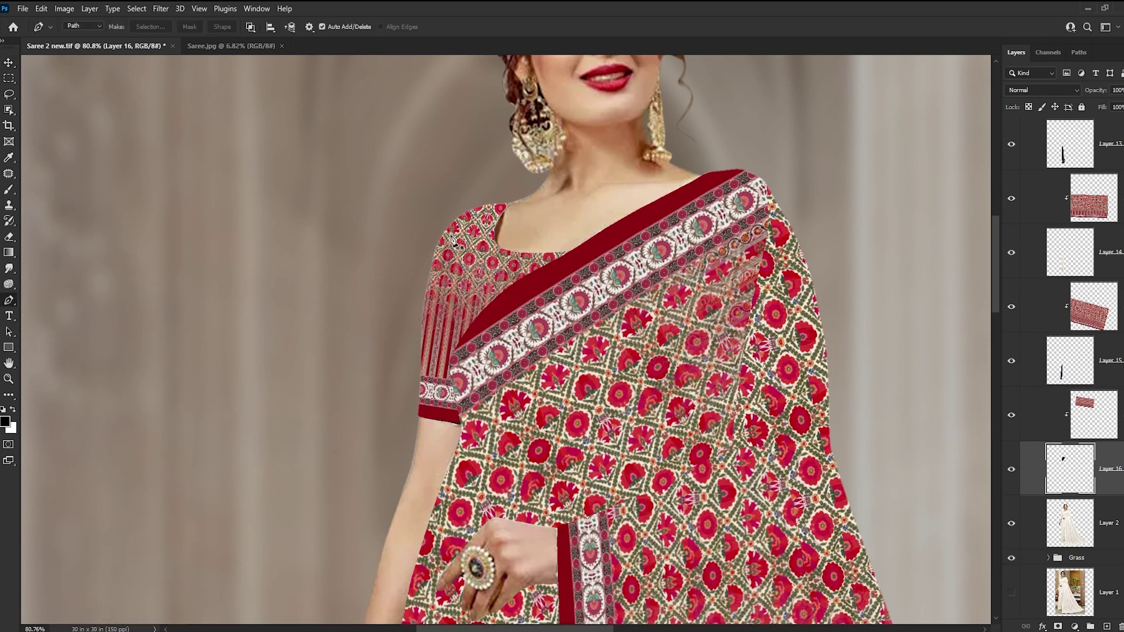
click(460, 212)
click(450, 288)
click(453, 331)
click(453, 353)
click(509, 337)
click(573, 299)
click(585, 256)
click(579, 221)
click(535, 187)
drag(509, 184, 471, 192)
click(458, 212)
key(ctrl+Return)
- Copy the sleeve selection to its own layer and clip a duplicated pattern copy to it
key(ctrl+j)
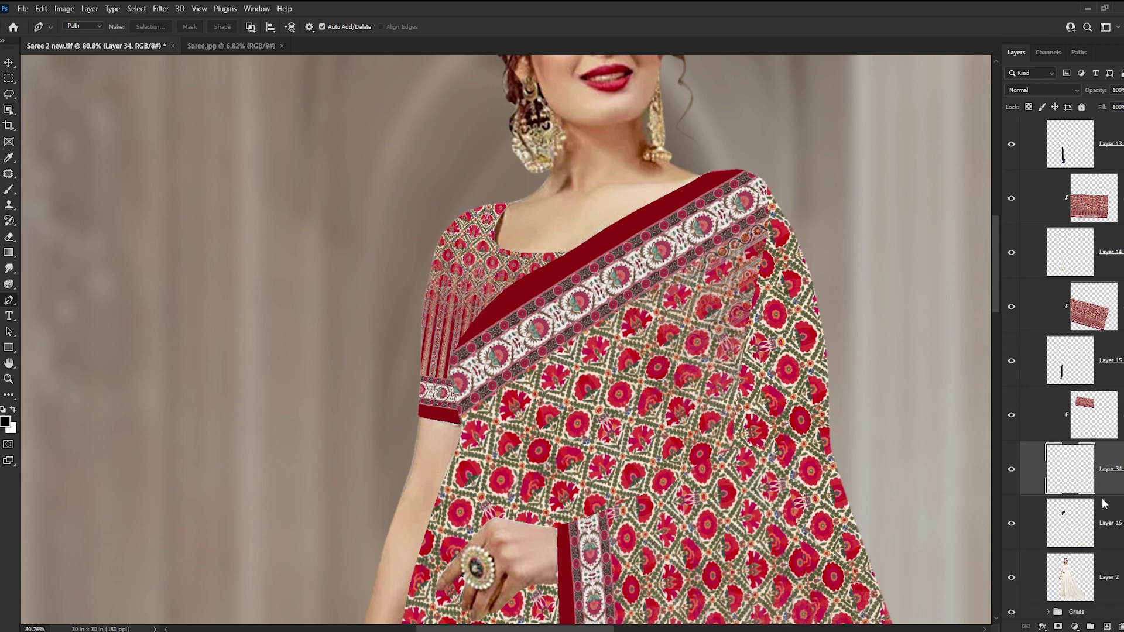
key(alt+])
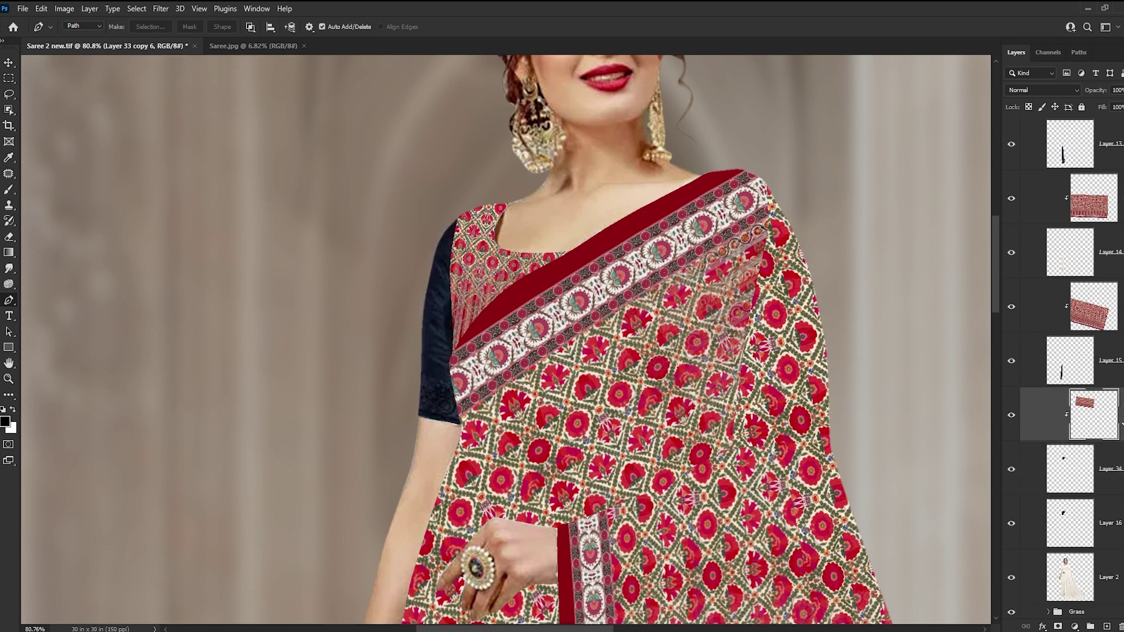
drag(1122, 422, 1117, 556)
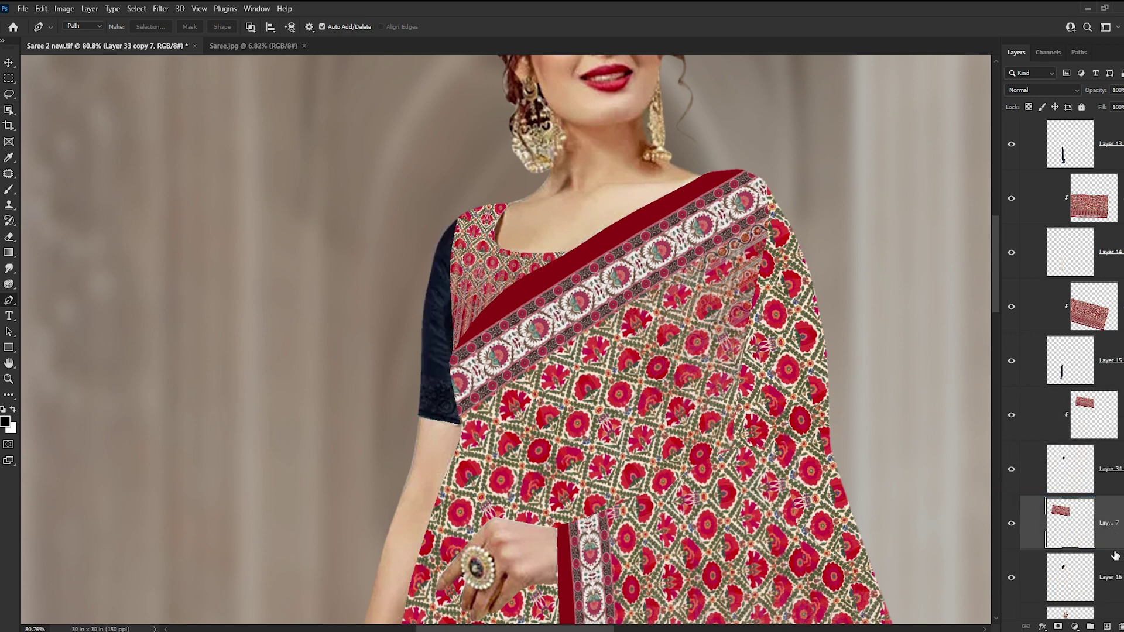
alt+click(1113, 551)
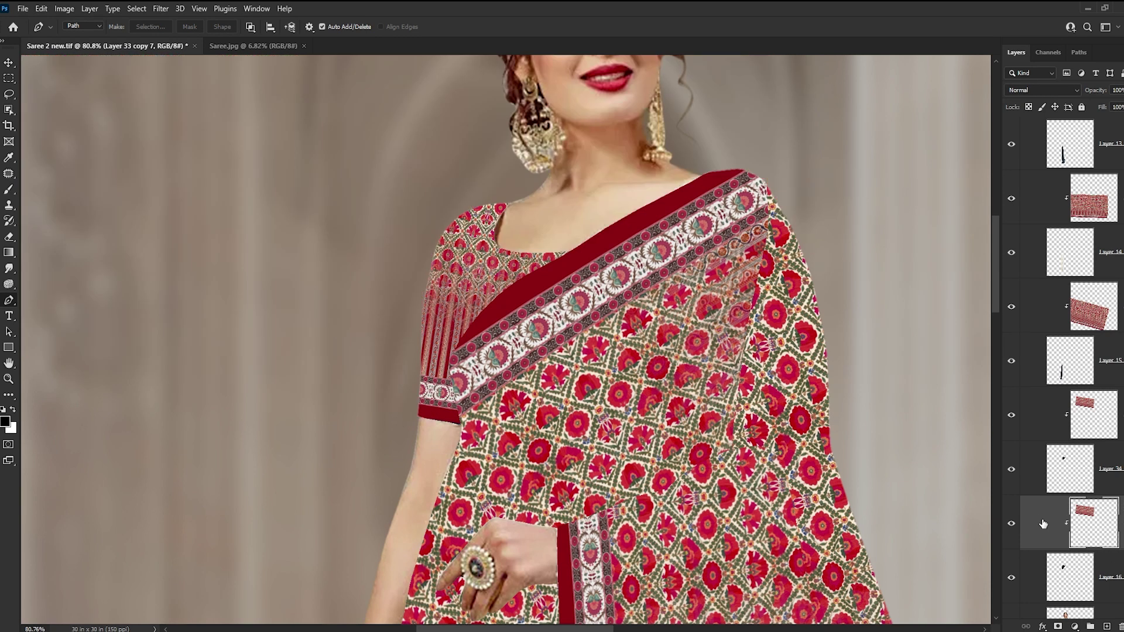
- Shift the sleeve pattern left so it covers the left sleeve
click(1103, 433)
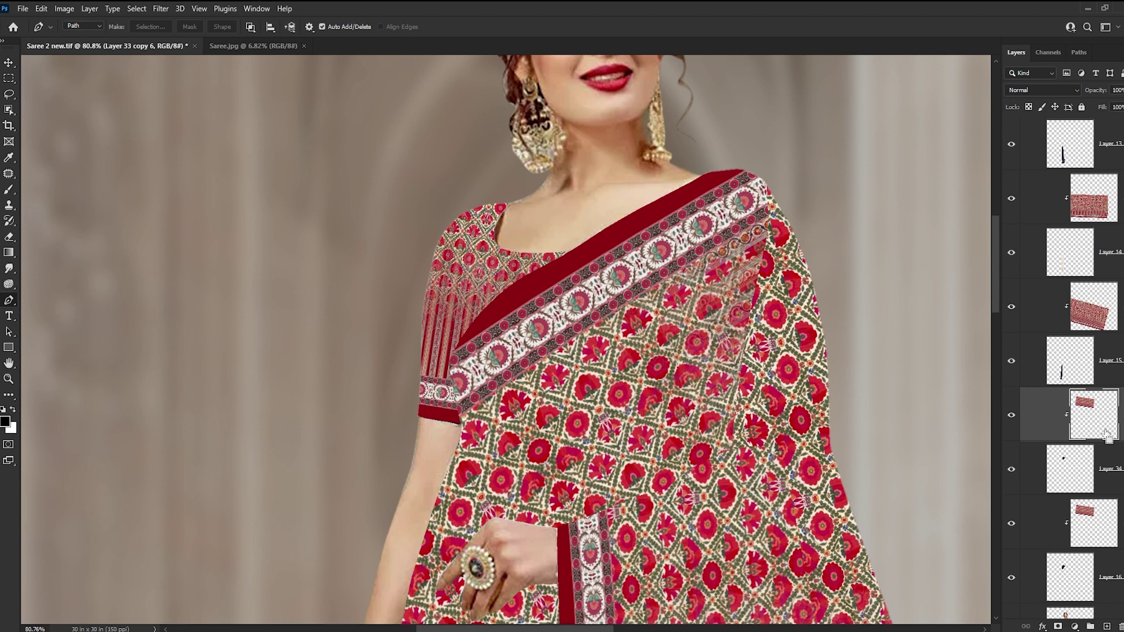
key(ctrl+t)
mouse_move(656, 281)
mouse_down()
mouse_move(608, 296)
mouse_move(561, 370)
mouse_up()
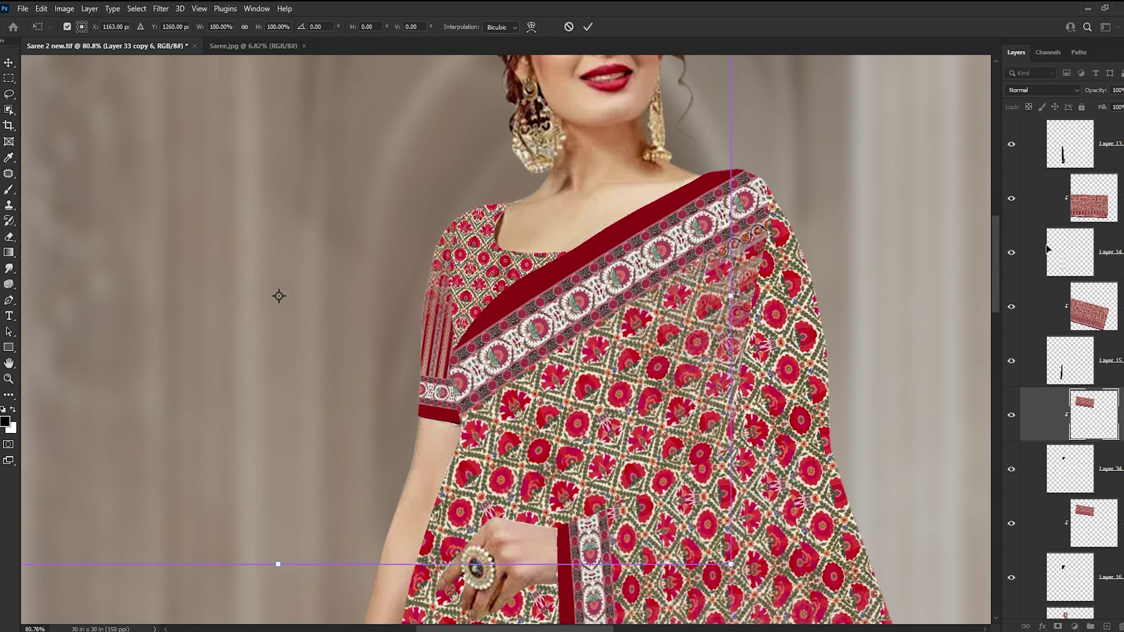
key(Return)
key(p)
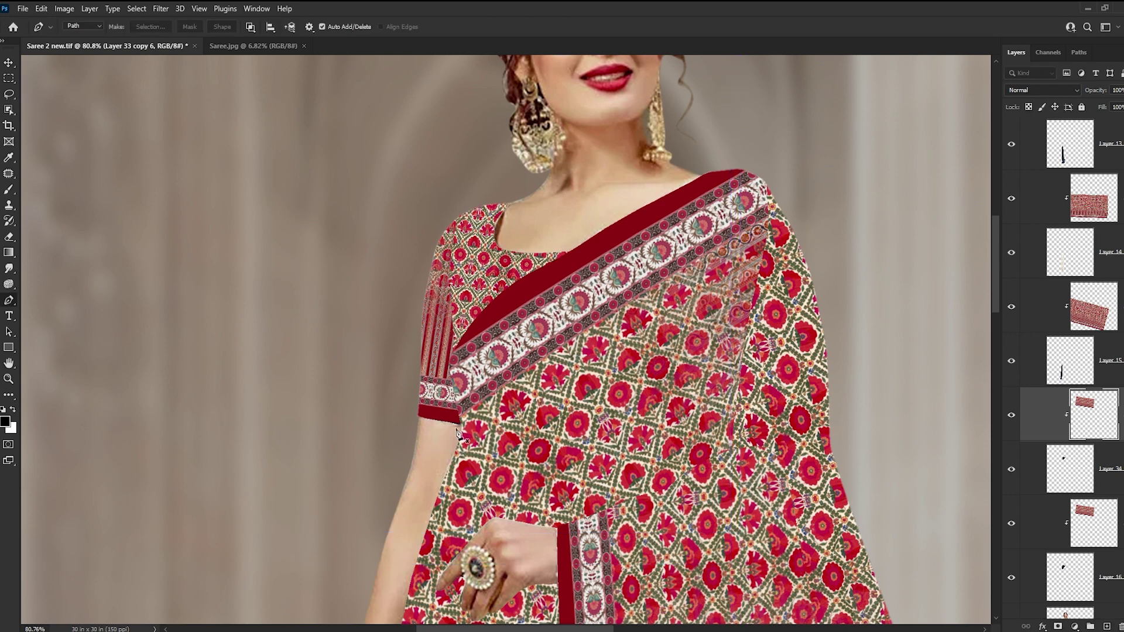
click(1052, 530)
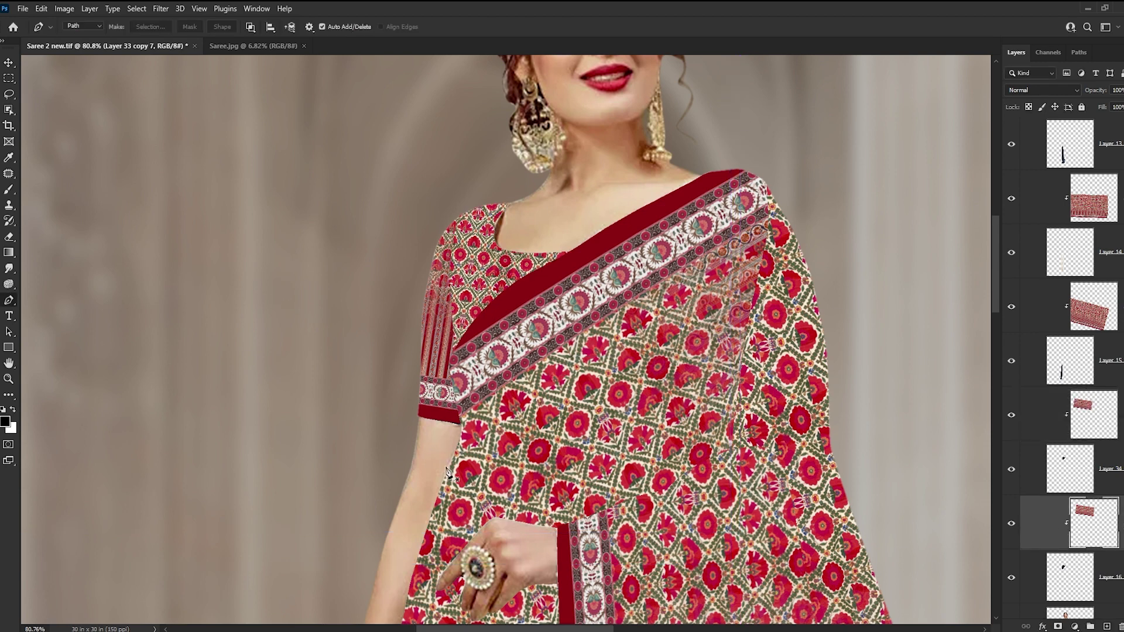
key(v)
scroll(435, 416, down, 2)
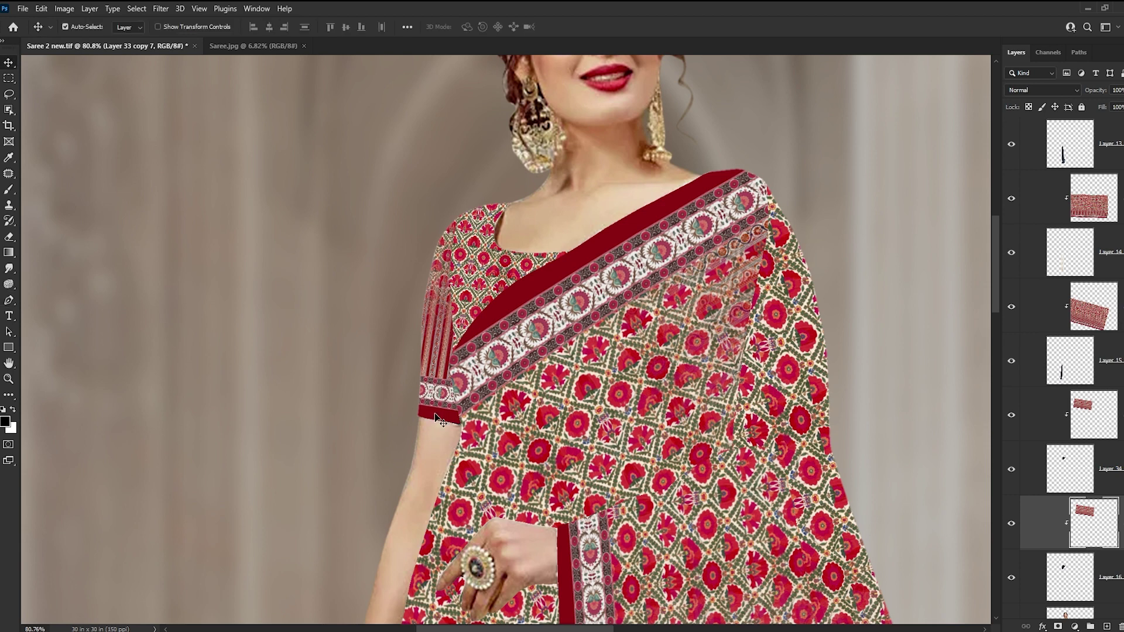
scroll(435, 417, down, 2)
scroll(494, 451, down, 2)
scroll(495, 451, down, 2)
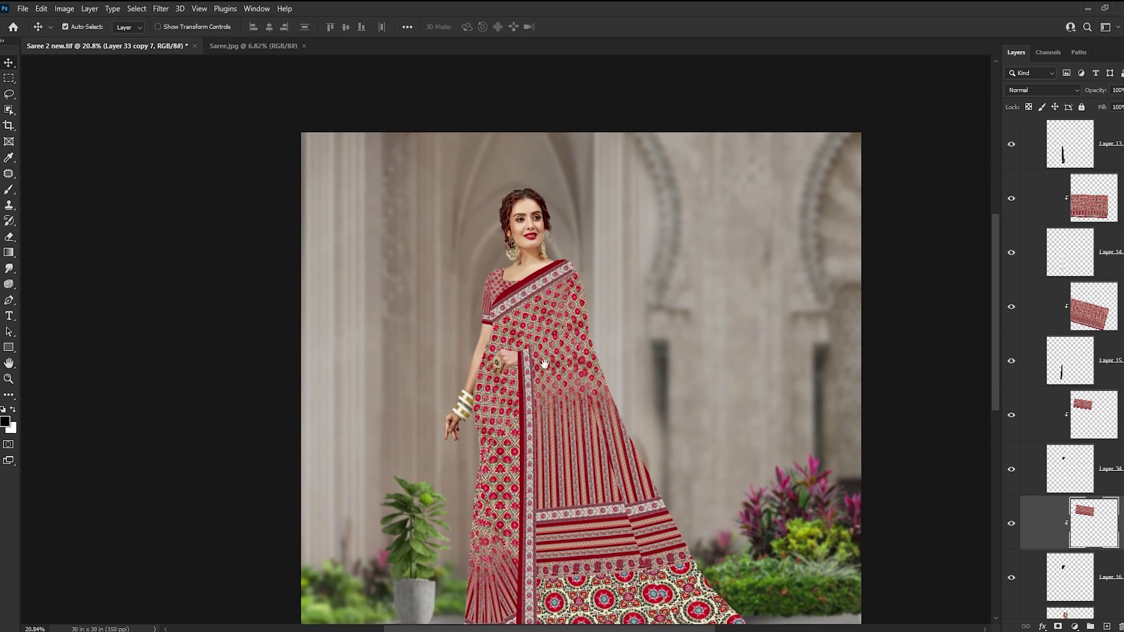
scroll(521, 404, down, 2)
scroll(545, 357, down, 2)
scroll(550, 351, up, 2)
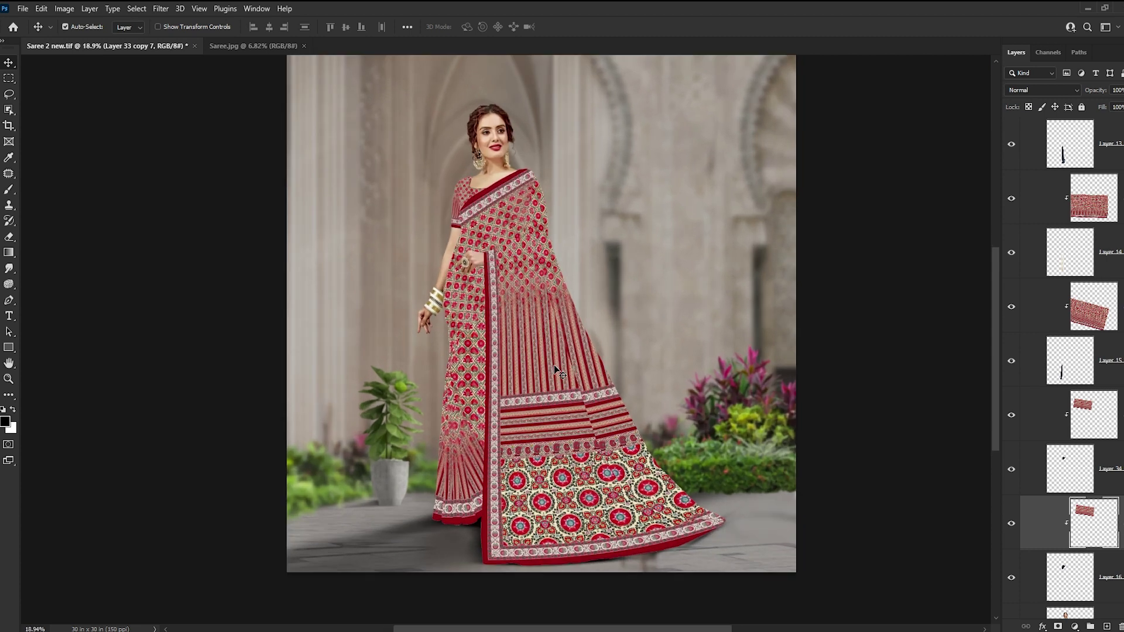
scroll(554, 364, up, 1)
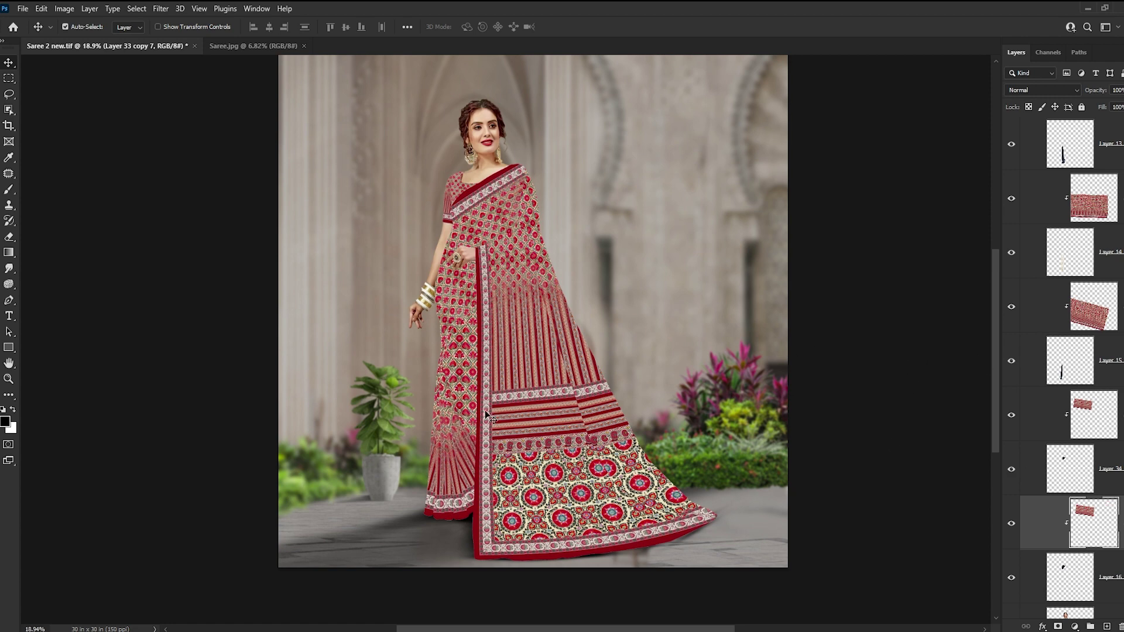
key(ctrl+plus)
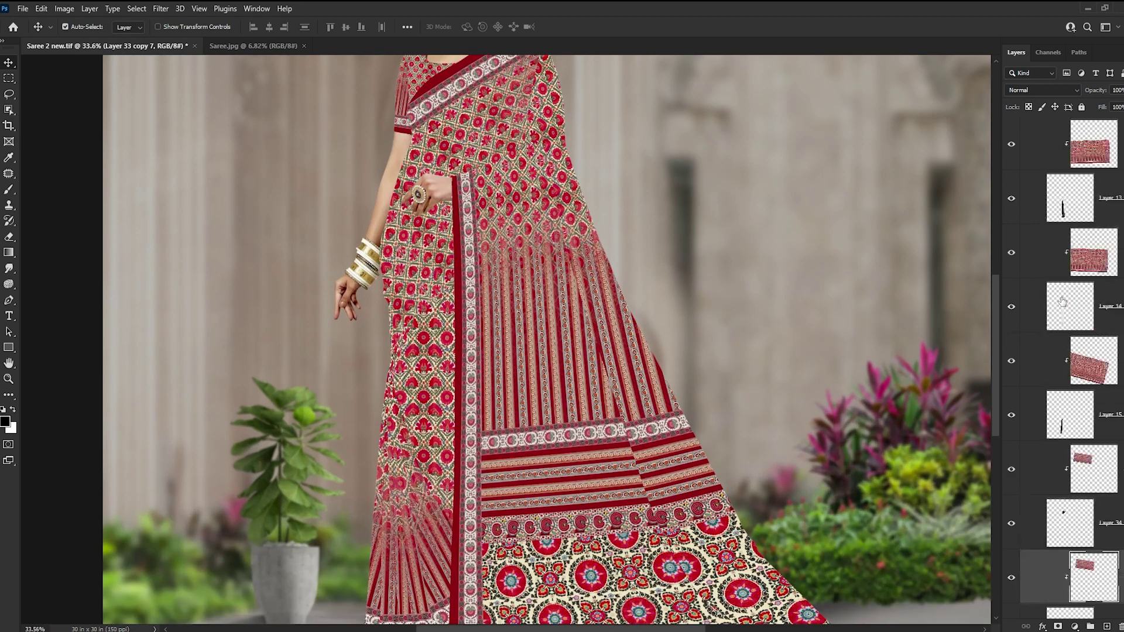
scroll(1067, 293, up, 5)
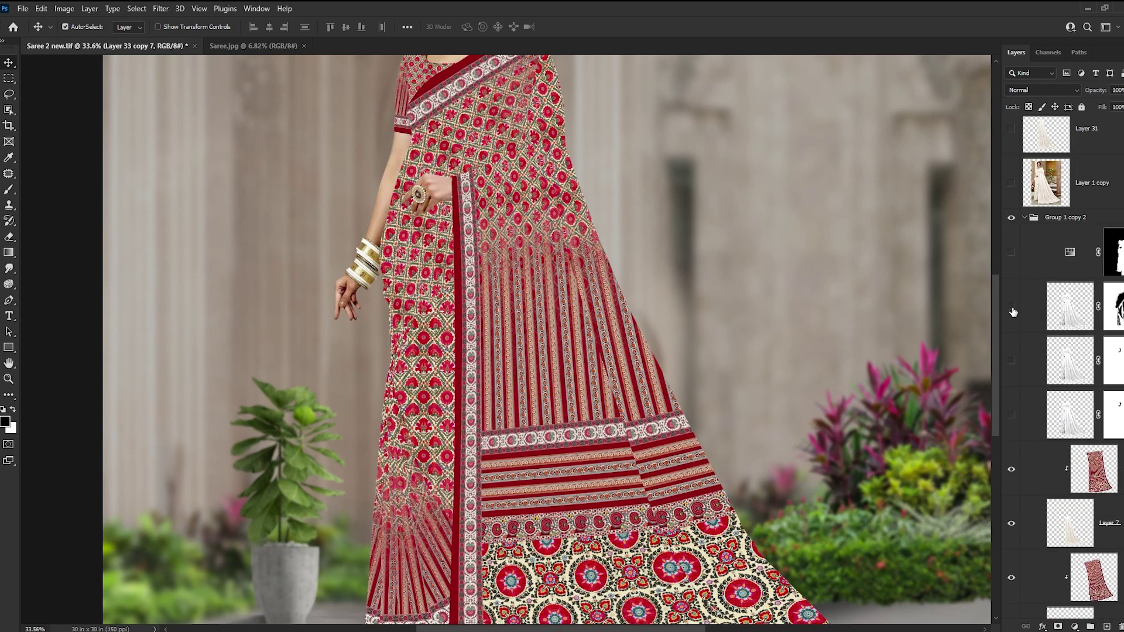
- Toggle the original Layer 1 copy photo on and off to compare with the composite
alt+click(1011, 185)
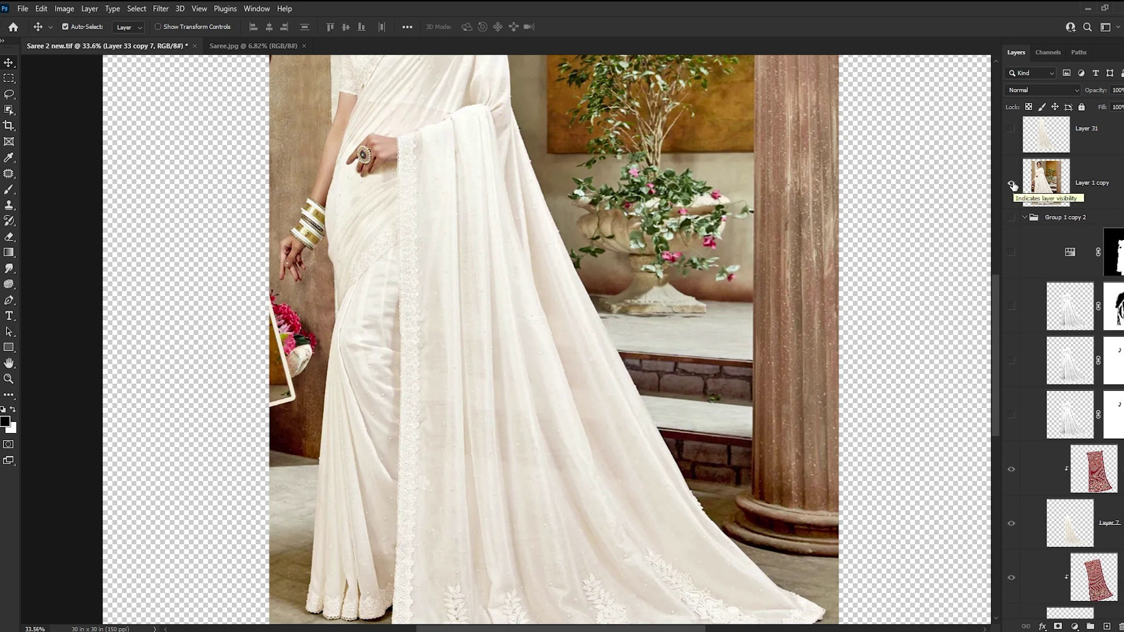
alt+click(1011, 185)
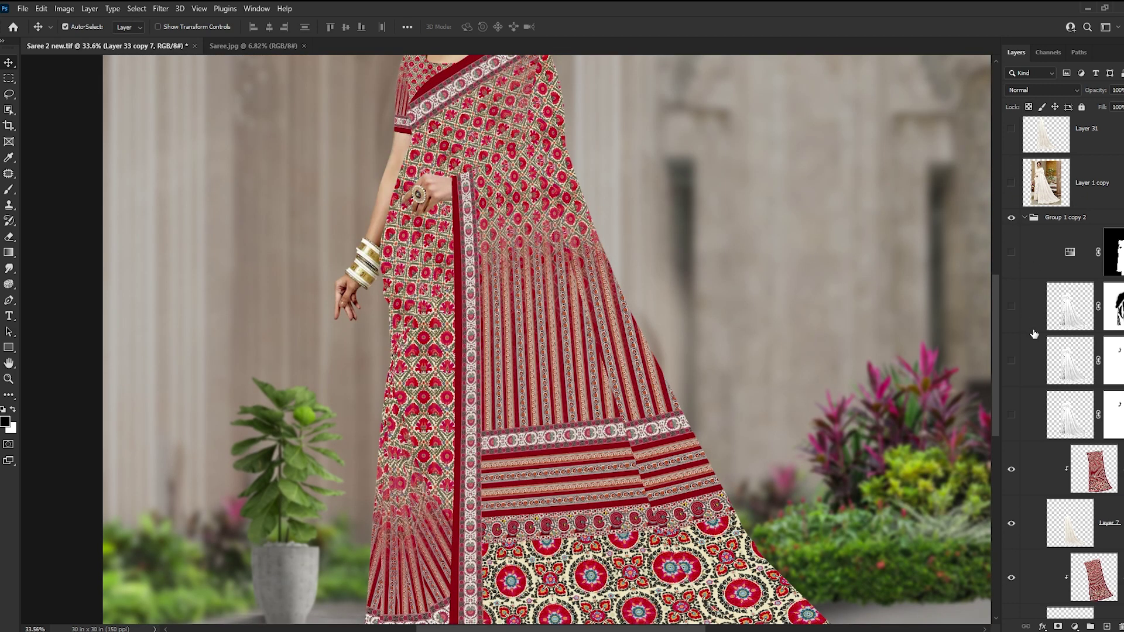
drag(627, 369, 611, 303)
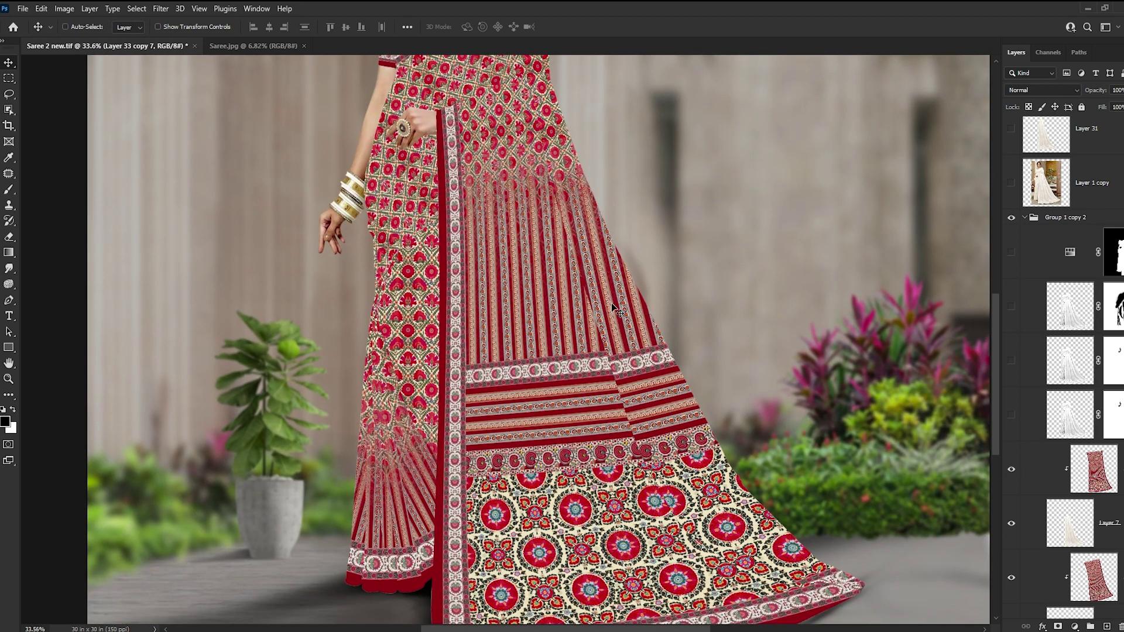
- Make the Layer 26 copy 2 Multiply shading layer visible and review the saree
click(1064, 415)
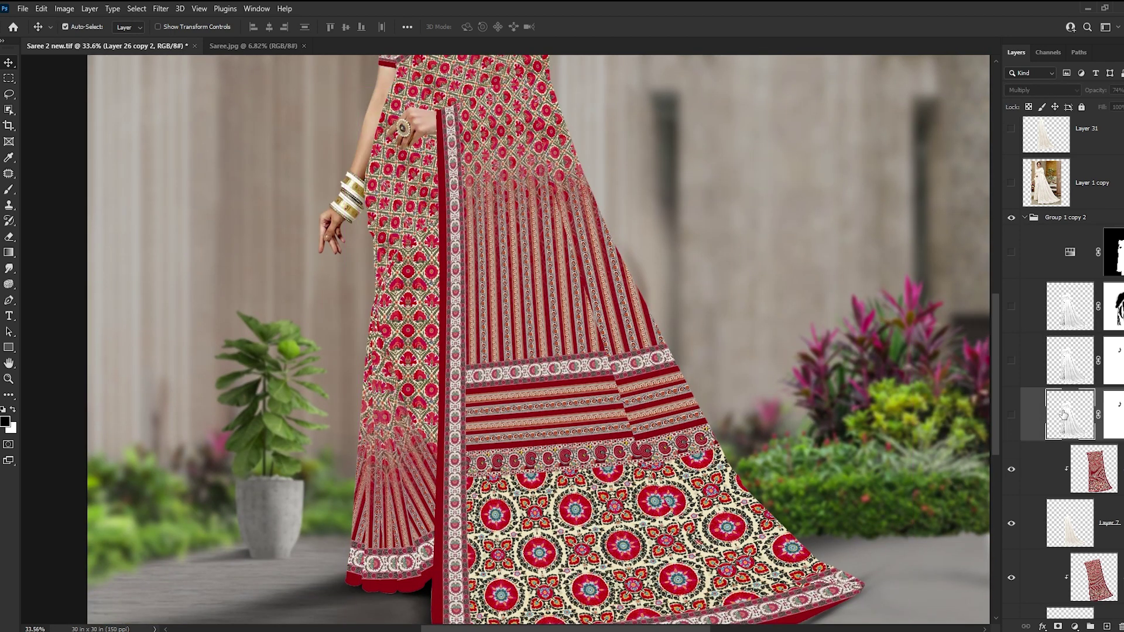
click(1011, 417)
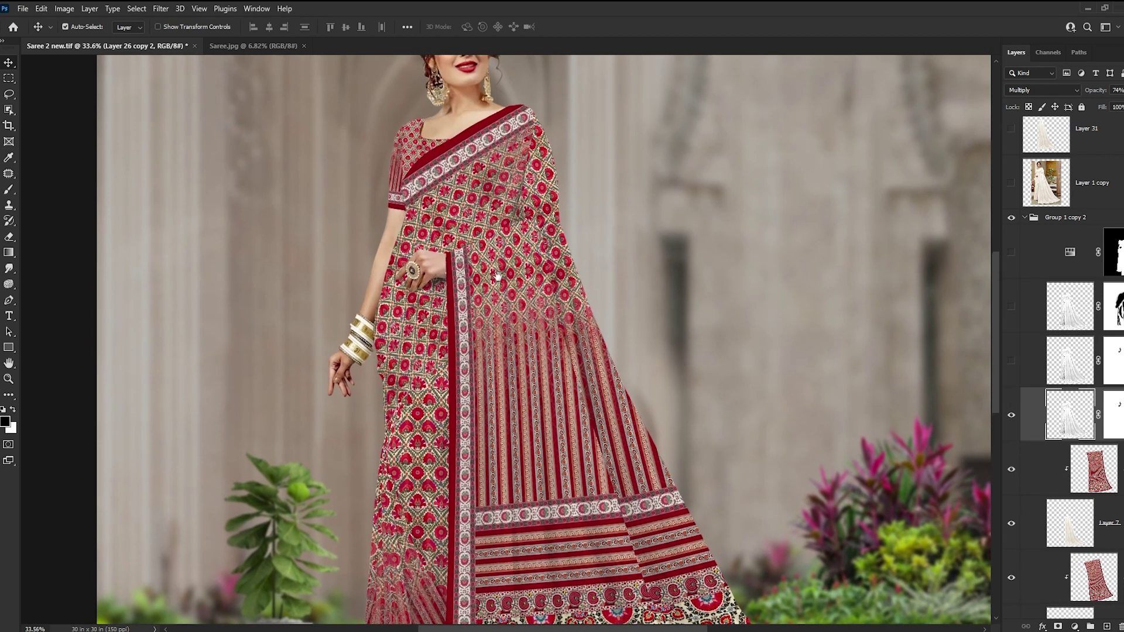
drag(543, 311, 539, 485)
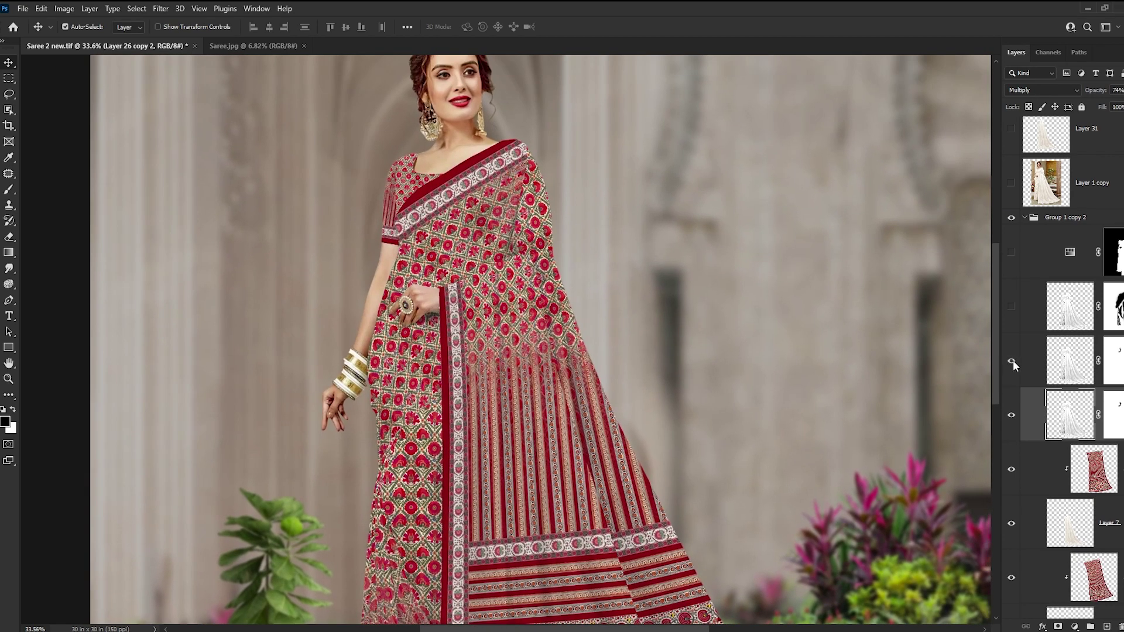
drag(634, 424, 636, 265)
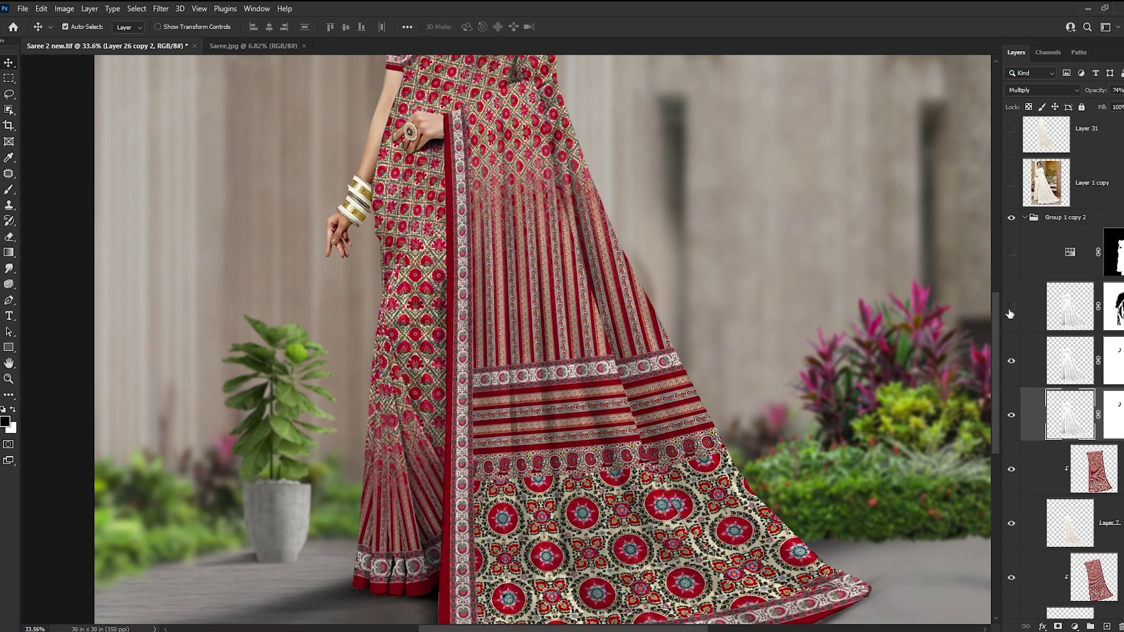
scroll(632, 381, down, 2)
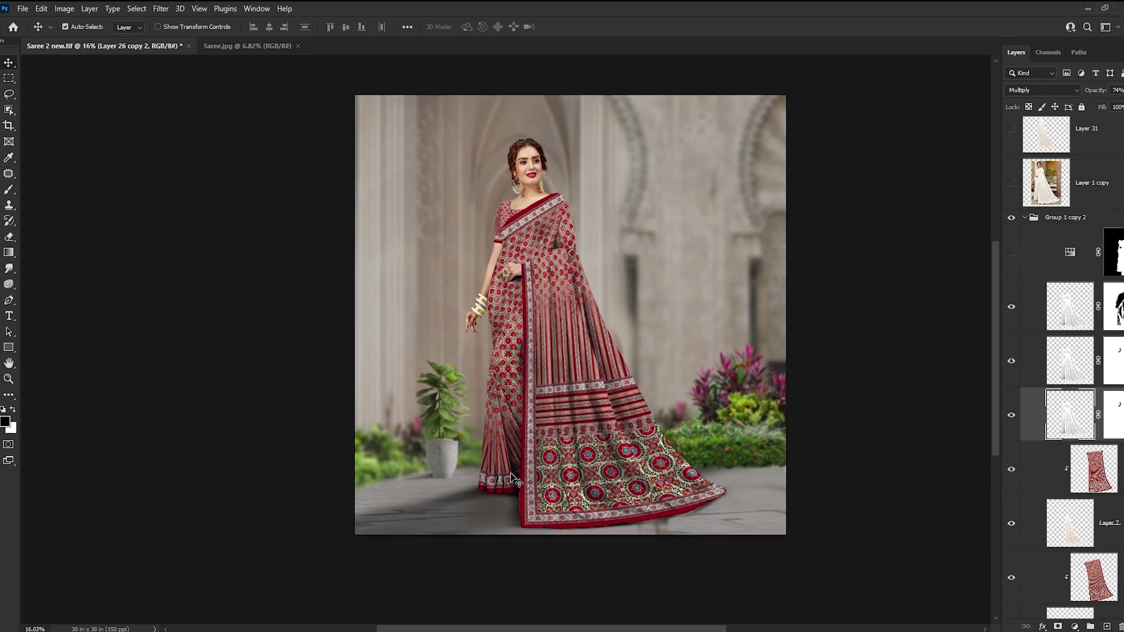
scroll(486, 495, up, 7)
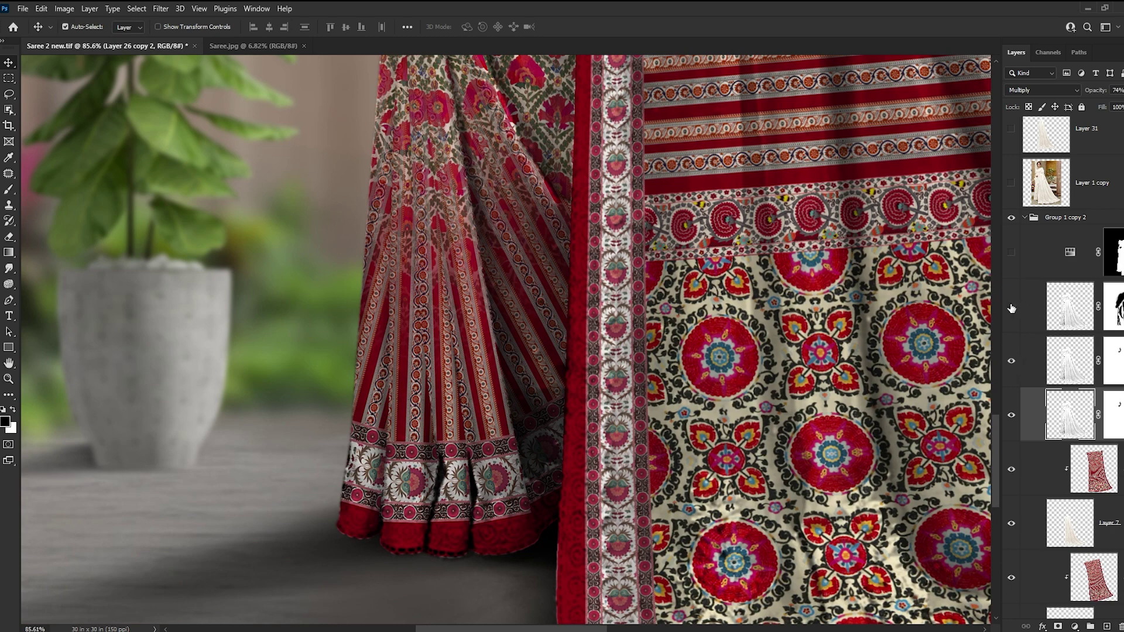
click(1011, 308)
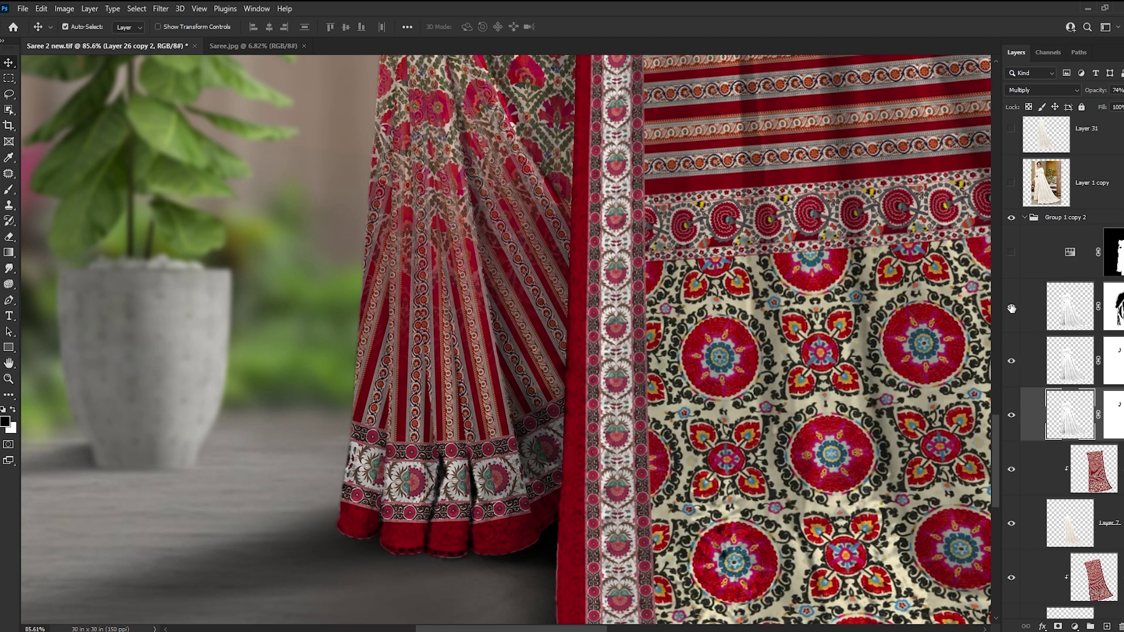
click(1012, 308)
scroll(522, 381, down, 2)
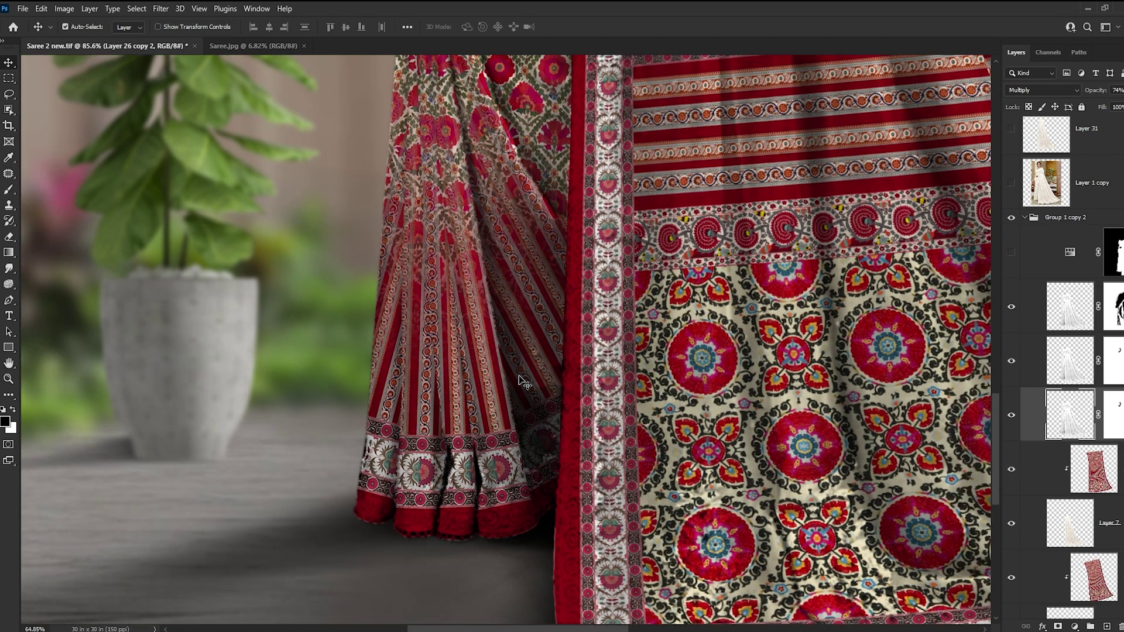
scroll(523, 382, down, 4)
scroll(522, 381, down, 5)
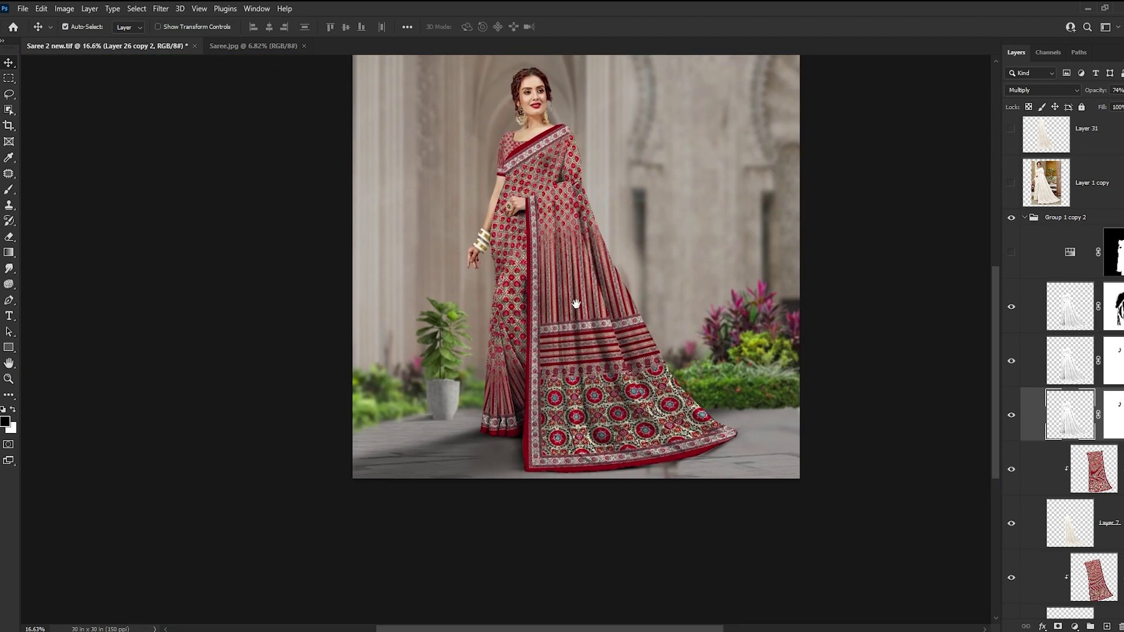
scroll(519, 243, up, 2)
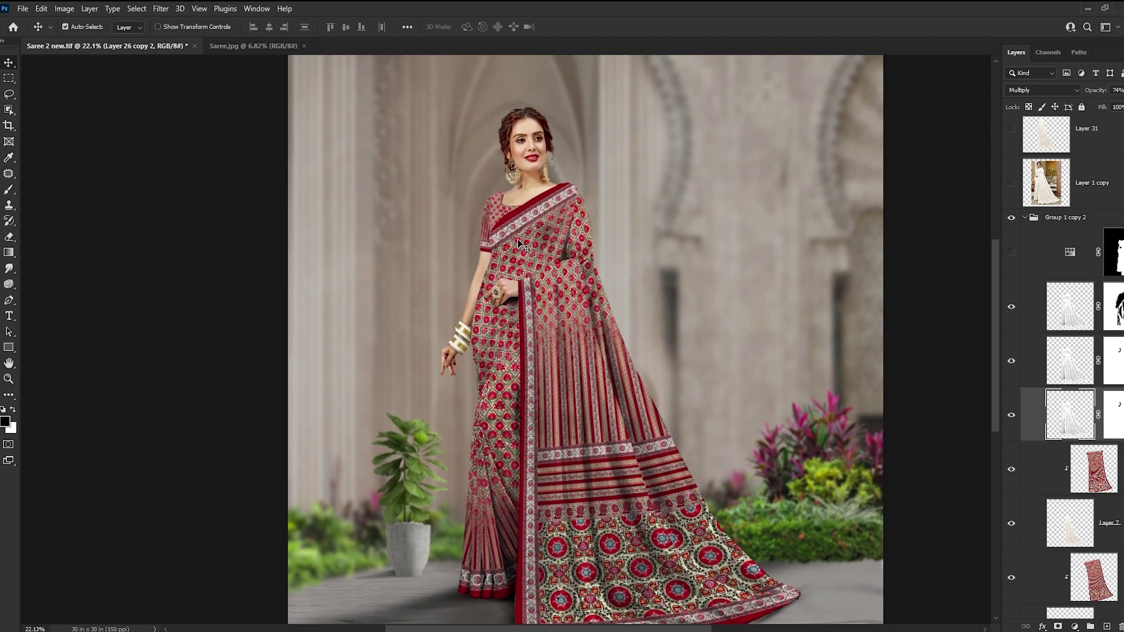
scroll(519, 243, up, 2)
scroll(521, 252, up, 2)
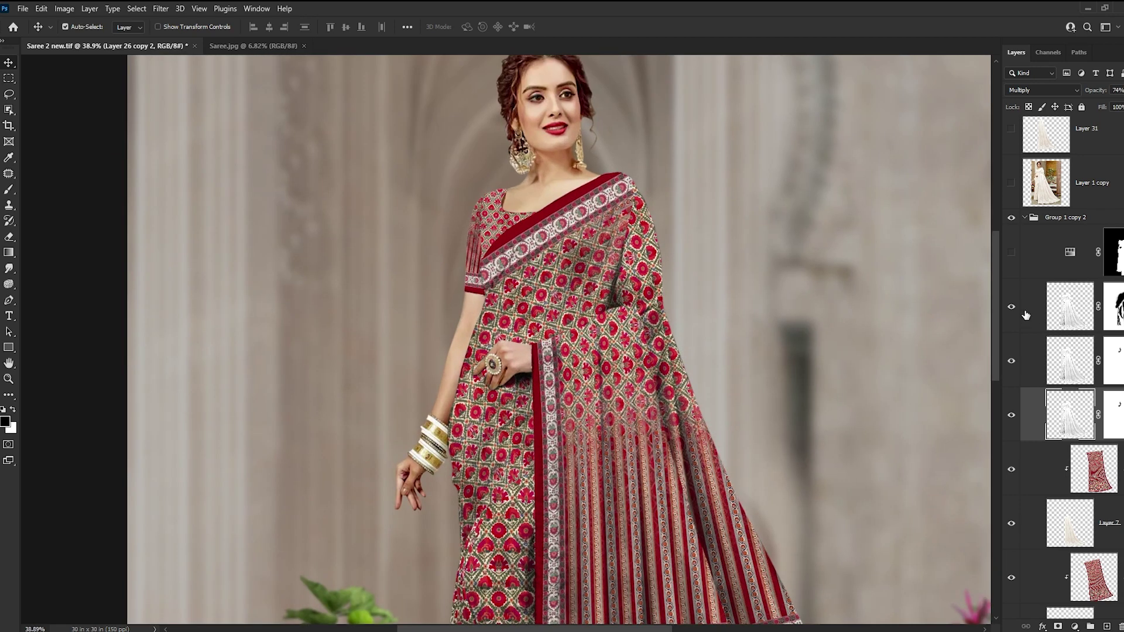
- Move the white dupatta layer rightward over the saree, nudging it back slightly
click(1089, 184)
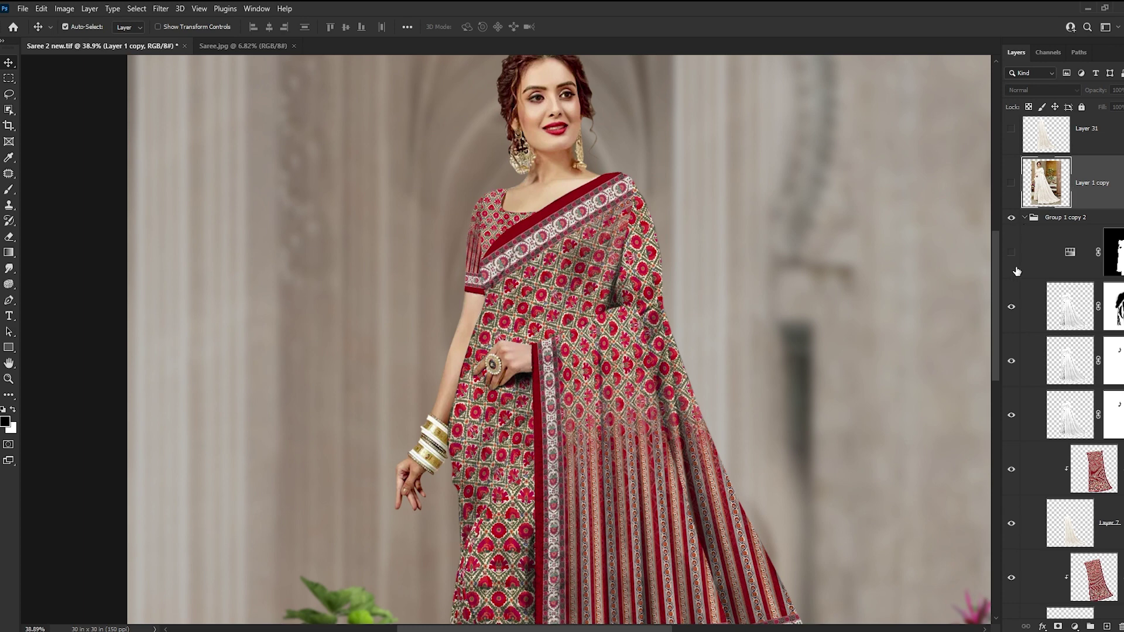
click(1067, 315)
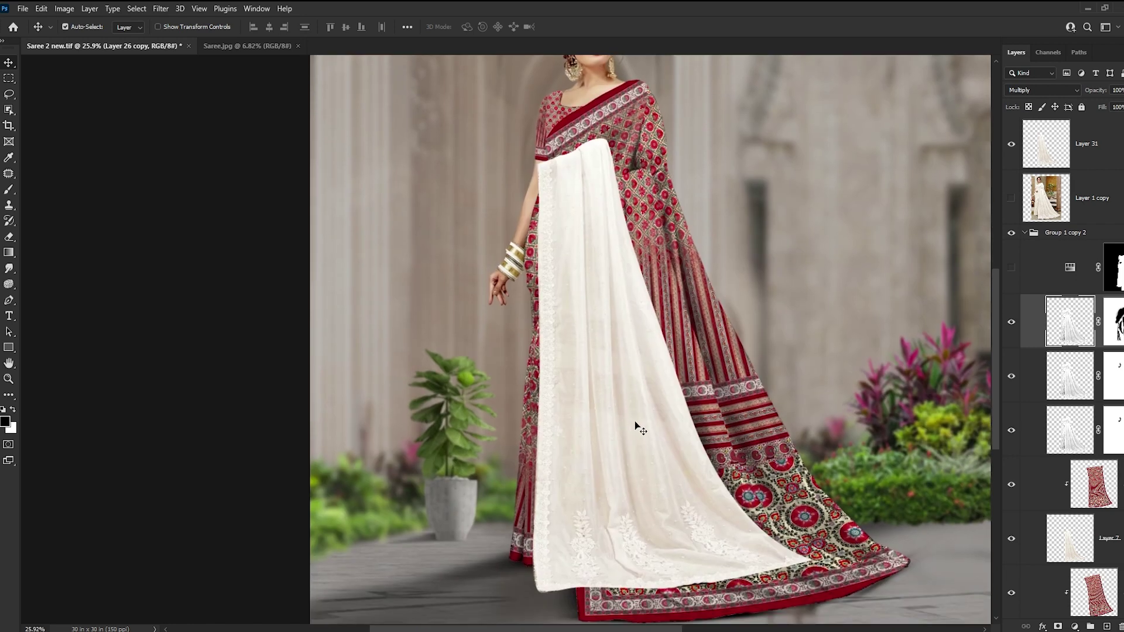
mouse_move(635, 424)
mouse_down()
mouse_move(686, 444)
mouse_move(677, 444)
mouse_up()
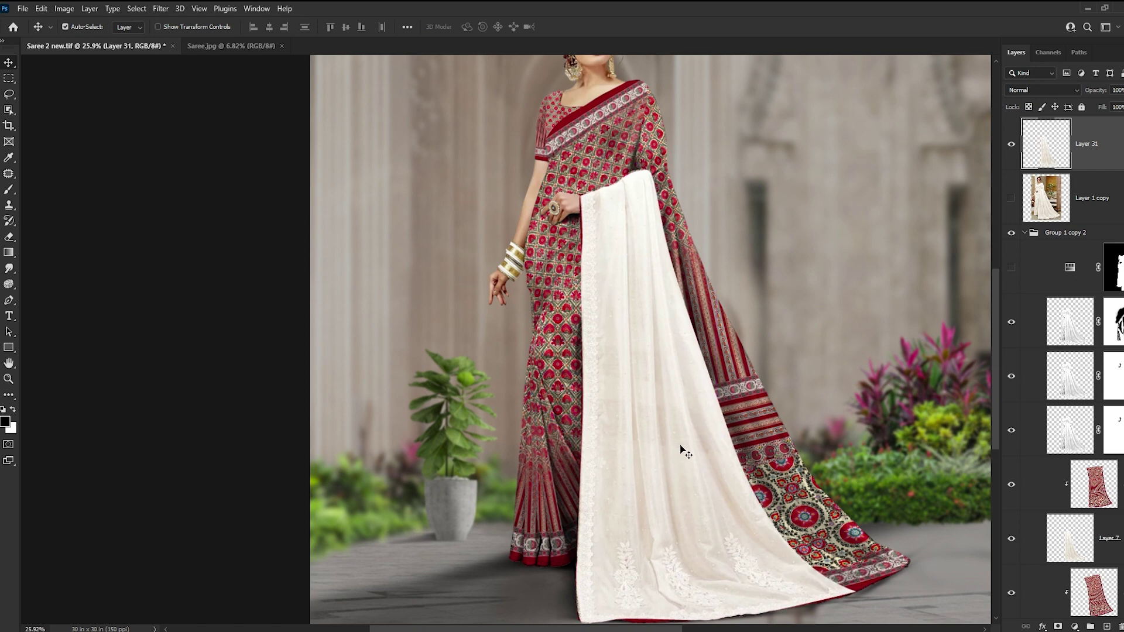
key(shift+Left)
key(shift+Left)
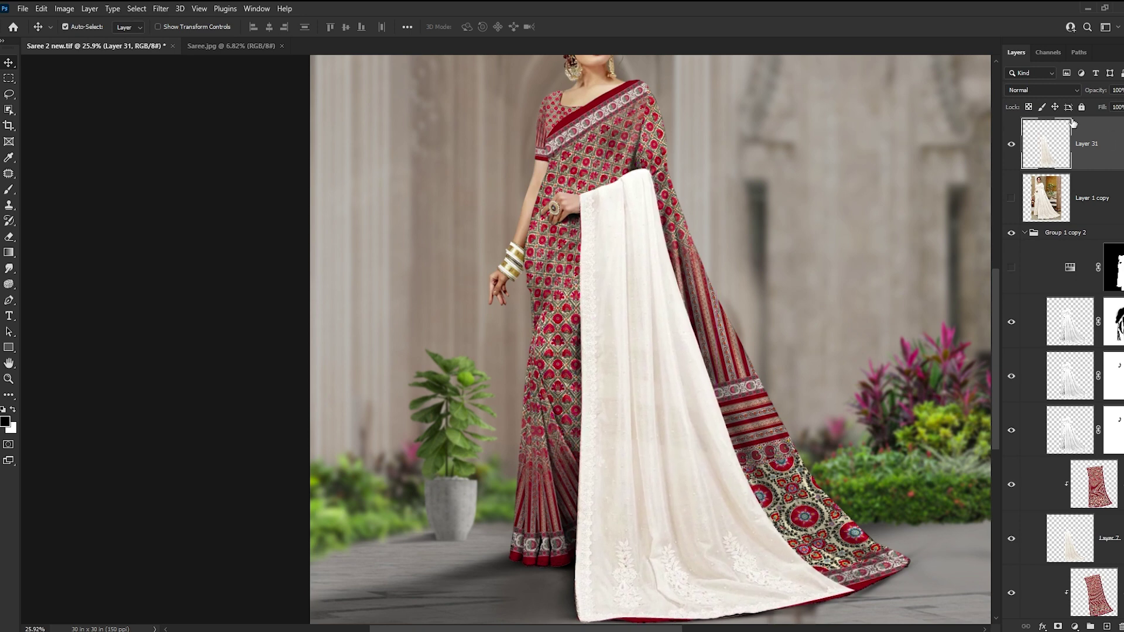
- Try Darken on the drape layer, then settle on Multiply blending
click(1044, 90)
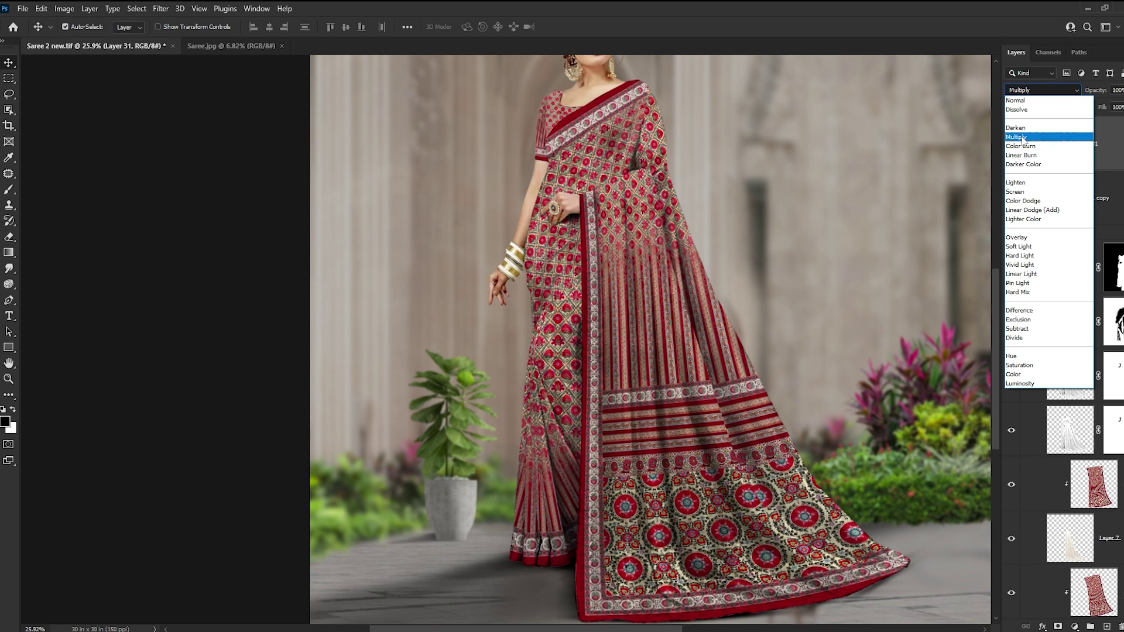
click(1022, 128)
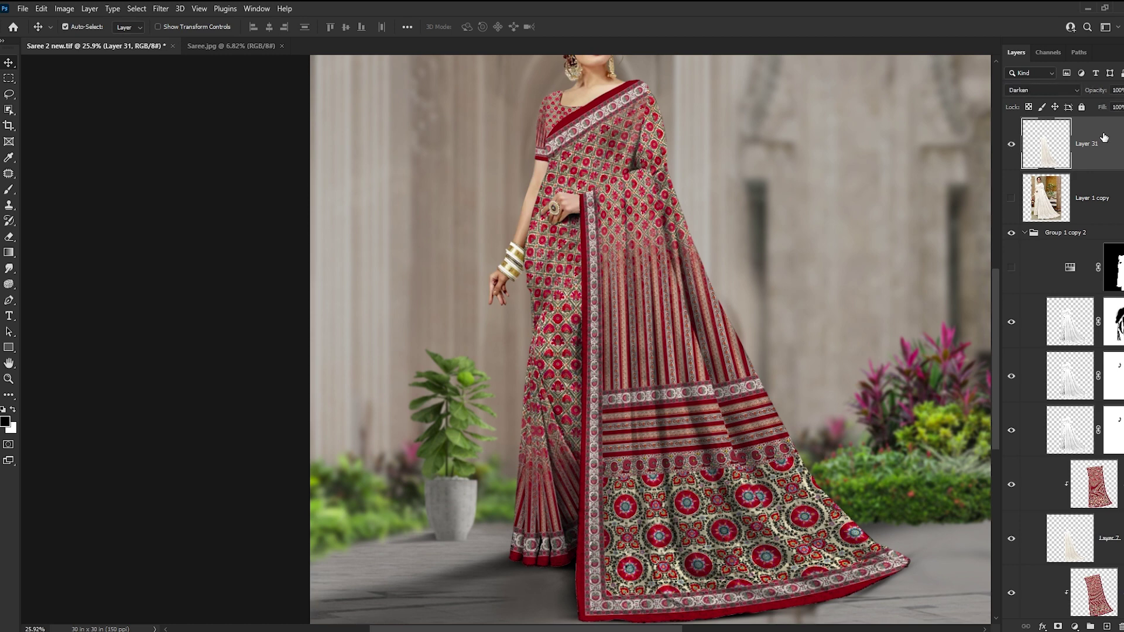
click(1040, 91)
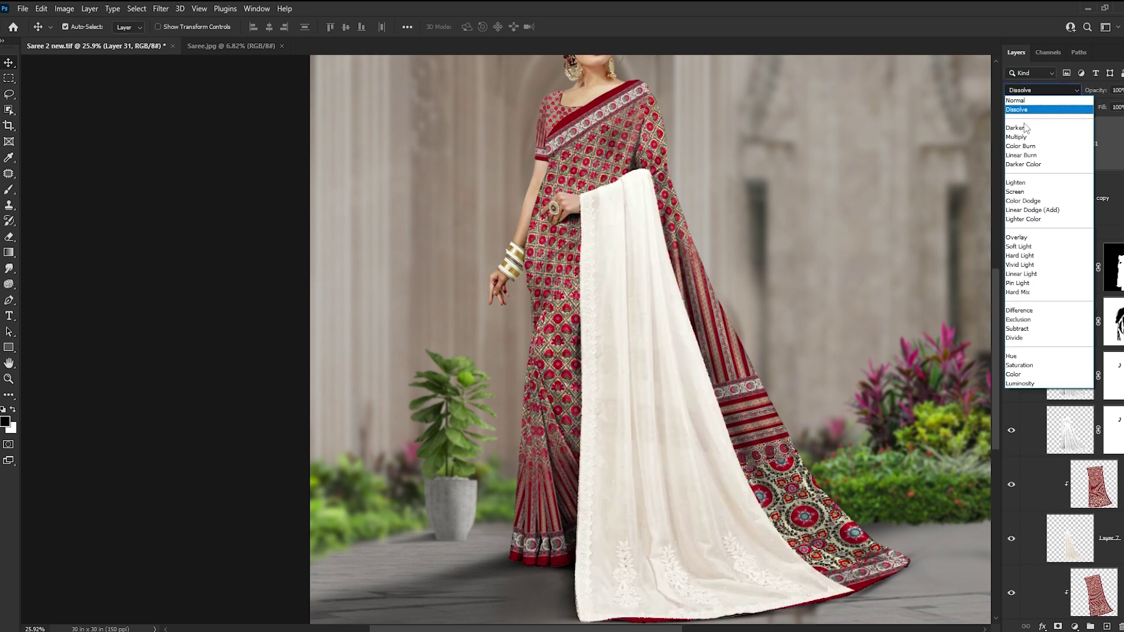
click(1034, 136)
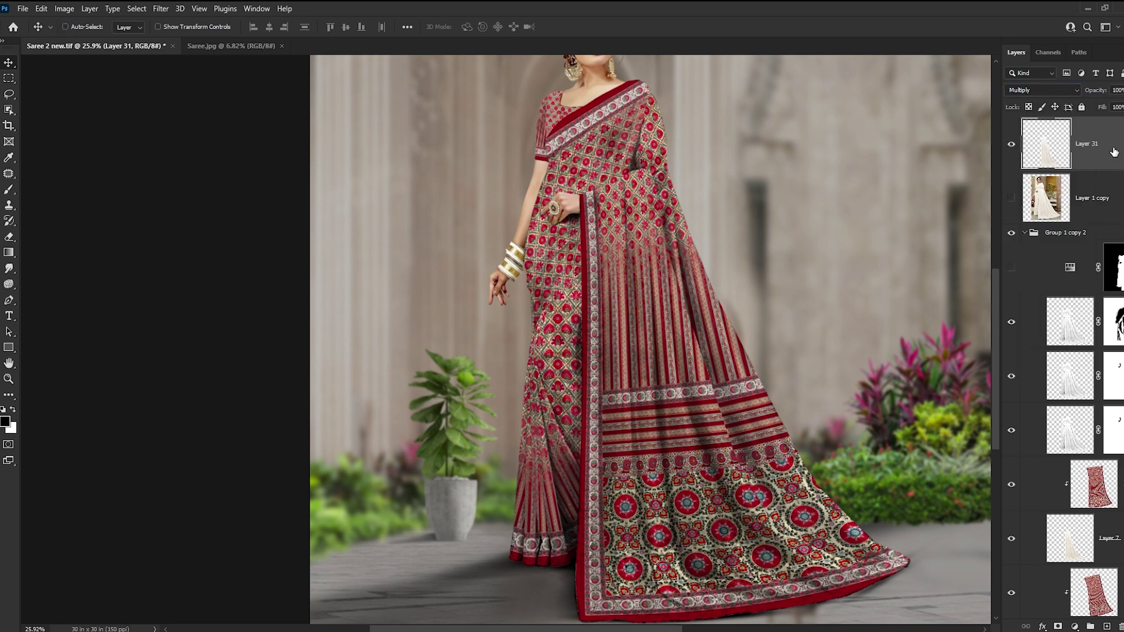
- Apply Levels to Layer 31 with input black 99 and white 209
key(ctrl+l)
drag(757, 486, 804, 483)
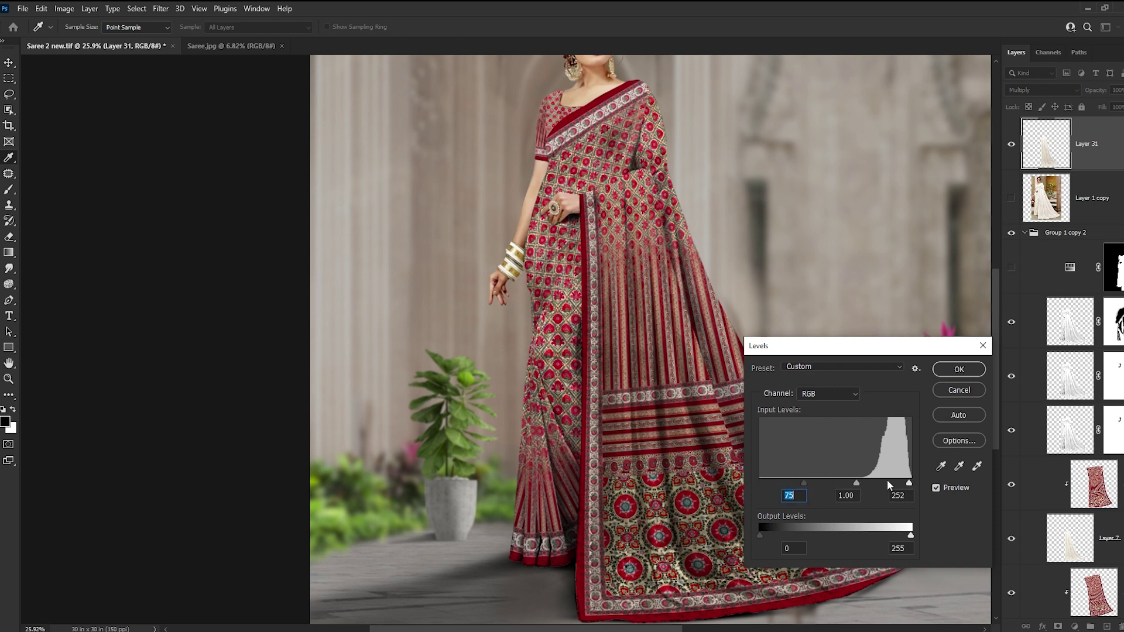
drag(908, 482, 884, 483)
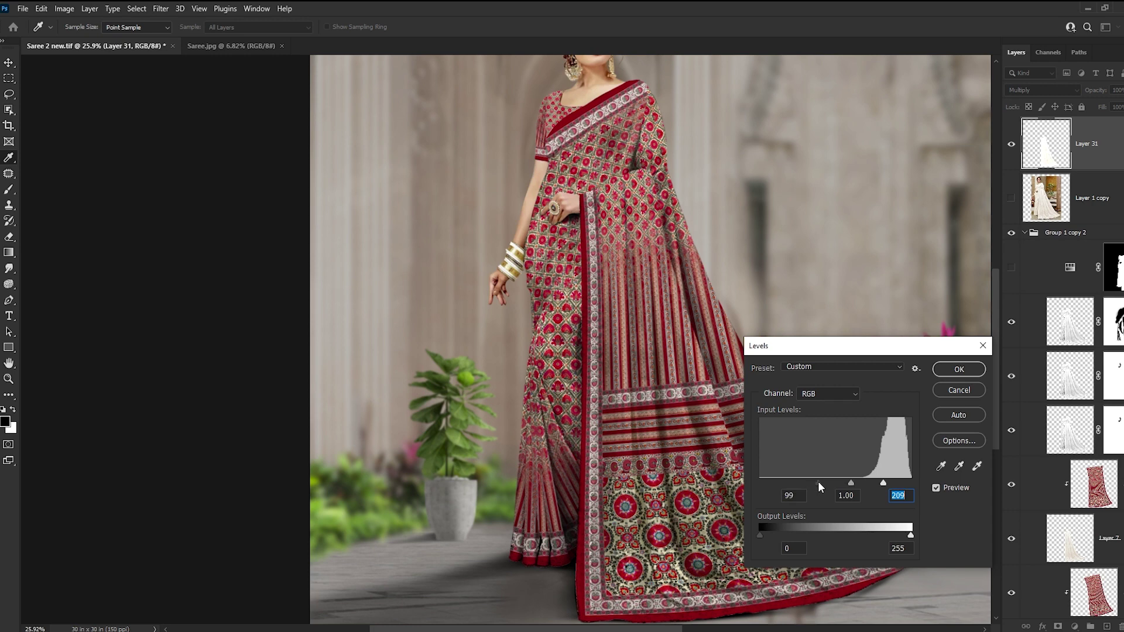
click(958, 370)
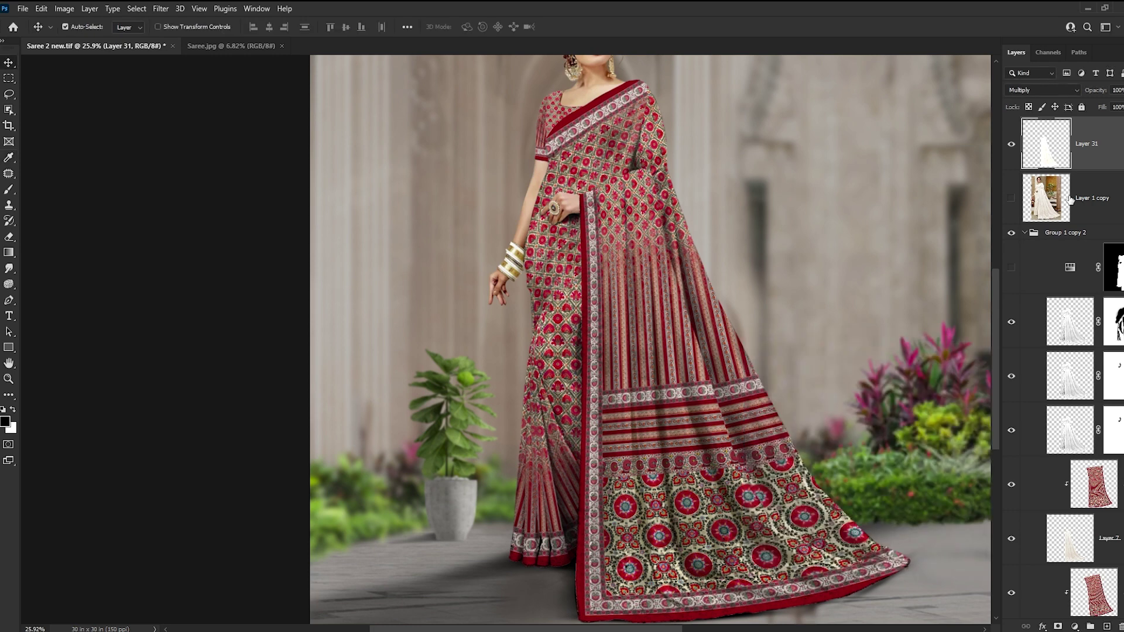
scroll(640, 404, down, 3)
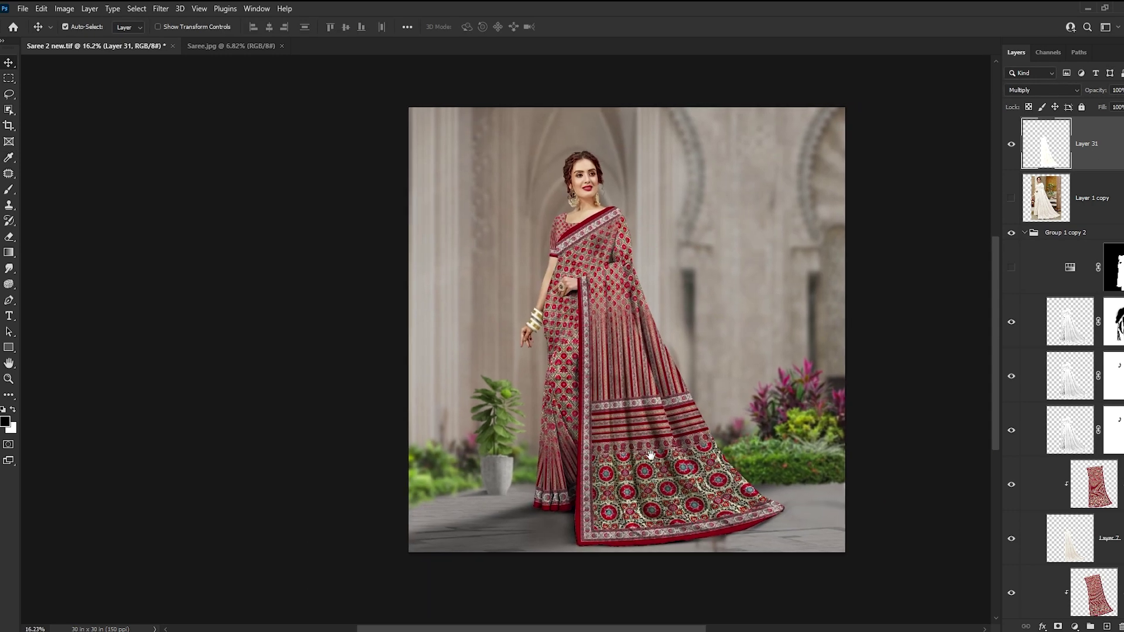
scroll(667, 448, down, 1)
scroll(650, 448, down, 1)
scroll(626, 398, up, 3)
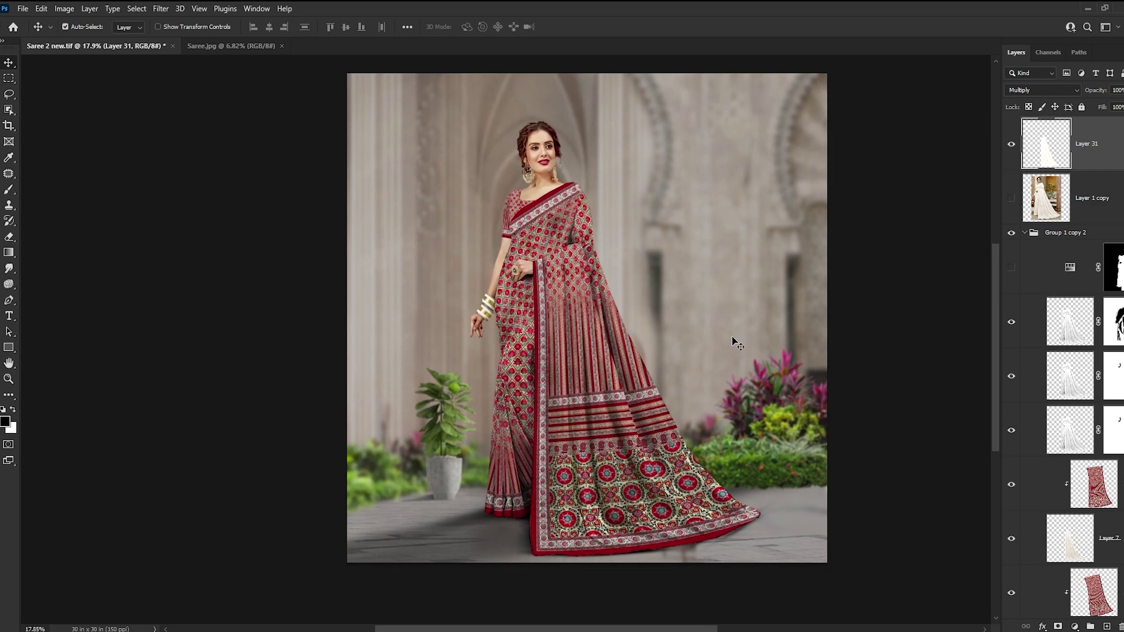
alt+click(1010, 199)
scroll(570, 380, up, 2)
scroll(635, 381, down, 1)
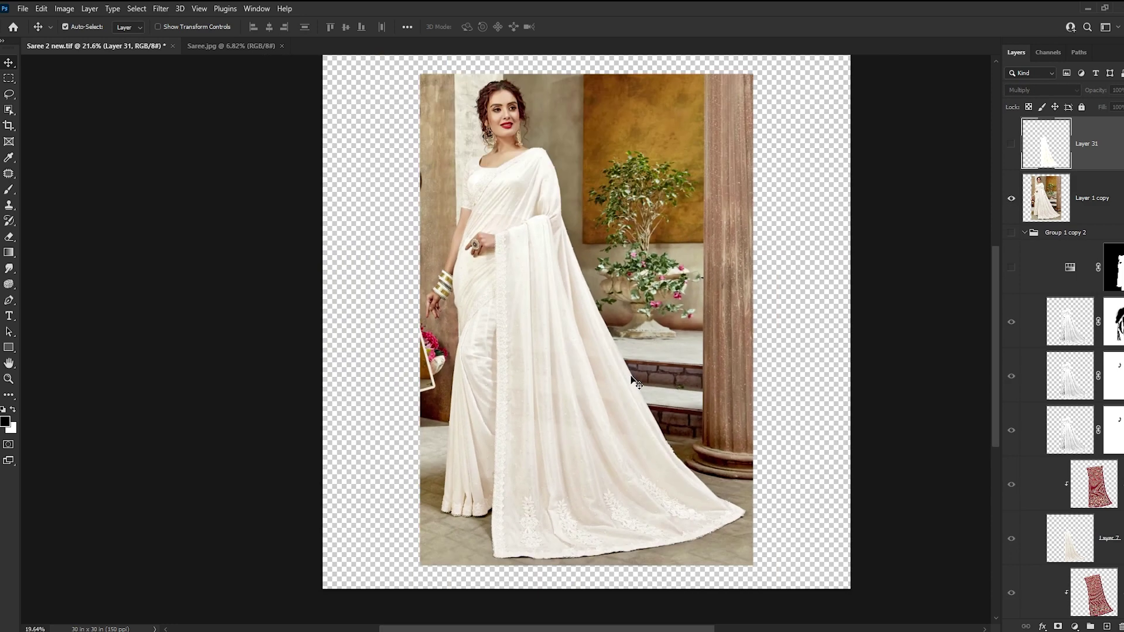
drag(632, 378, 613, 383)
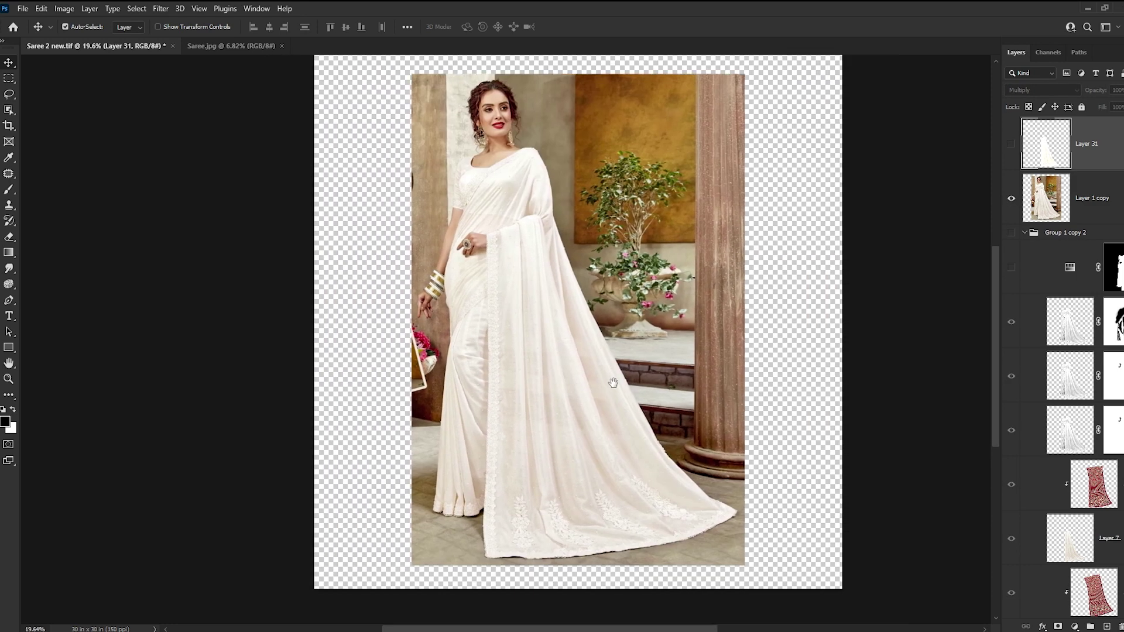
alt+click(1011, 200)
drag(756, 435, 725, 412)
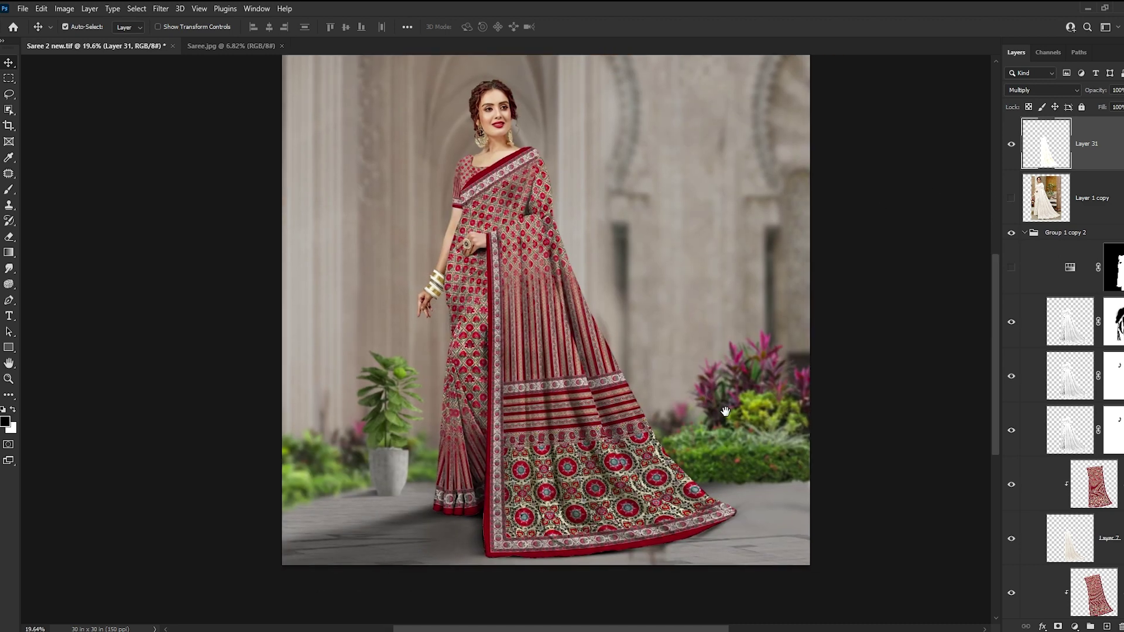
- Reposition the garden bushes and ground shadow around the model, then fit the image on screen
drag(372, 374, 351, 316)
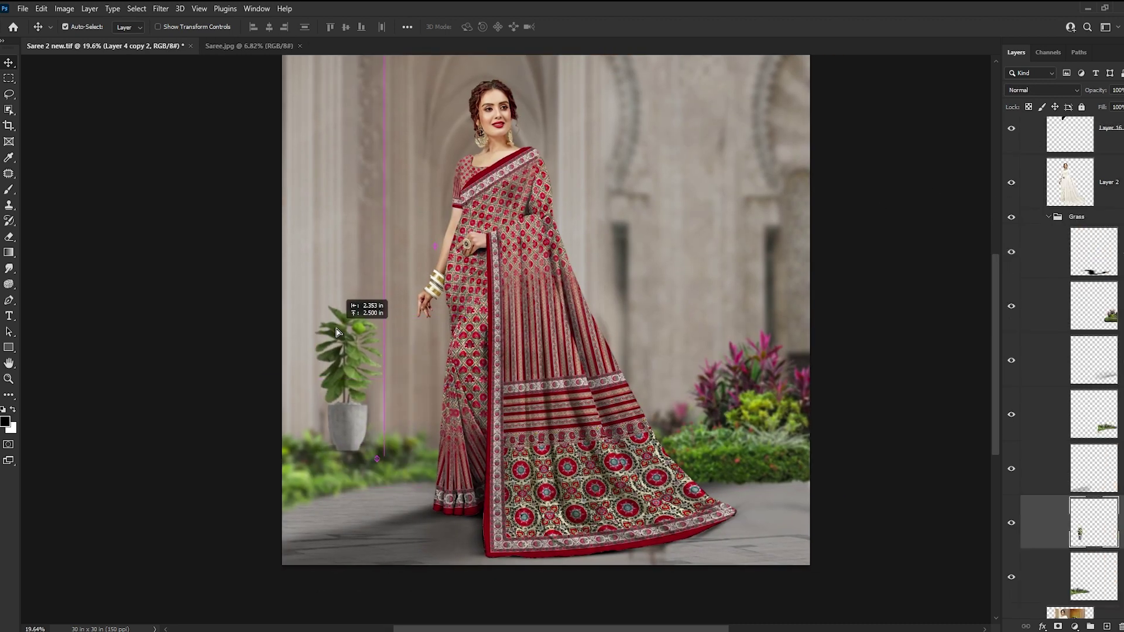
key(ctrl+z)
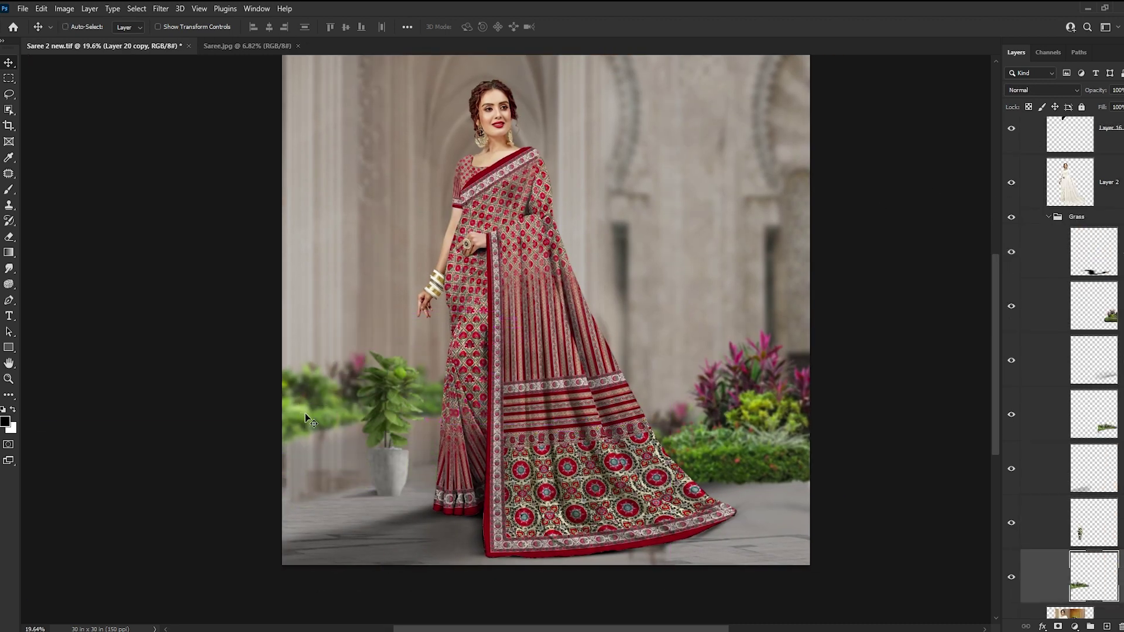
ctrl+click(756, 348)
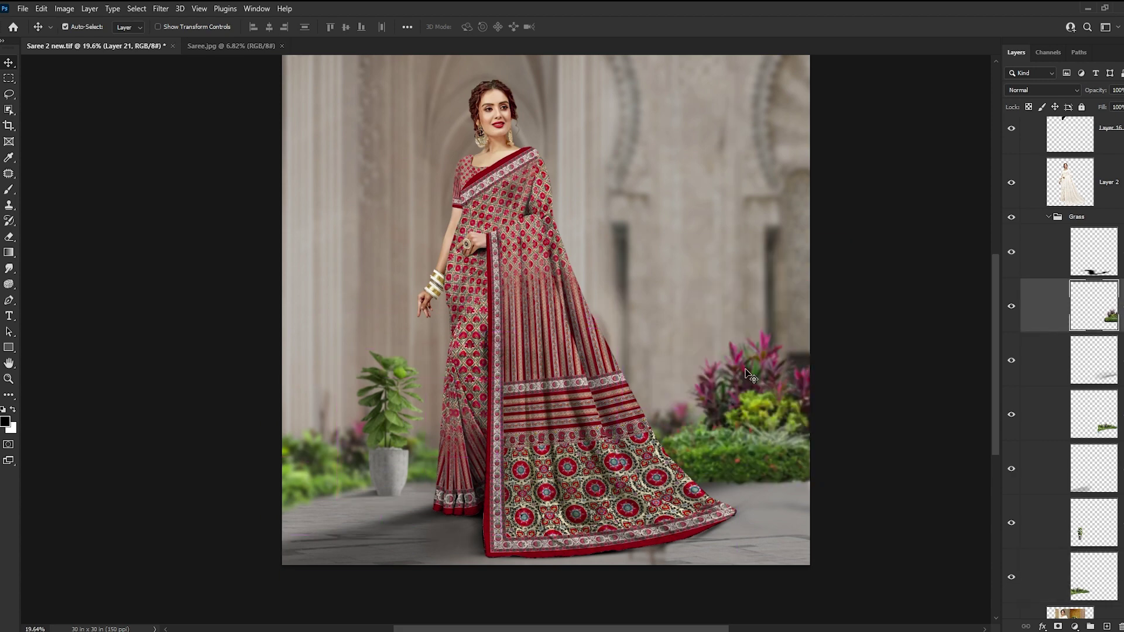
drag(681, 417, 692, 343)
scroll(691, 338, down, 3)
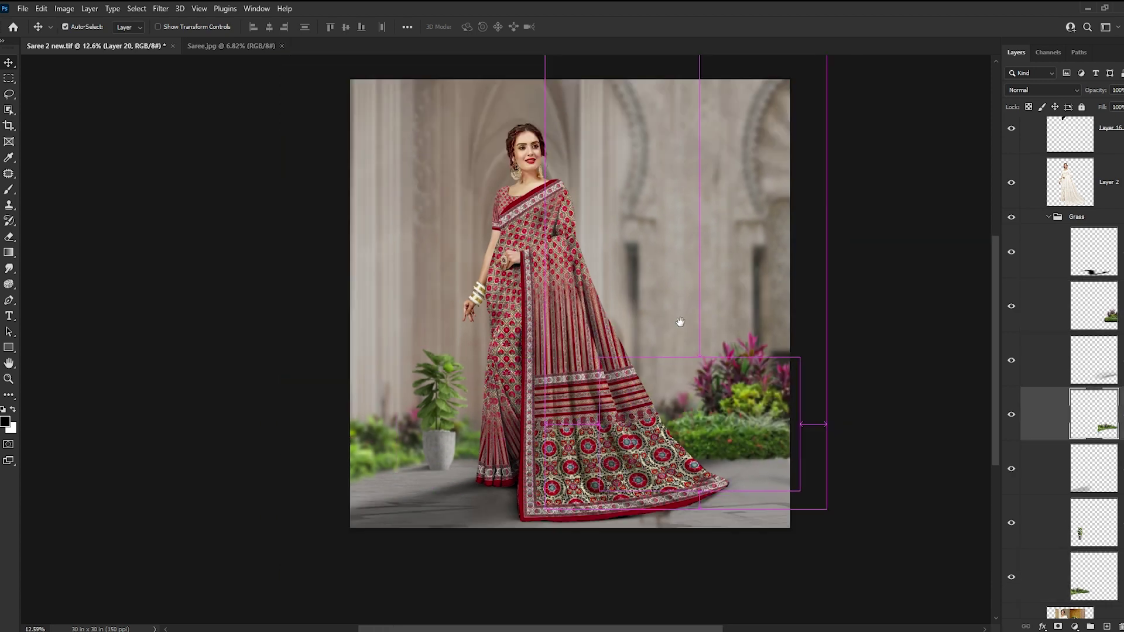
mouse_move(689, 294)
mouse_down()
mouse_move(578, 217)
mouse_move(605, 373)
mouse_up()
scroll(605, 373, down, 2)
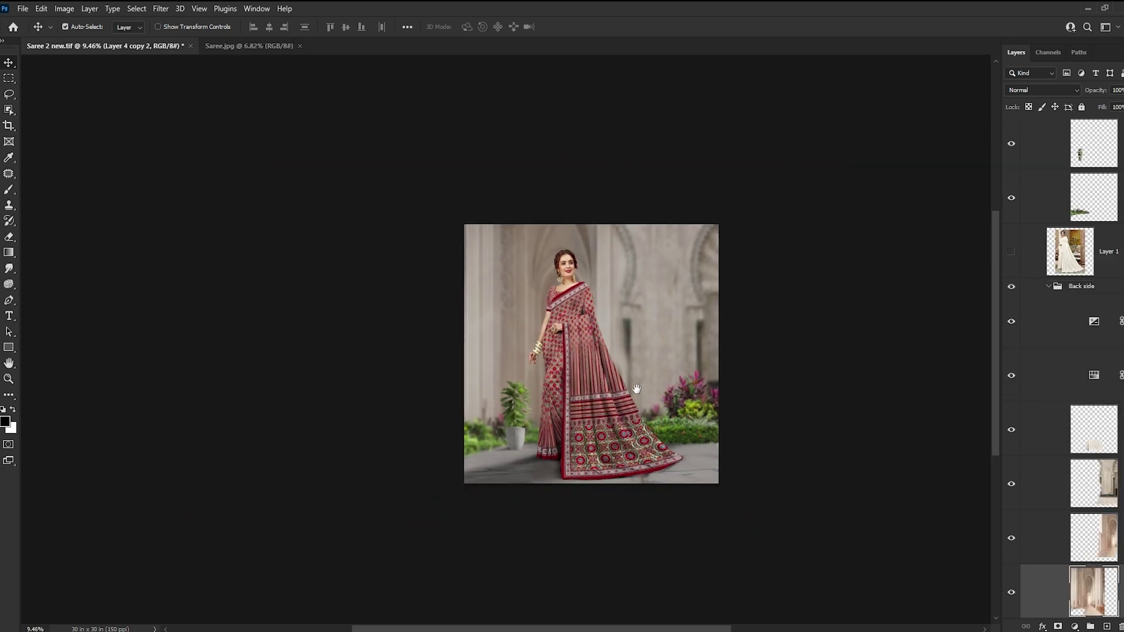
scroll(665, 434, up, 2)
mouse_move(484, 442)
mouse_down()
mouse_move(434, 466)
mouse_move(481, 452)
mouse_up()
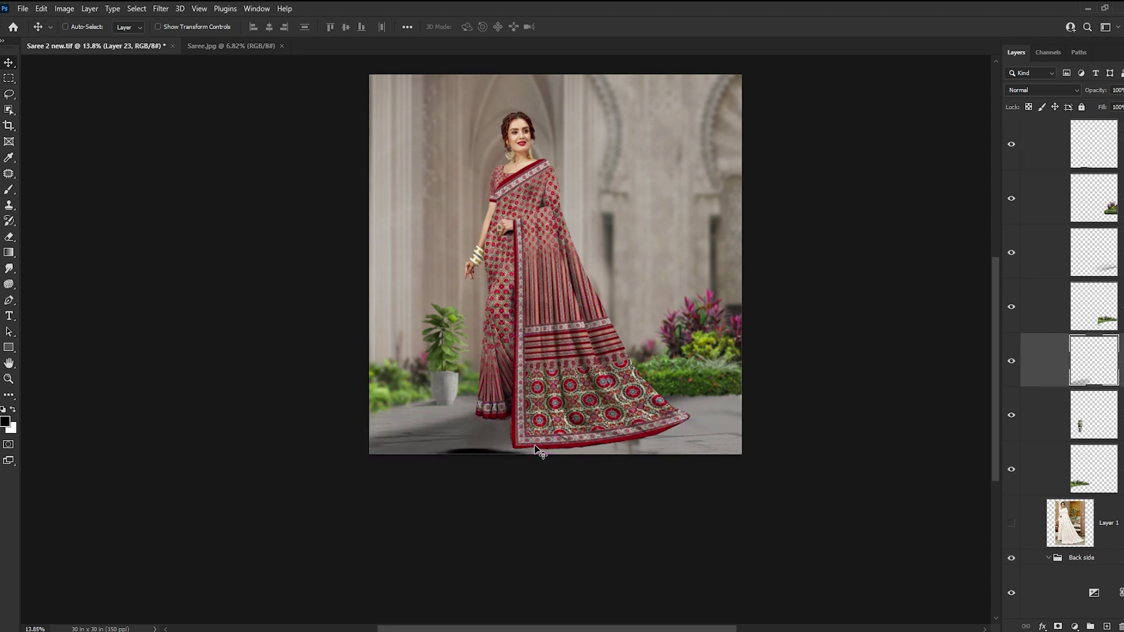
key(z)
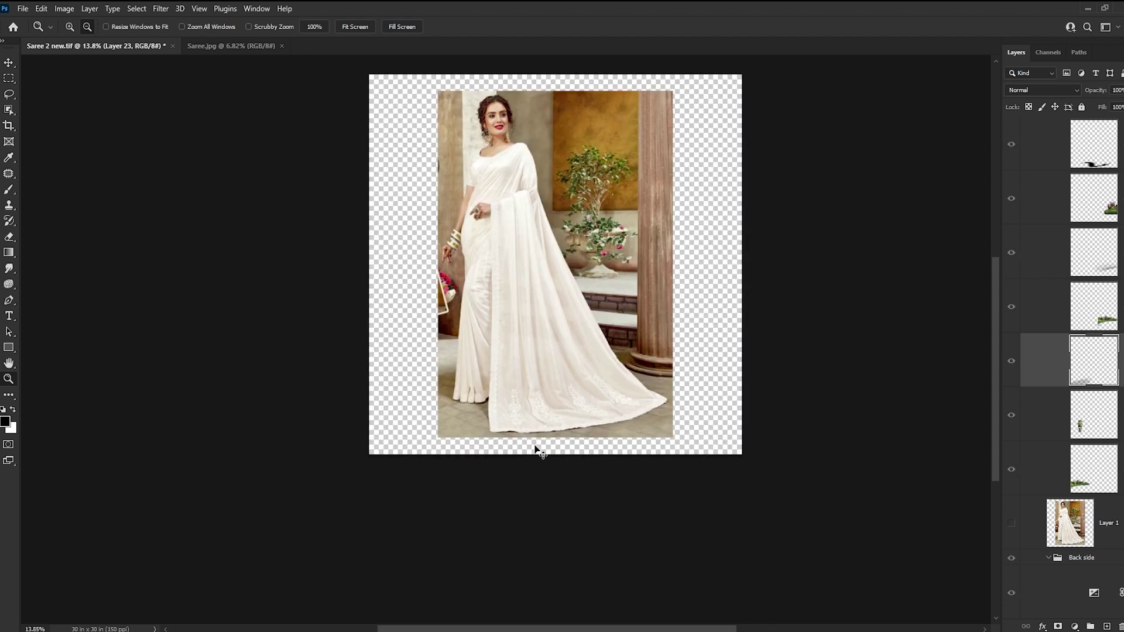
key(ctrl+0)
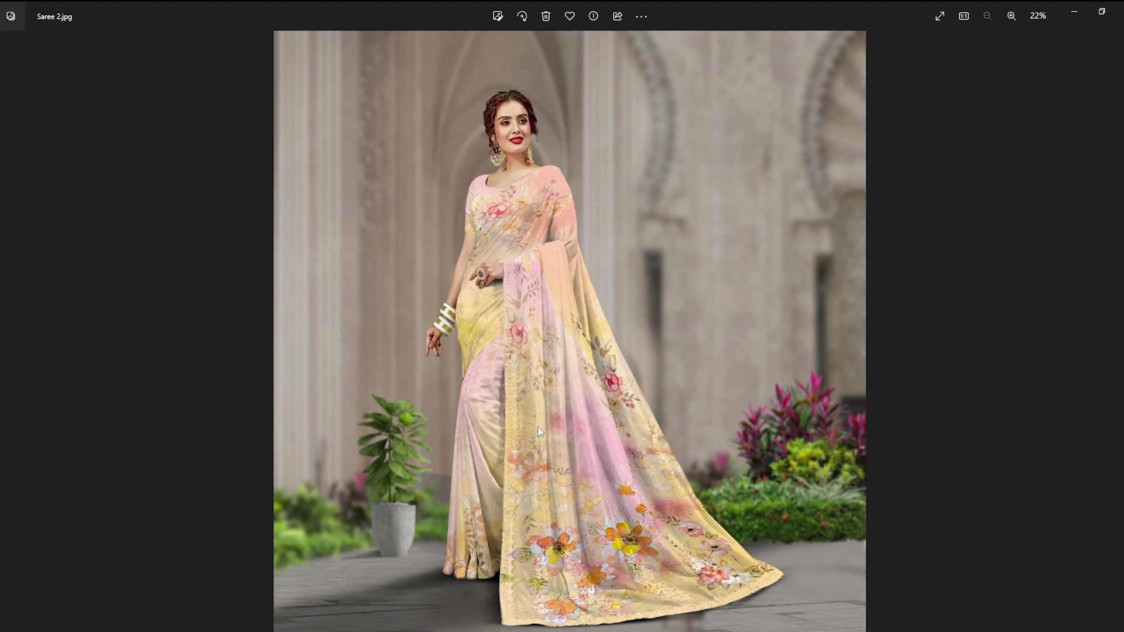
- Step through the Saree 3 and 4 variant images, ending on SAREE FINAL.mp4
key(Right)
key(Right)
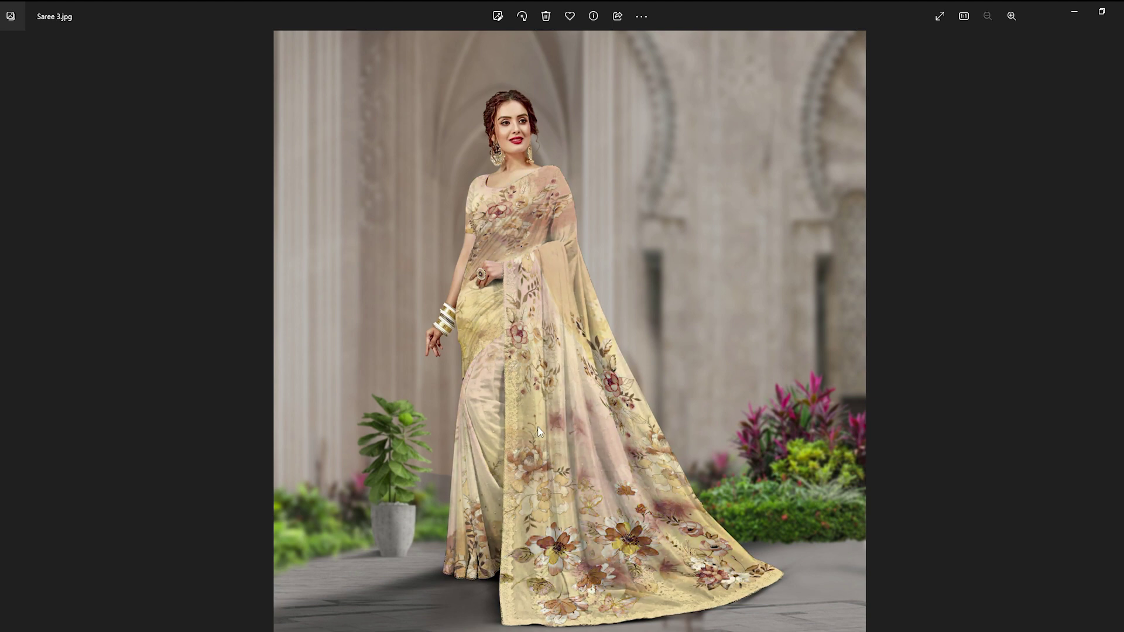
key(Right)
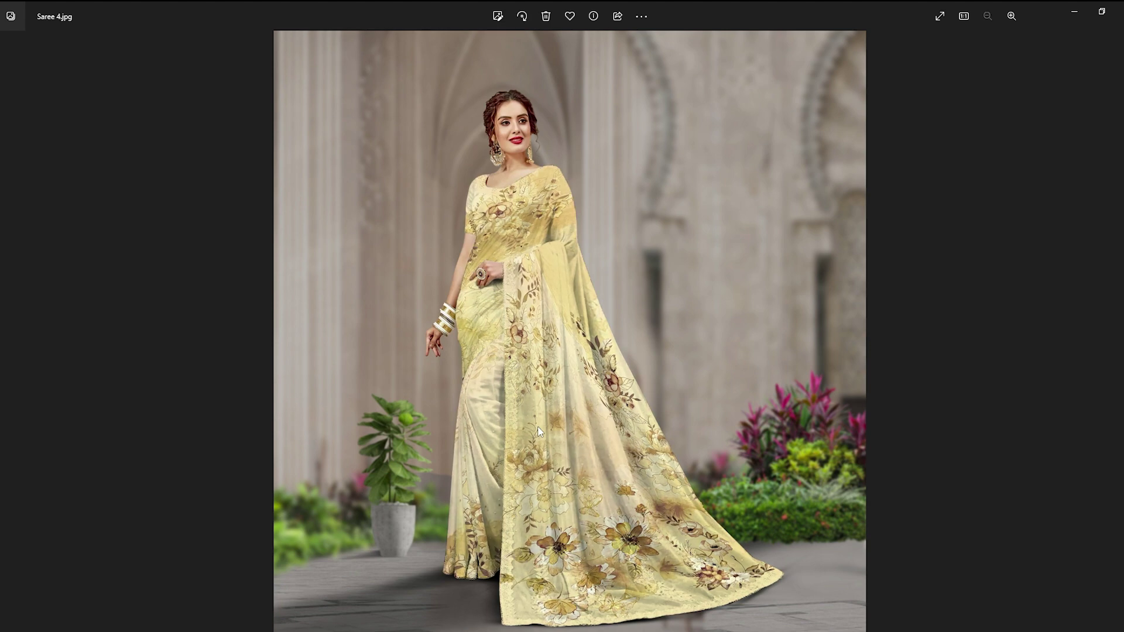
key(Right)
key(Left)
key(Left)
key(Left)
key(Left)
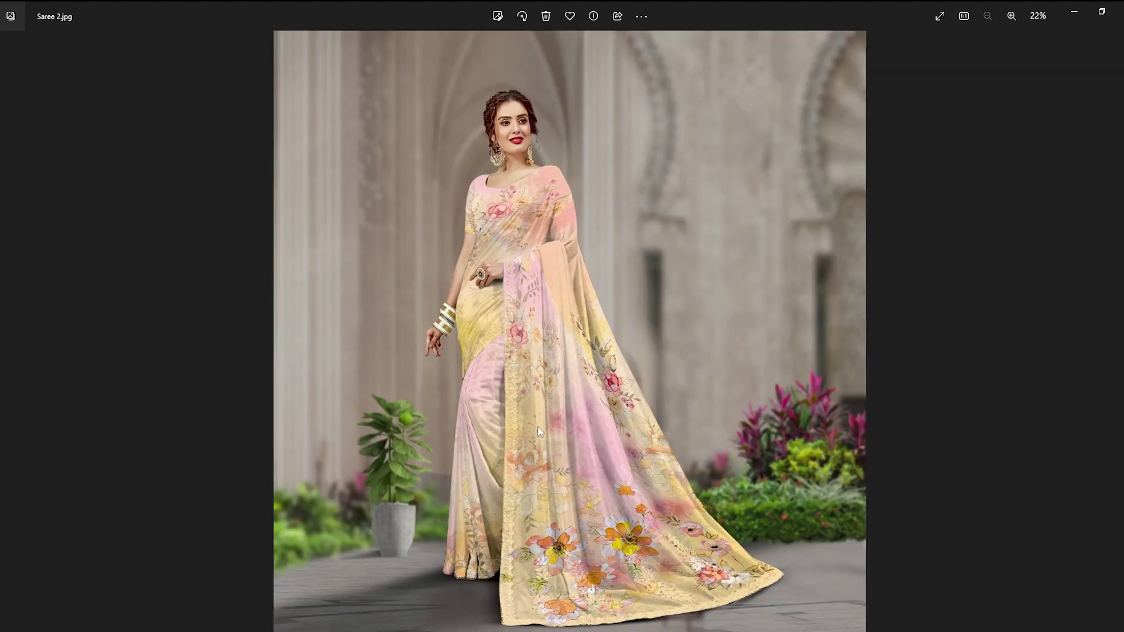
key(Right)
key(Right)
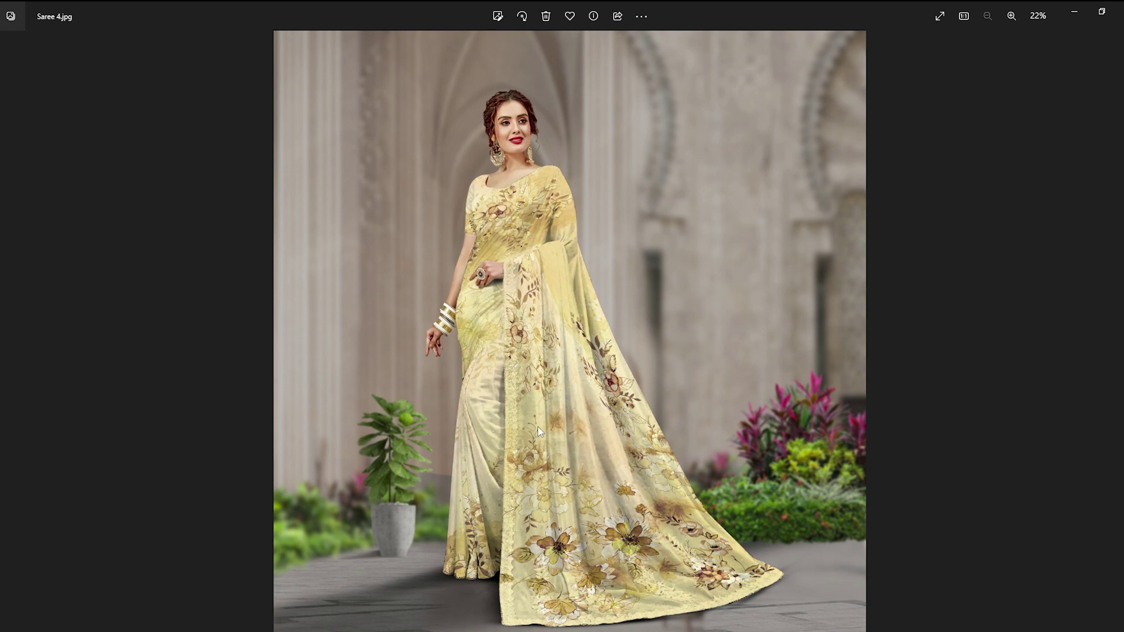
key(Right)
key(Right)
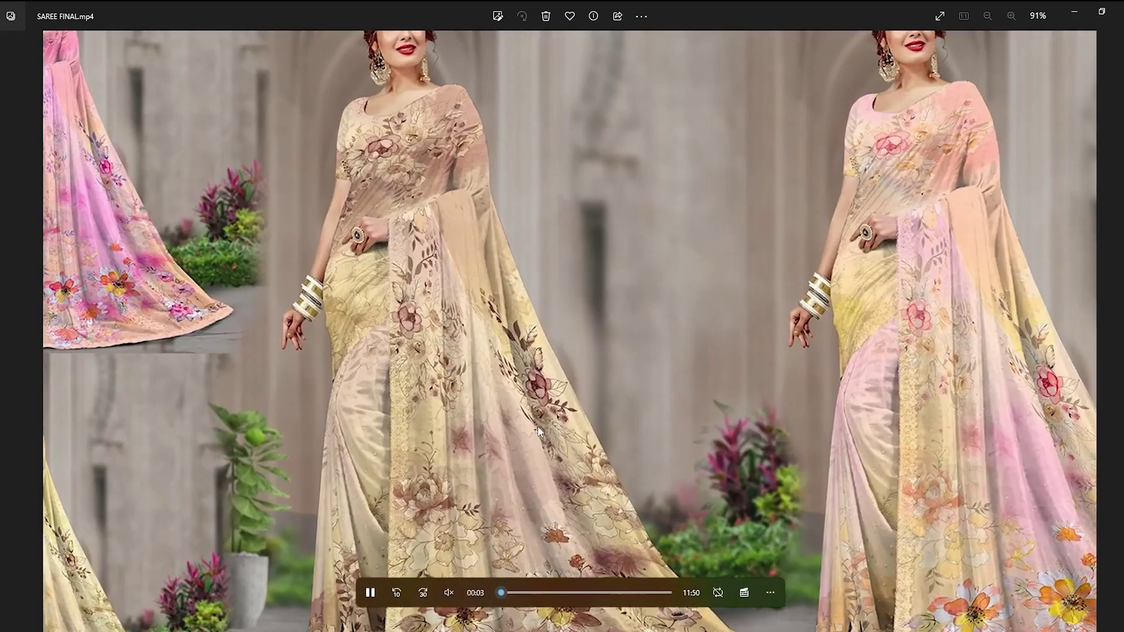
key(Left)
key(Right)
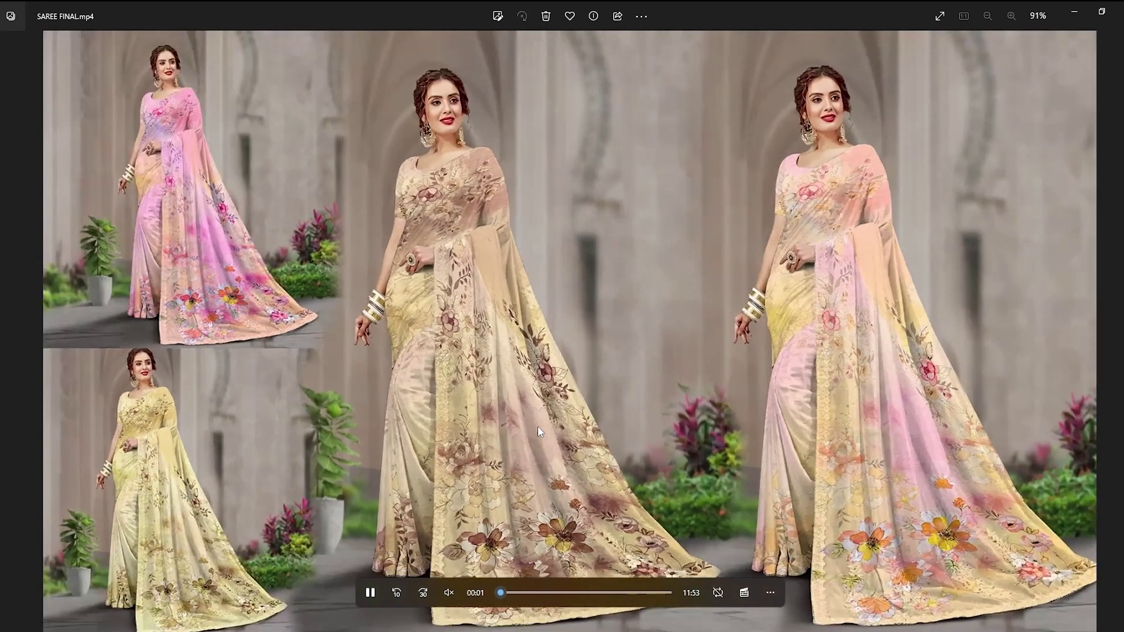